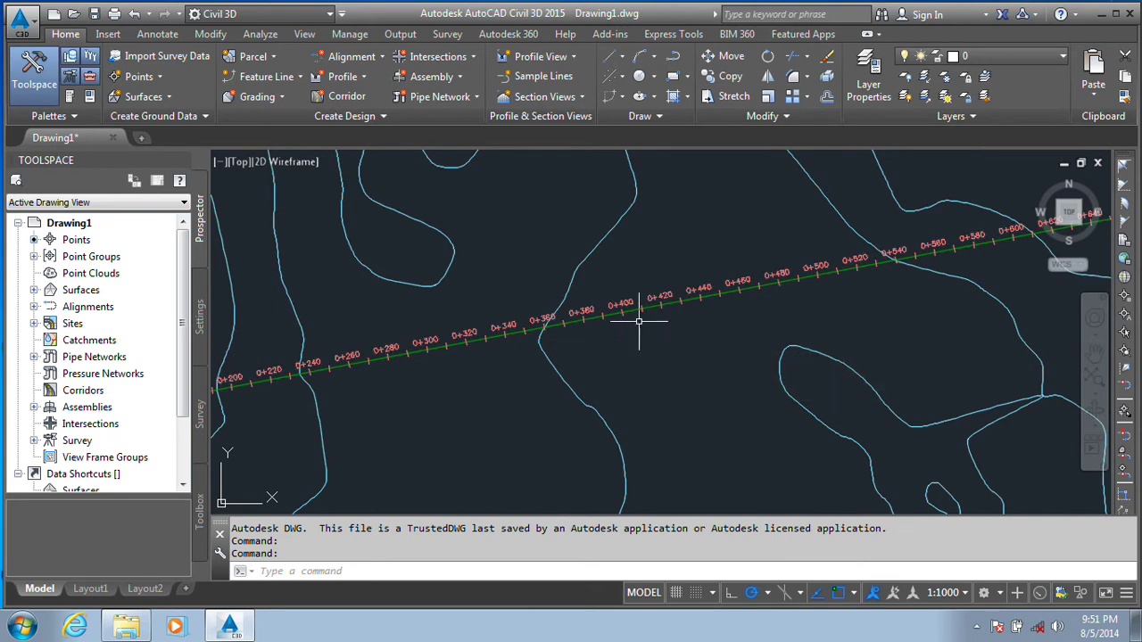
Inspect the road alignment and its station labels across the surface contours, both close up and along its full extent
scroll(638, 272, "up", 3)
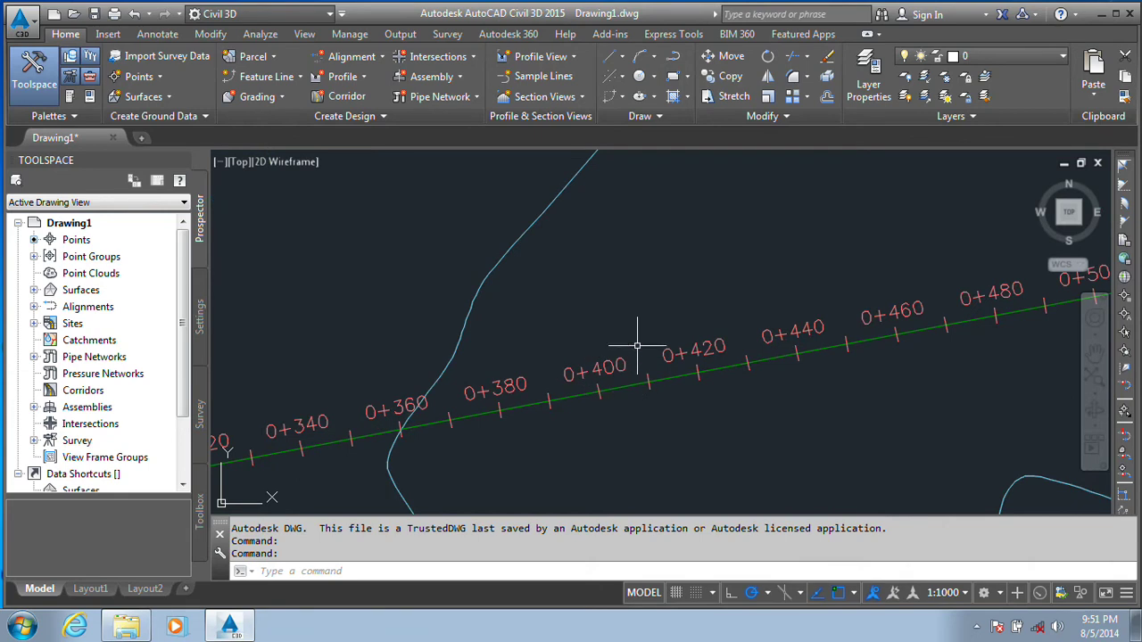
scroll(532, 275, "down", 2)
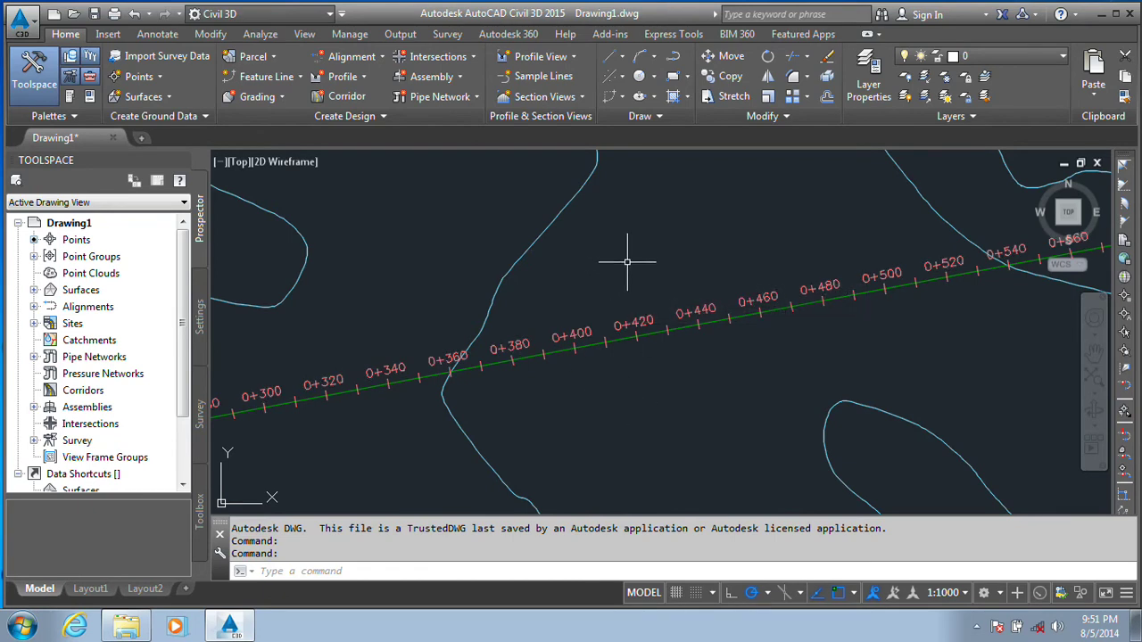
mouse_move(639, 249)
mouse_move(627, 436)
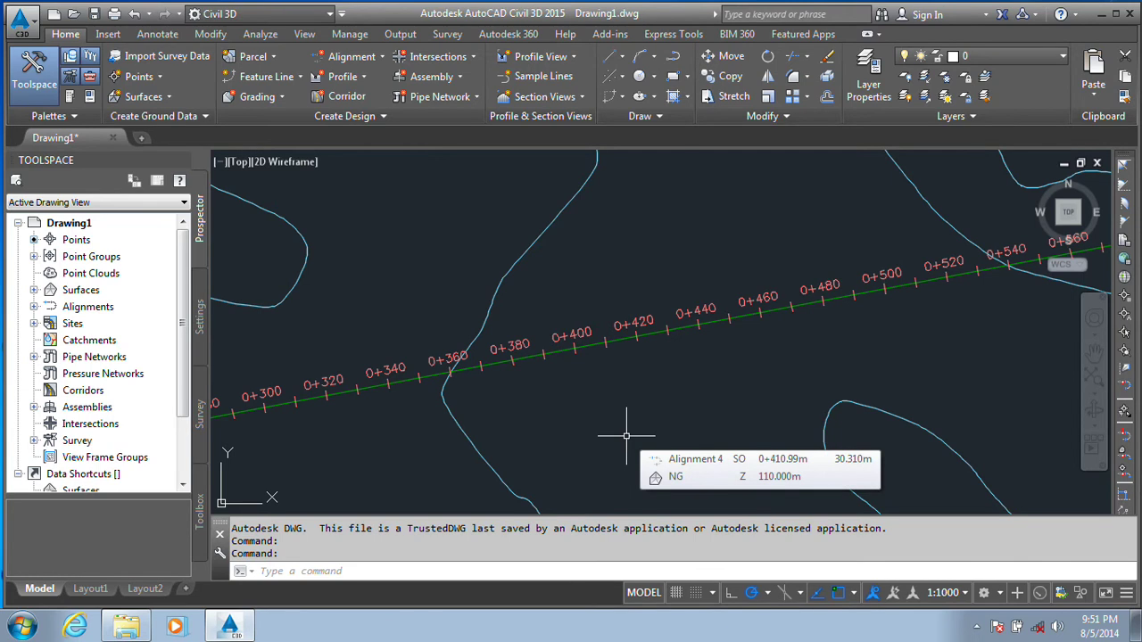
scroll(547, 286, "down", 6)
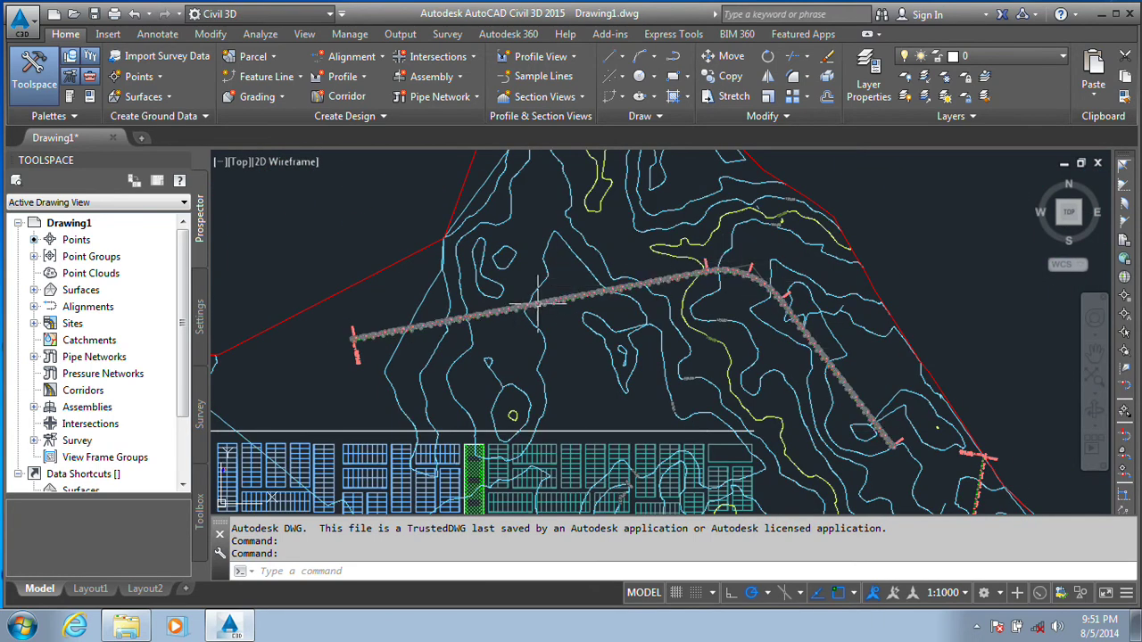
scroll(544, 307, "up", 8)
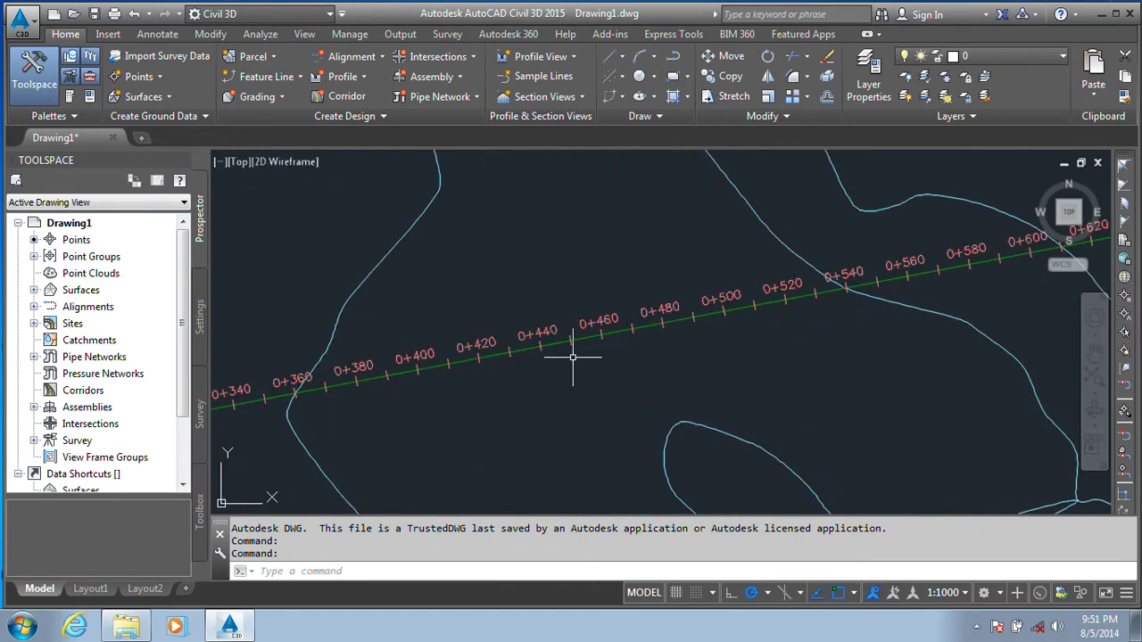
scroll(586, 339, "down", 4)
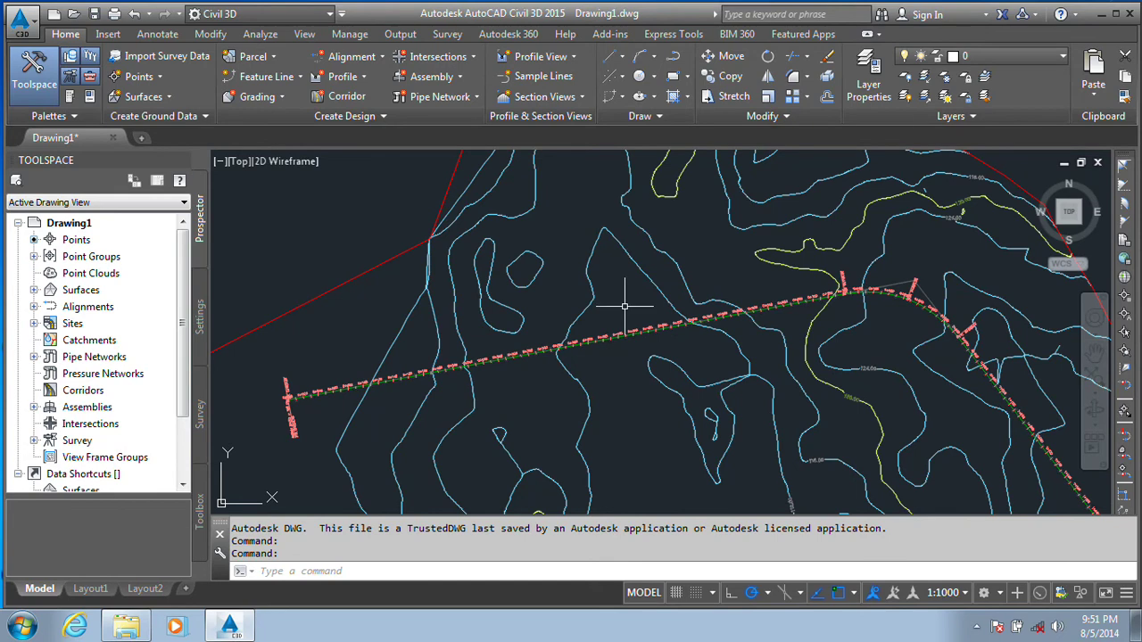
Bring up the alignment modification tools and look over the curved road alignment they apply to
left_click(208, 34)
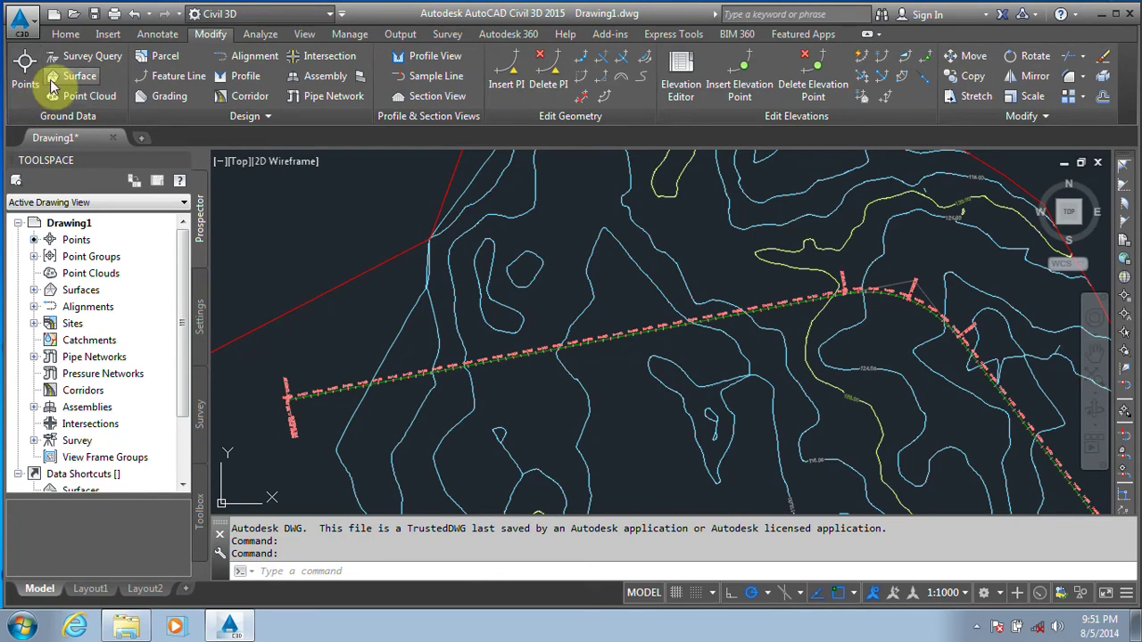
left_click(256, 59)
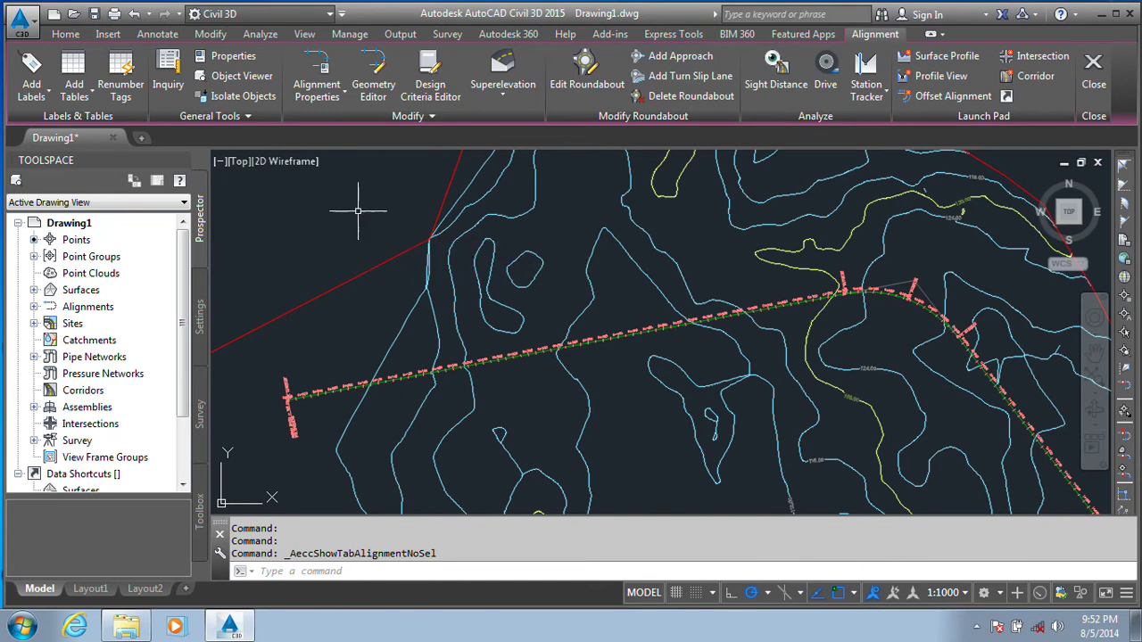
mouse_move(357, 211)
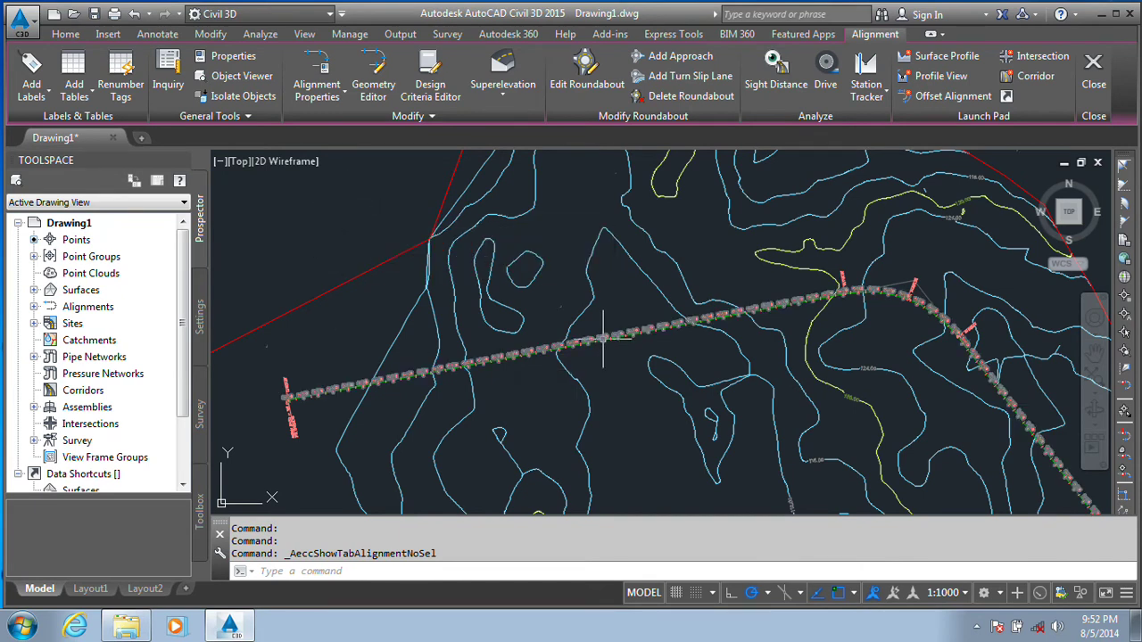
scroll(633, 337, "up", 5)
scroll(620, 342, "down", 5)
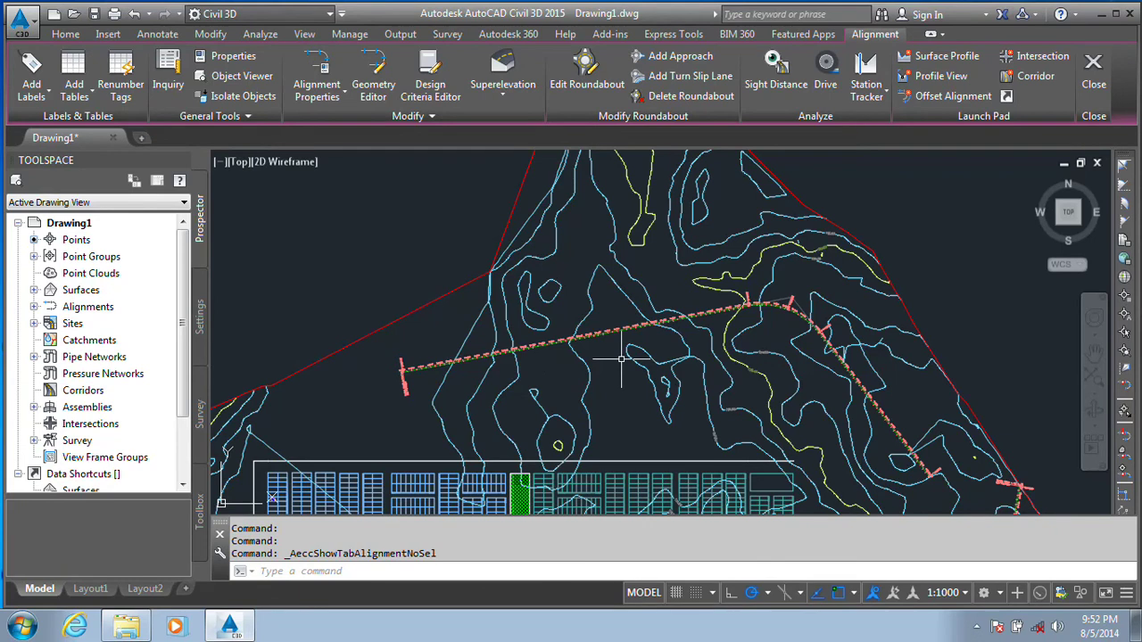
scroll(571, 369, "up", 3)
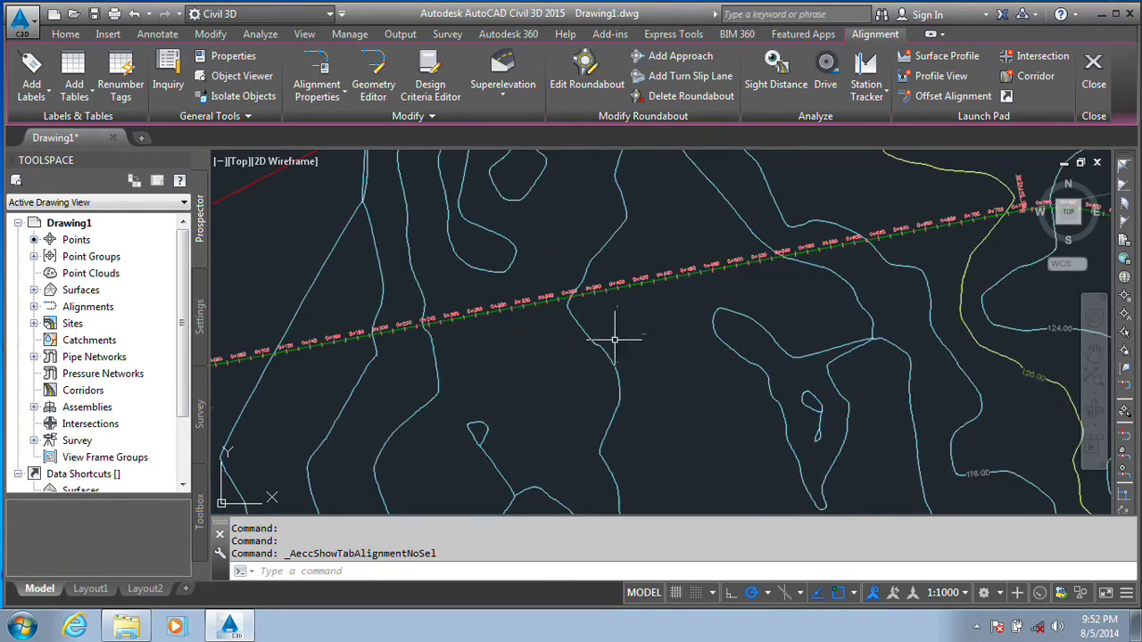
left_click(599, 292)
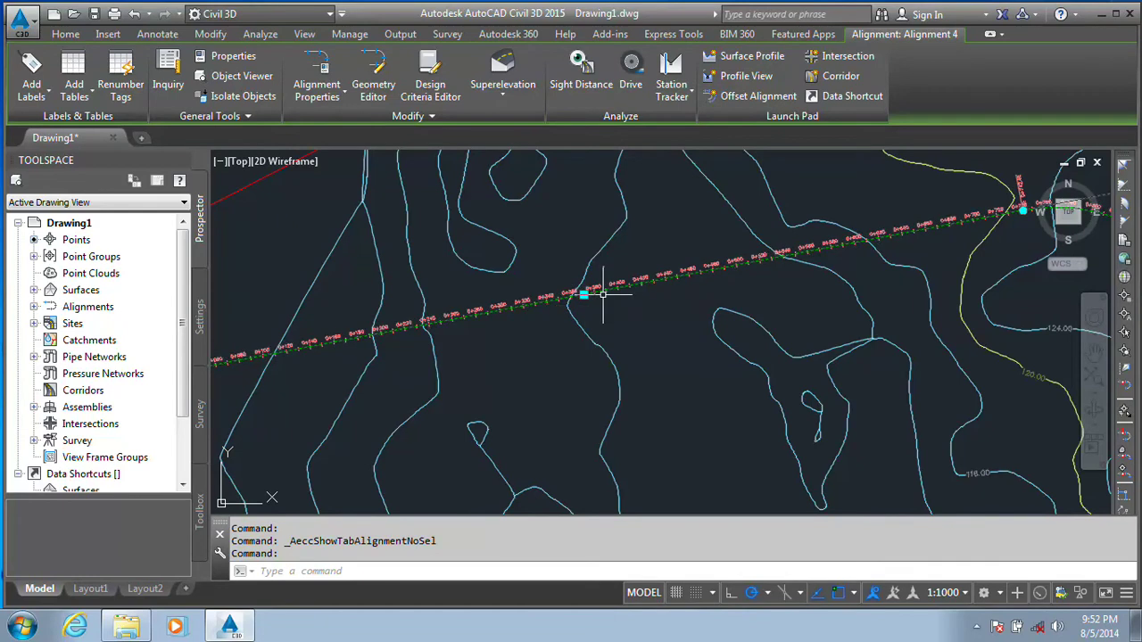
right_click(601, 292)
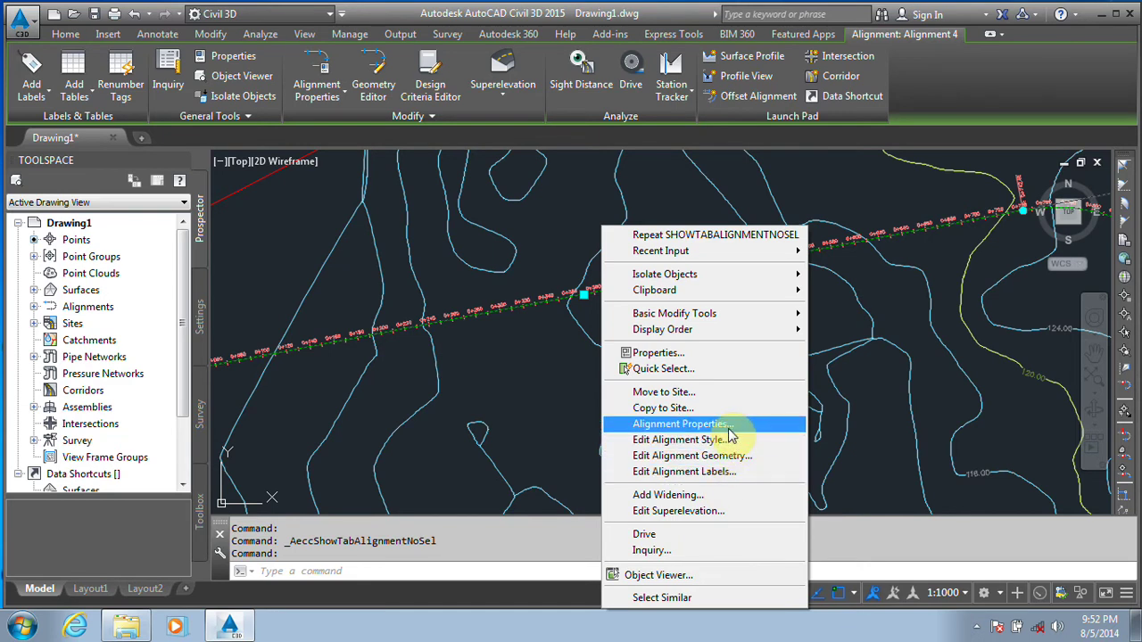
left_click(539, 369)
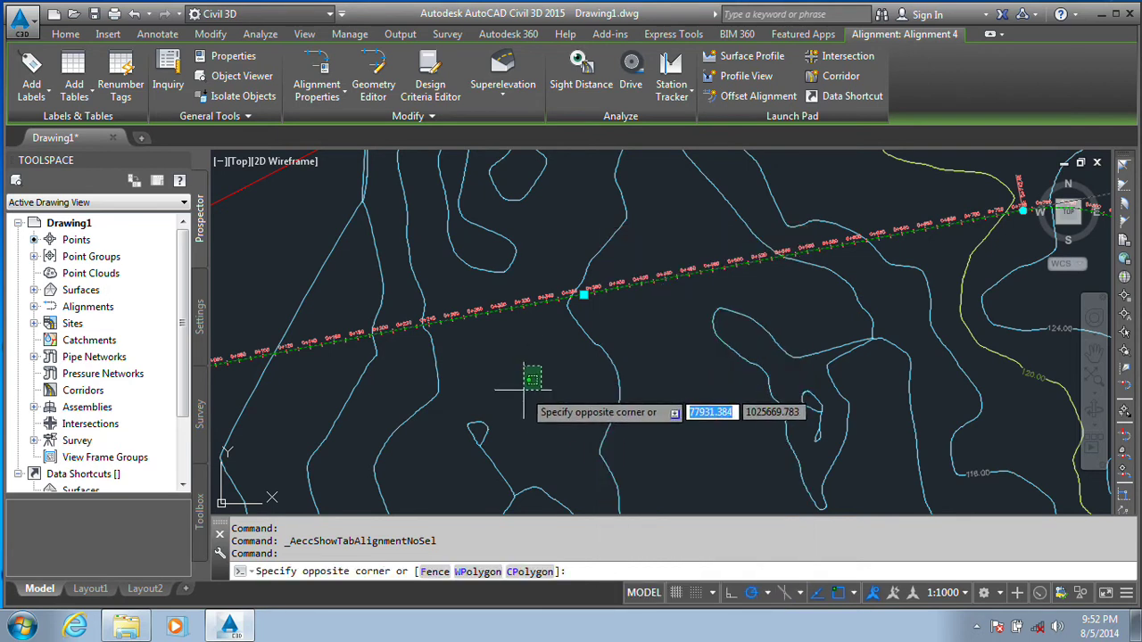
key("Escape")
key("Escape")
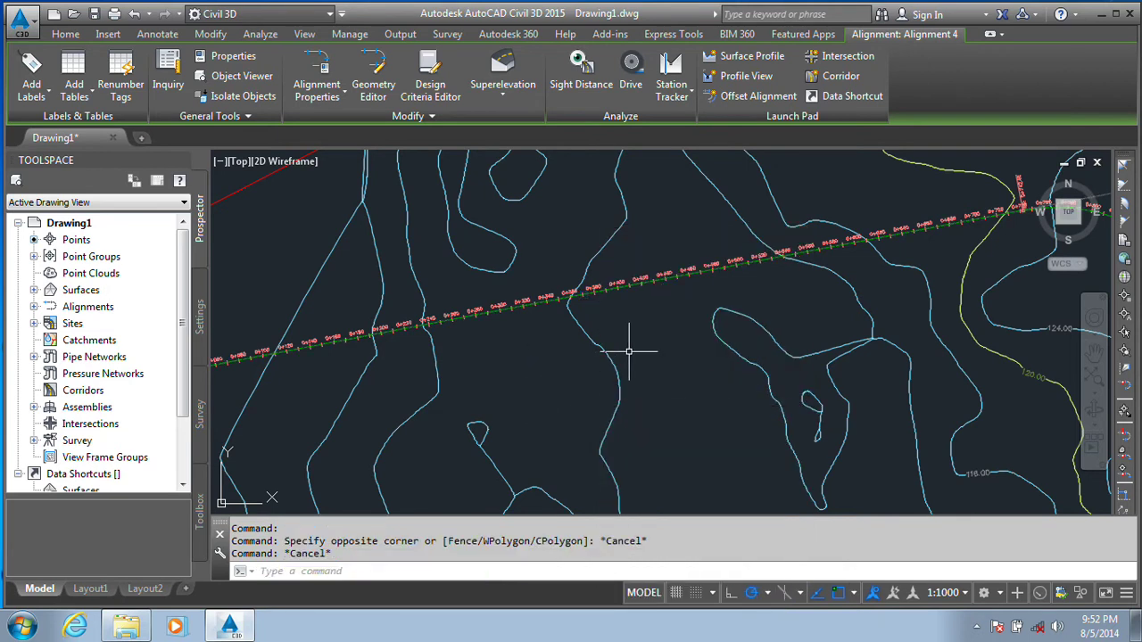
Select the station-labelled road alignment near its starting end and open its Alignment Properties
scroll(658, 395, "down", 5)
scroll(527, 377, "up", 6)
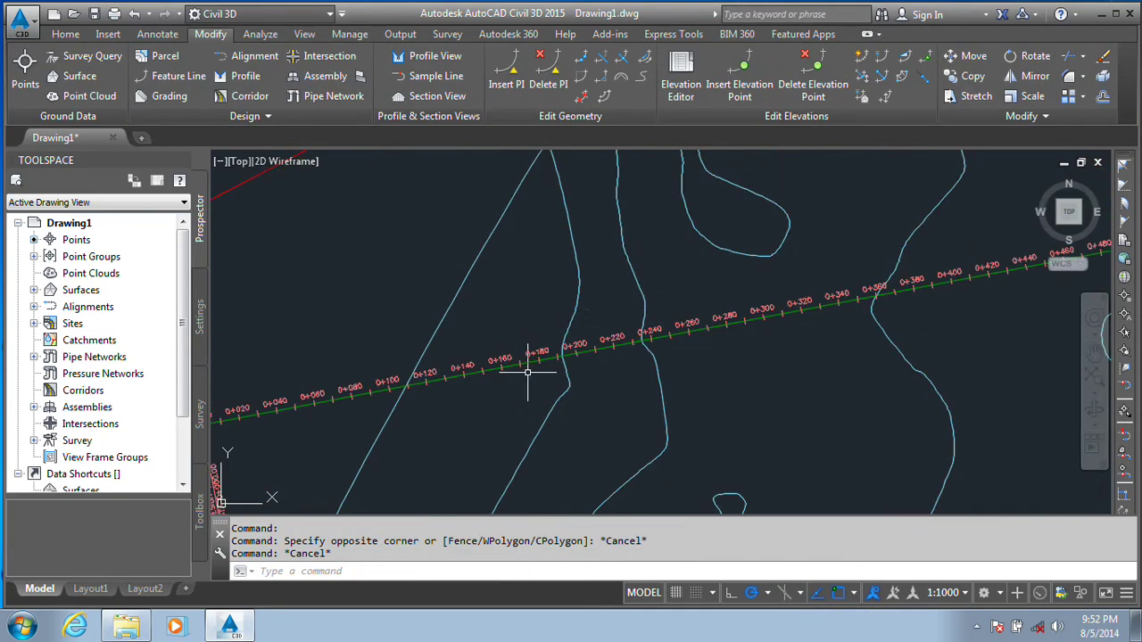
left_click(624, 343)
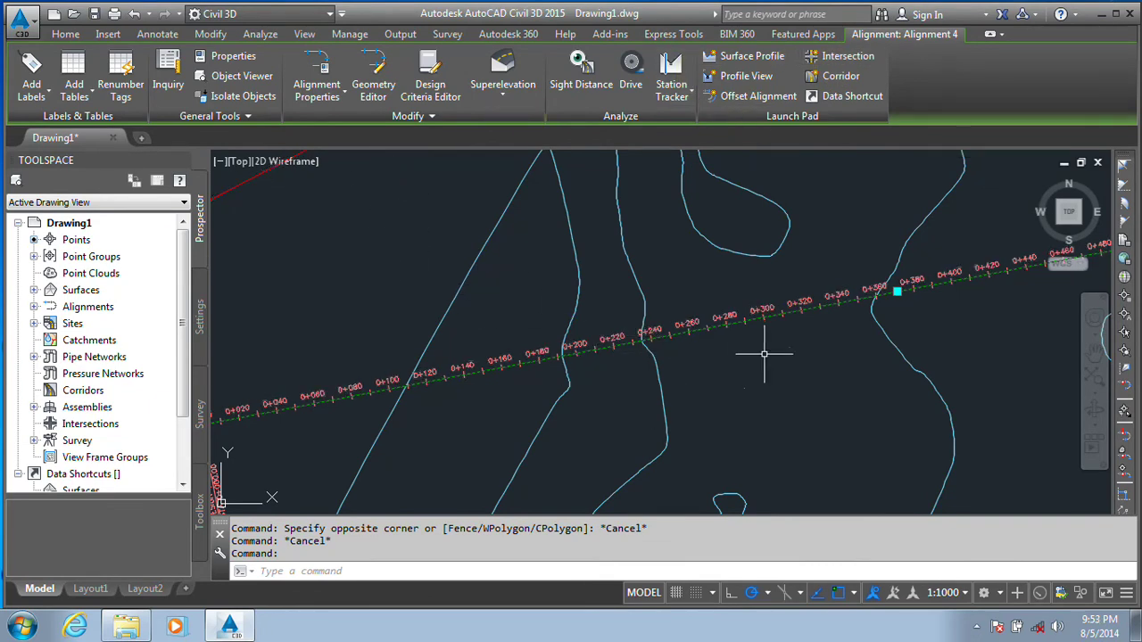
scroll(810, 326, "down", 2)
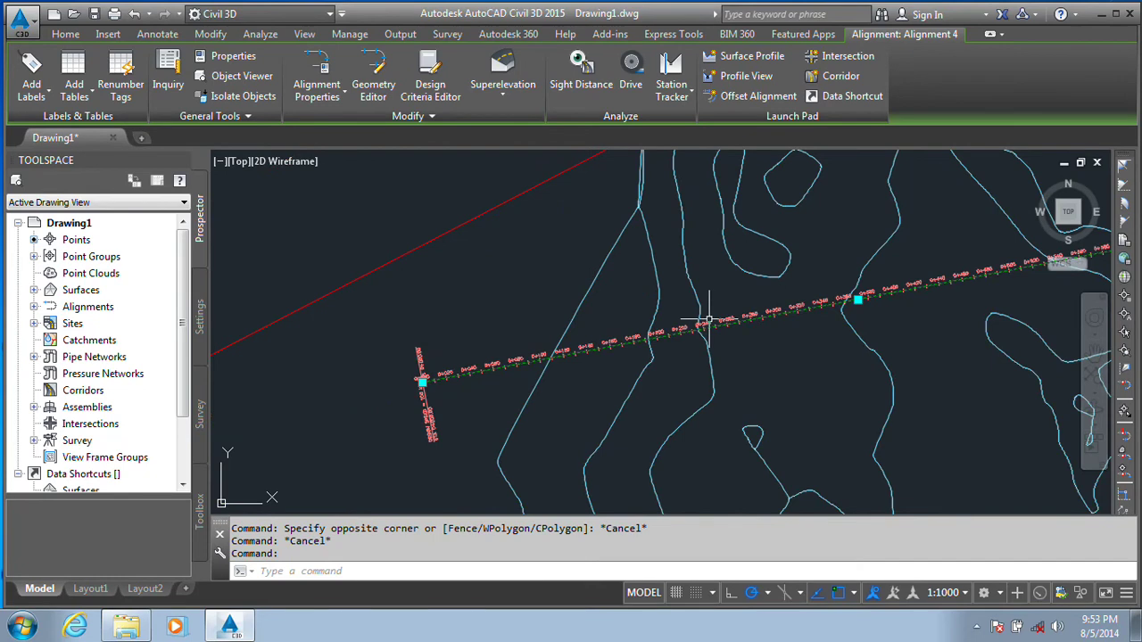
scroll(456, 378, "up", 2)
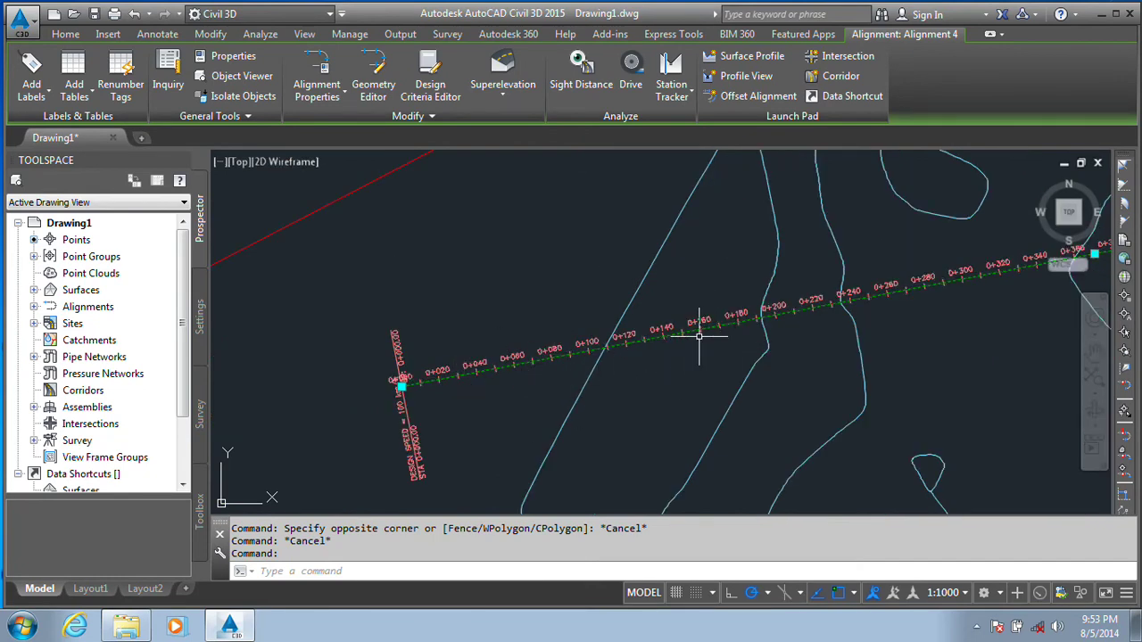
left_click(341, 100)
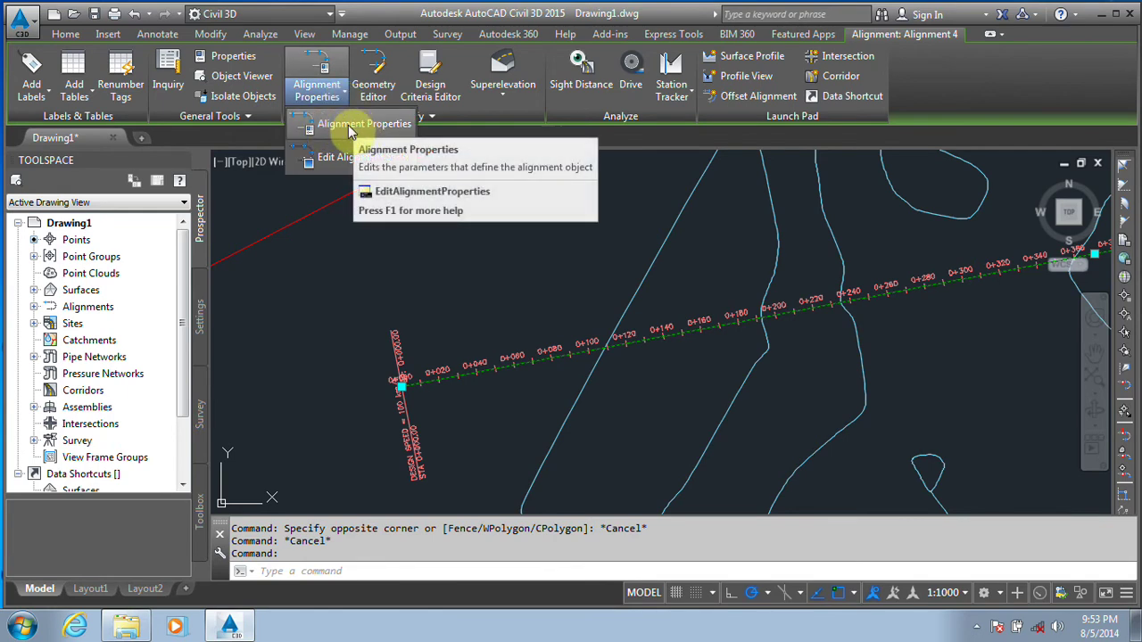
left_click(356, 130)
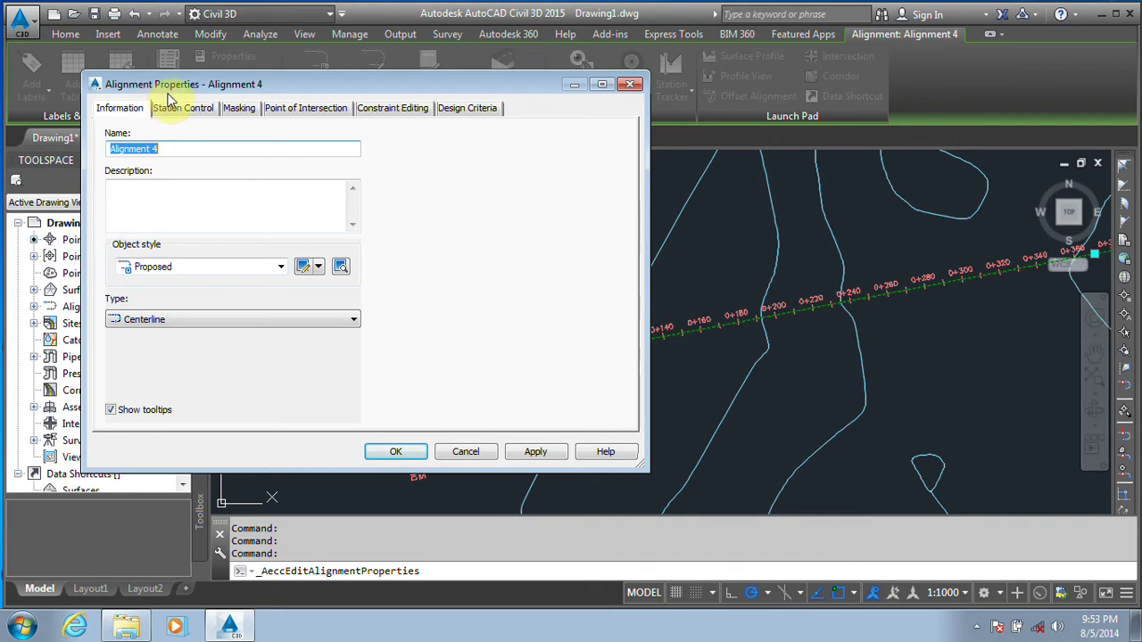
Review the alignment's name, the available object styles and the available alignment types, keeping Proposed and Centerline
left_click(178, 152)
left_click_drag(178, 149, 102, 148)
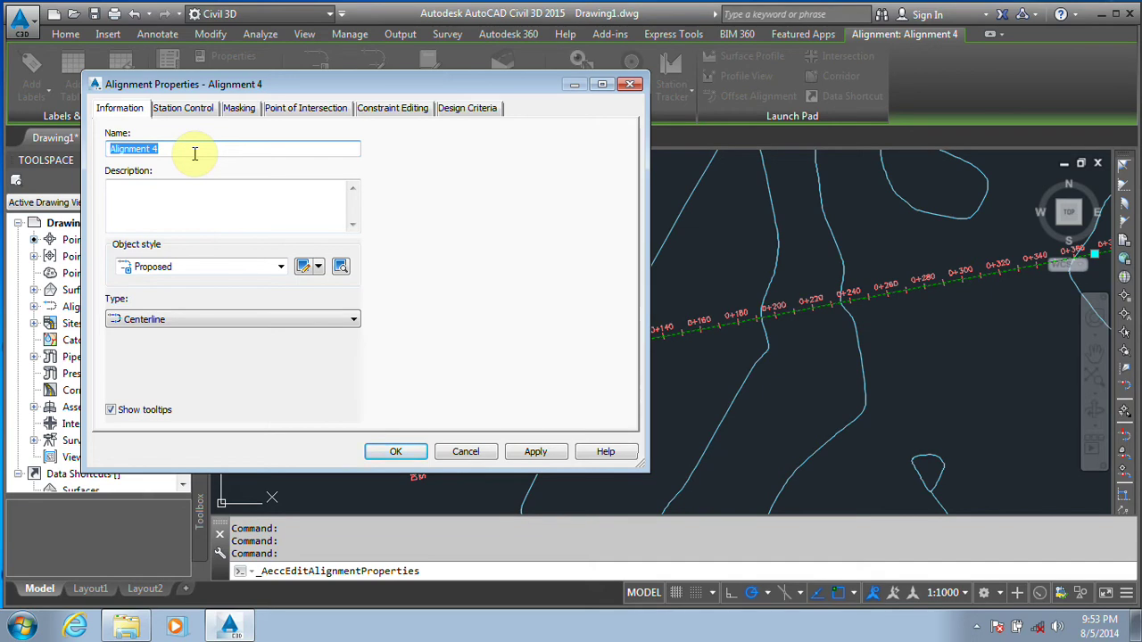
left_click(236, 267)
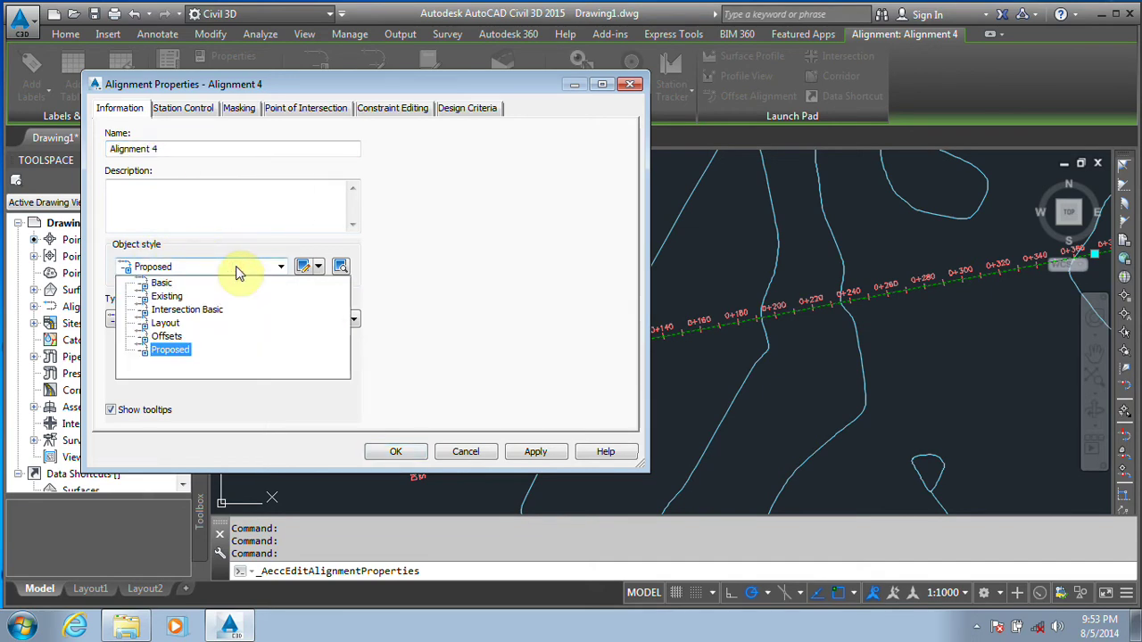
left_click(172, 351)
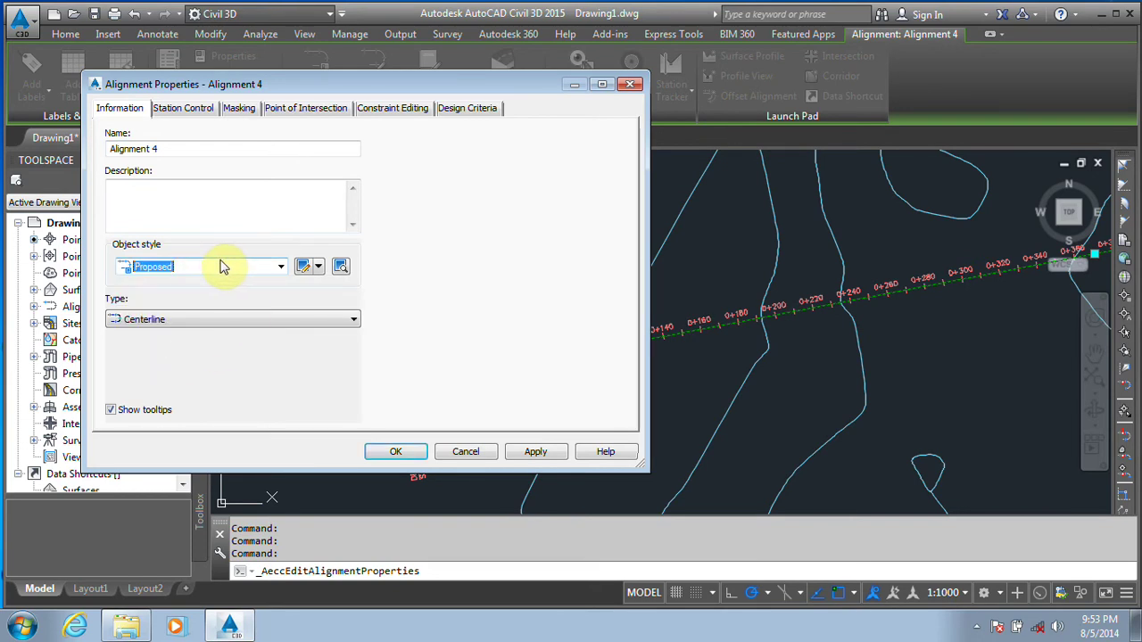
left_click(184, 321)
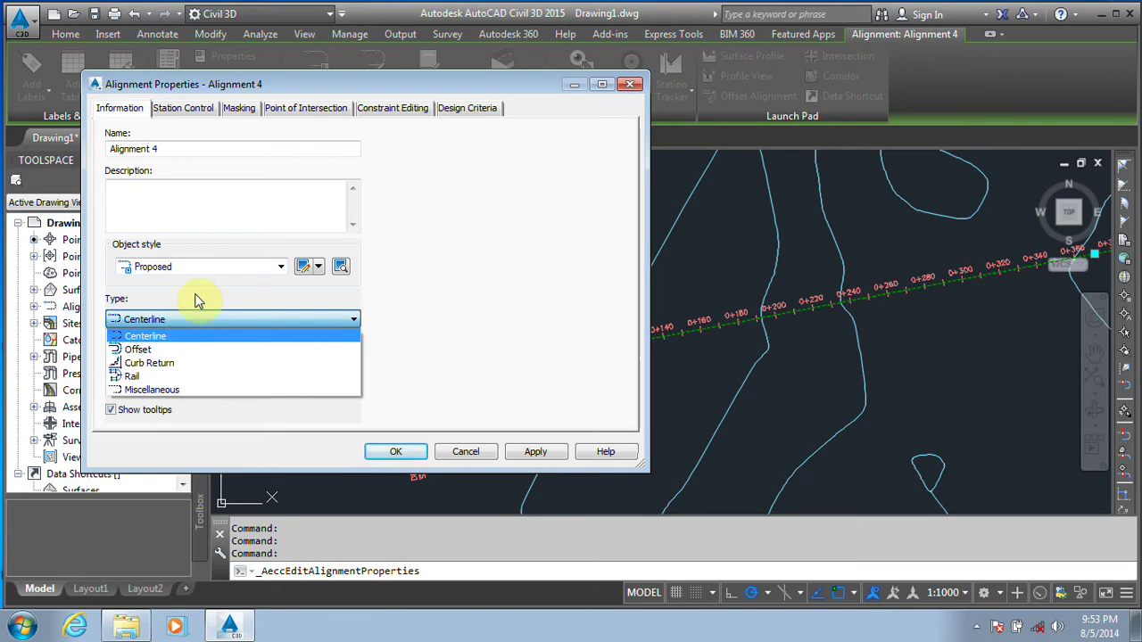
left_click(196, 294)
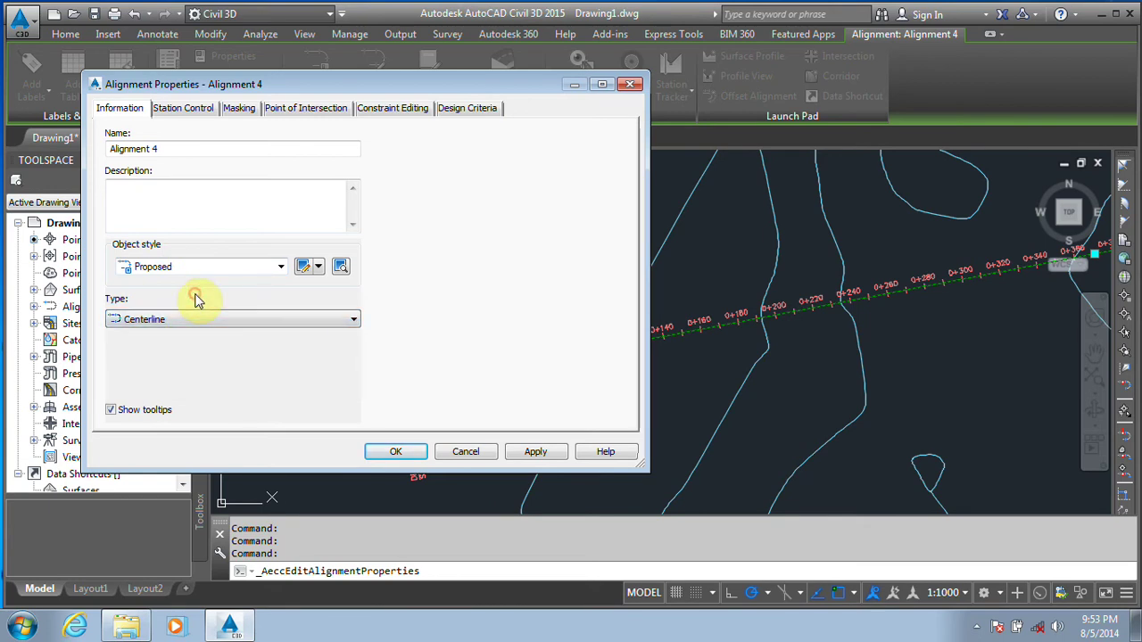
Review the alignment's station control settings and its design criteria
left_click(181, 112)
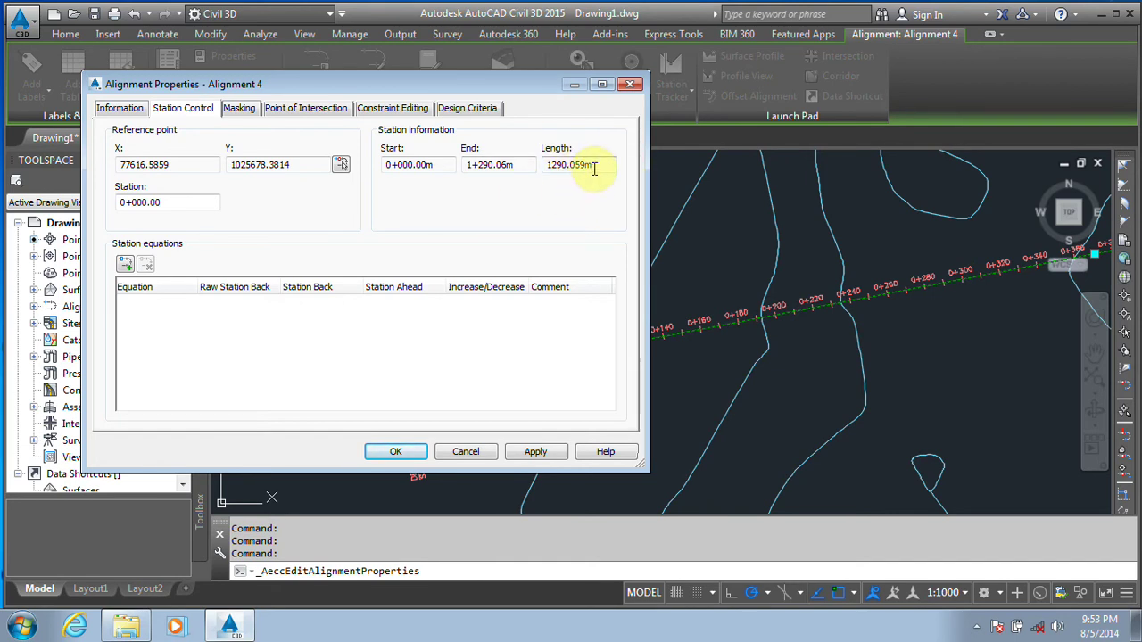
left_click(479, 111)
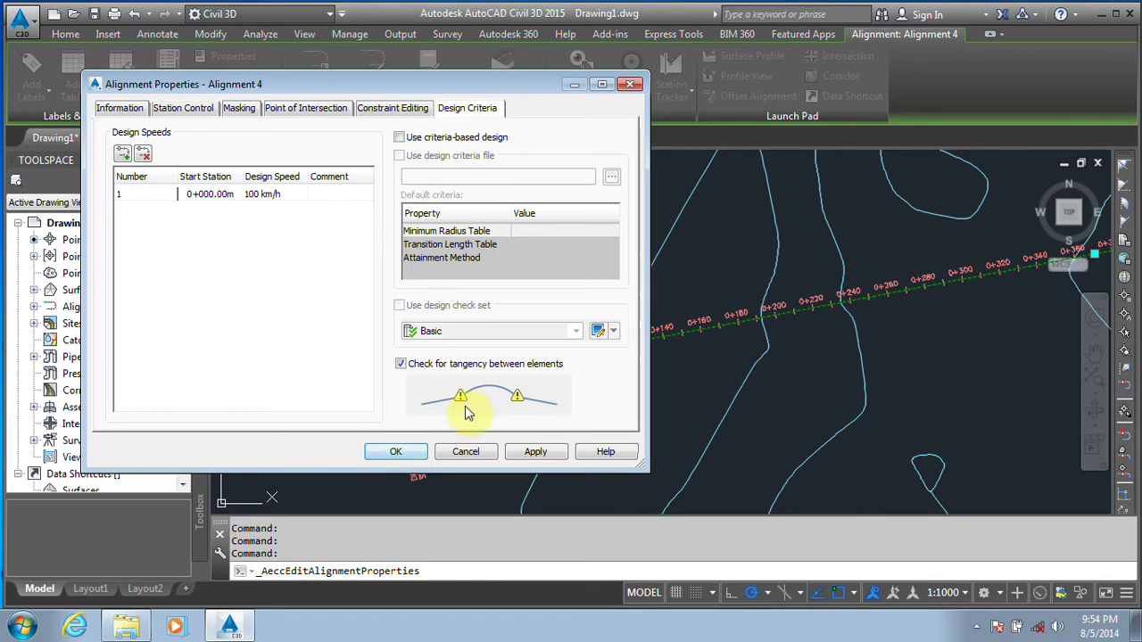
Open the Proposed alignment style, review its information and component display settings, and close the style and alignment properties without changes
left_click(132, 111)
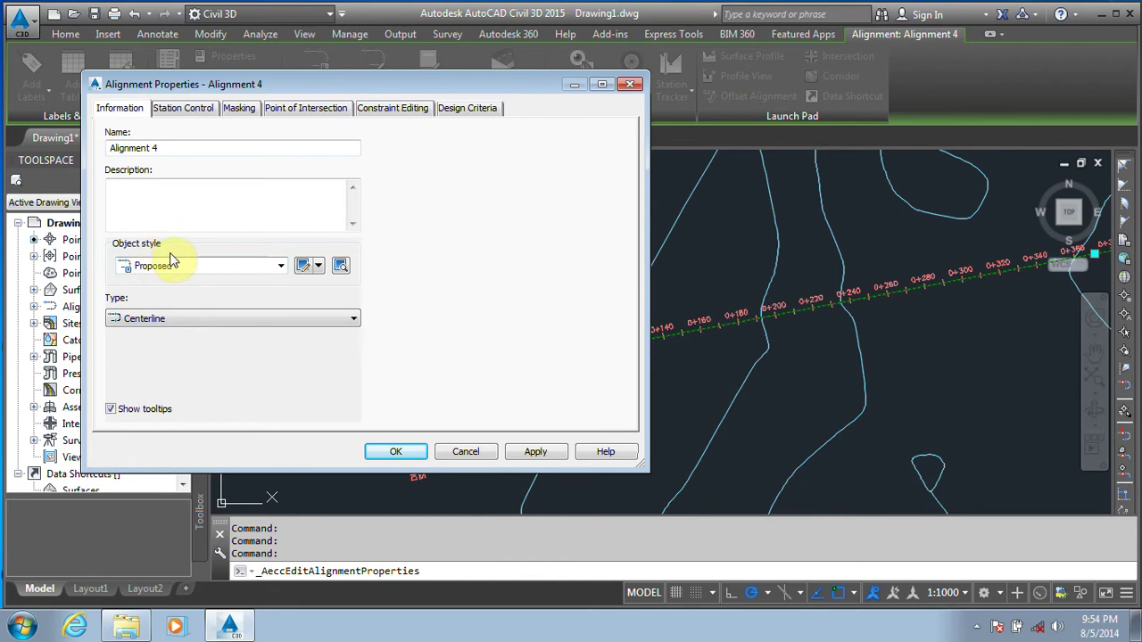
left_click(319, 268)
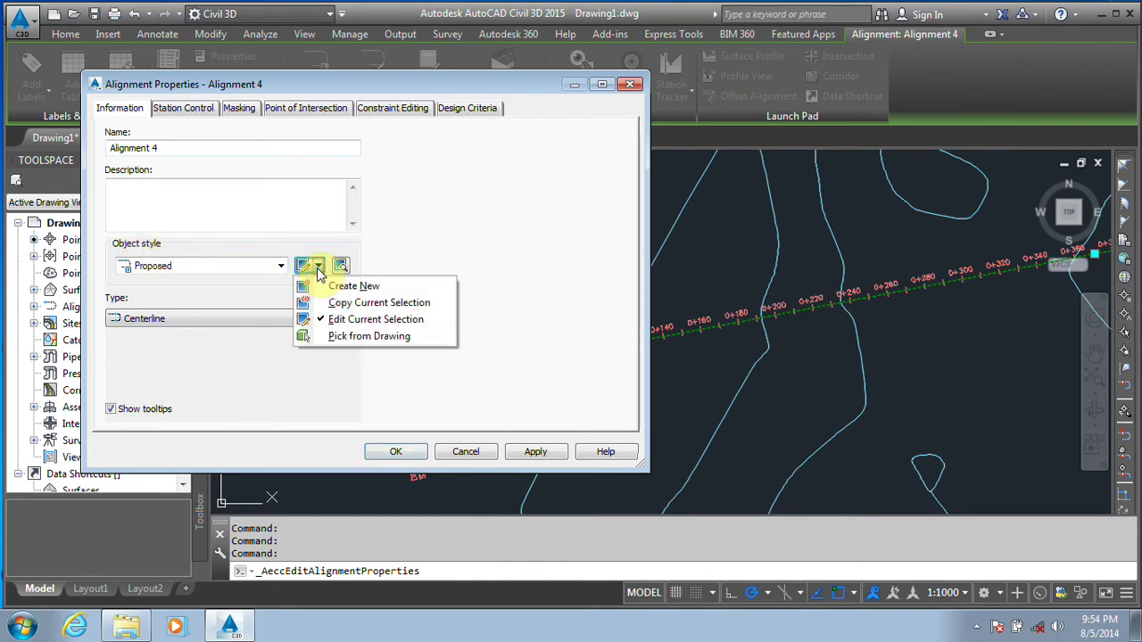
left_click(262, 285)
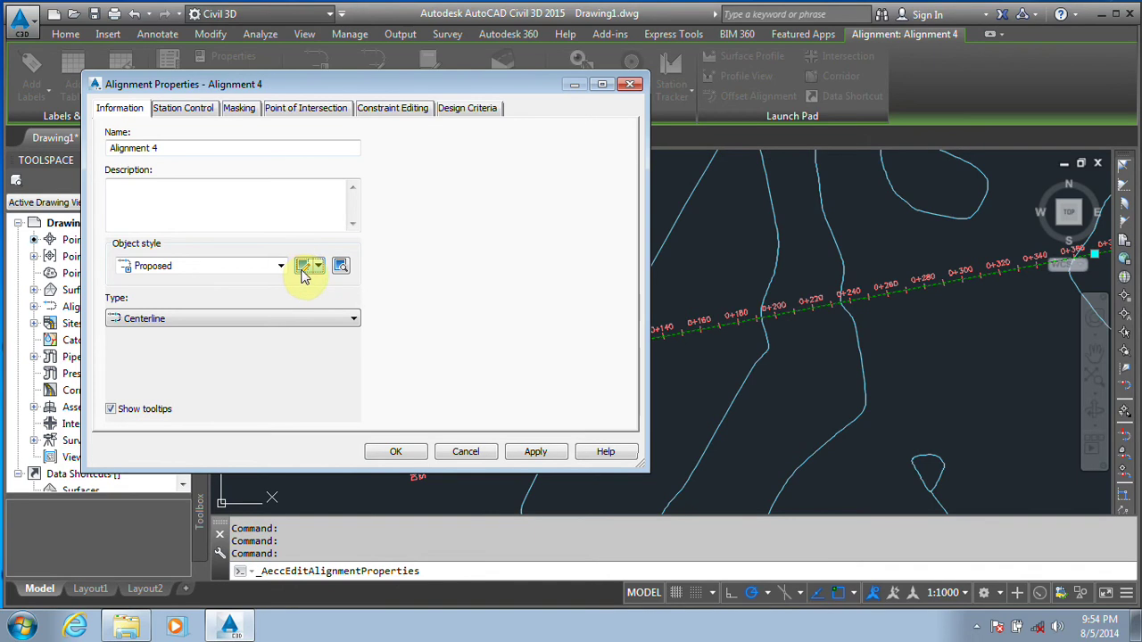
left_click(304, 268)
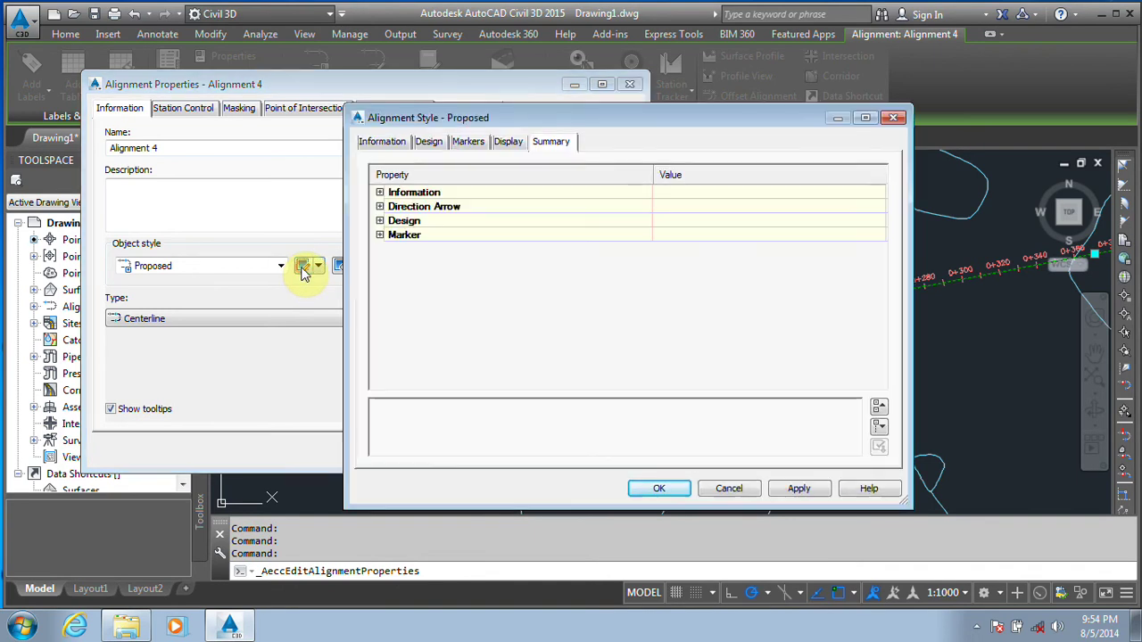
left_click(384, 140)
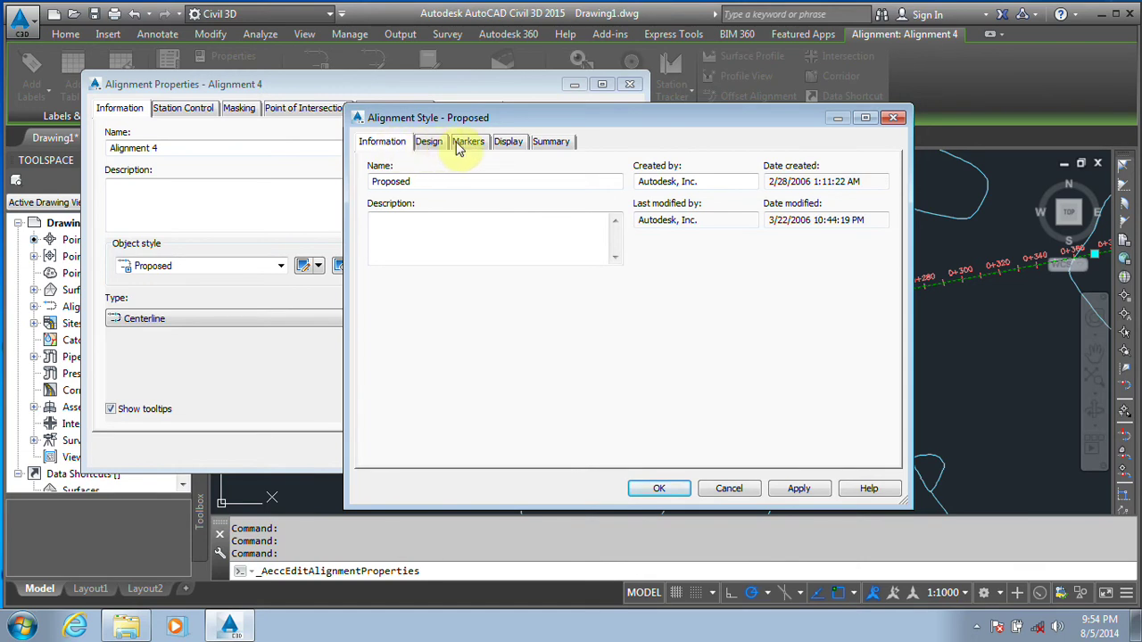
left_click(508, 144)
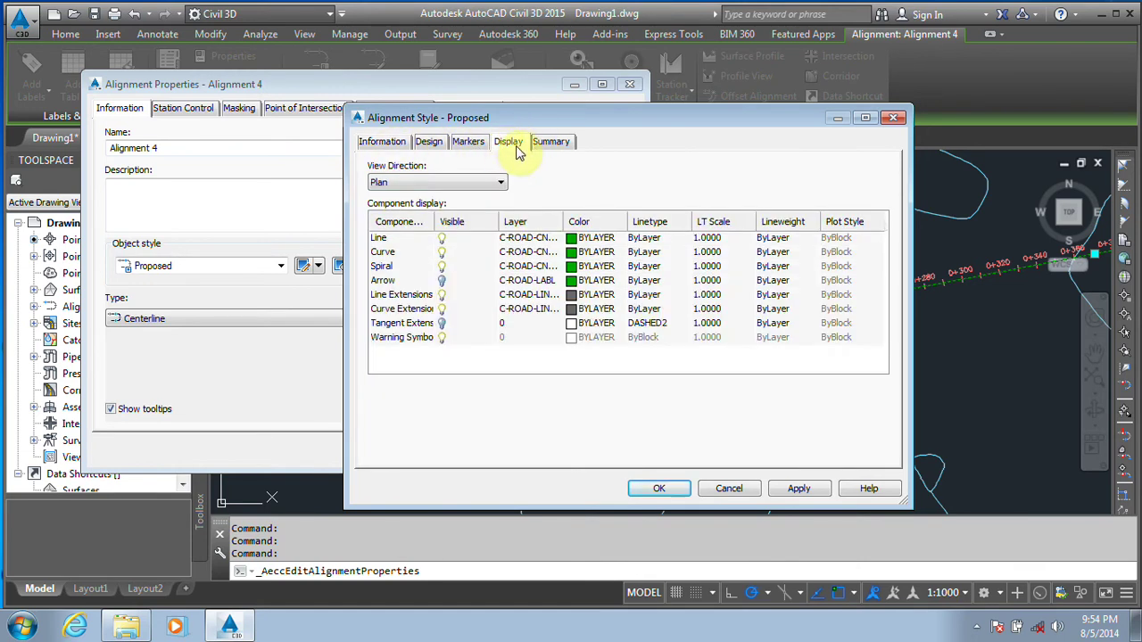
left_click(896, 119)
left_click(630, 84)
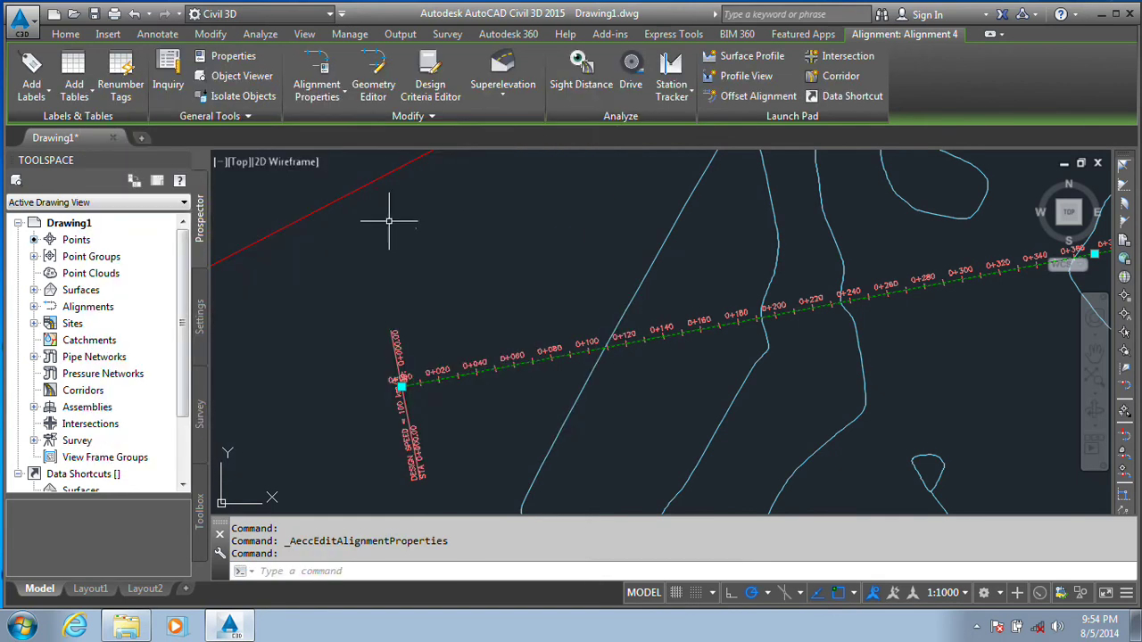
Set the Line component of the Proposed alignment style to yellow, colour index 50, and apply the change
left_click(334, 105)
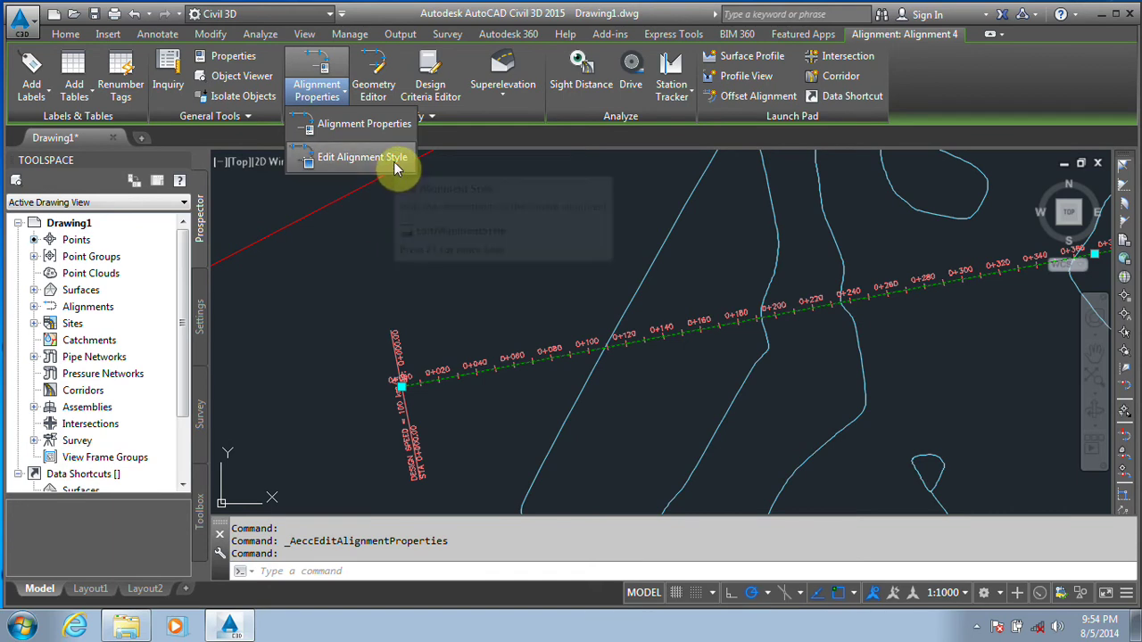
left_click(398, 165)
left_click_drag(539, 125, 210, 34)
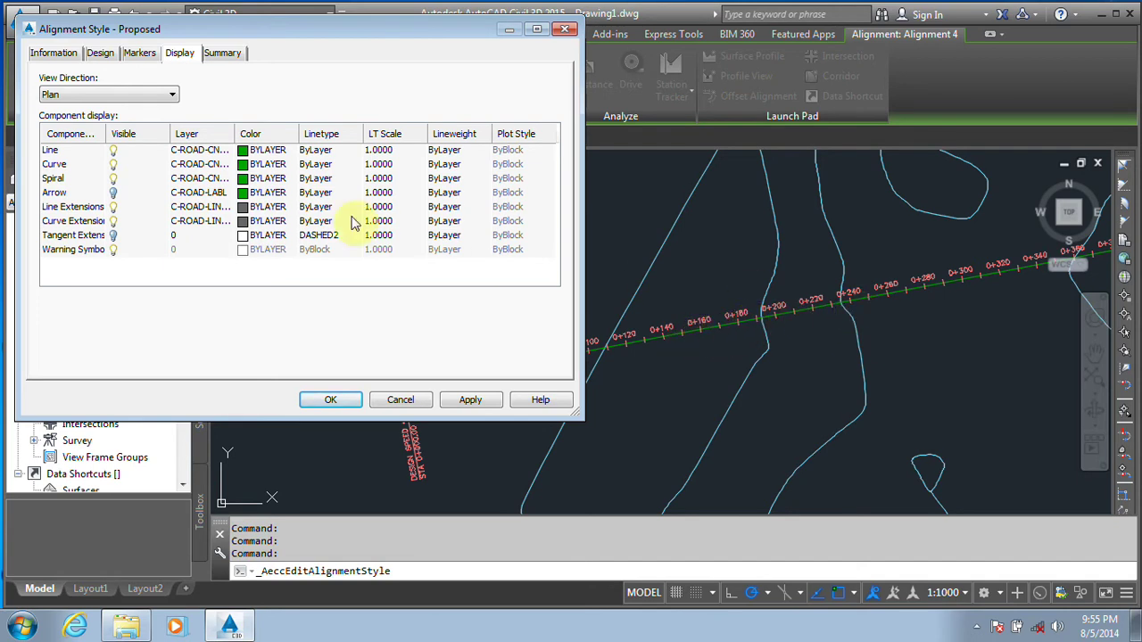
left_click(252, 156)
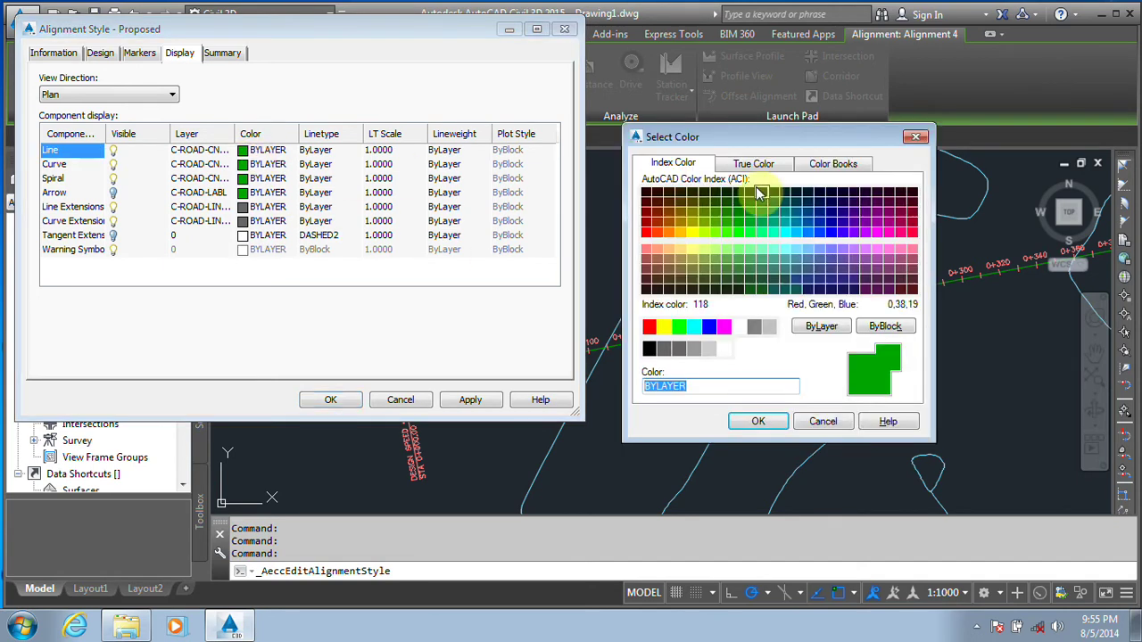
left_click(691, 230)
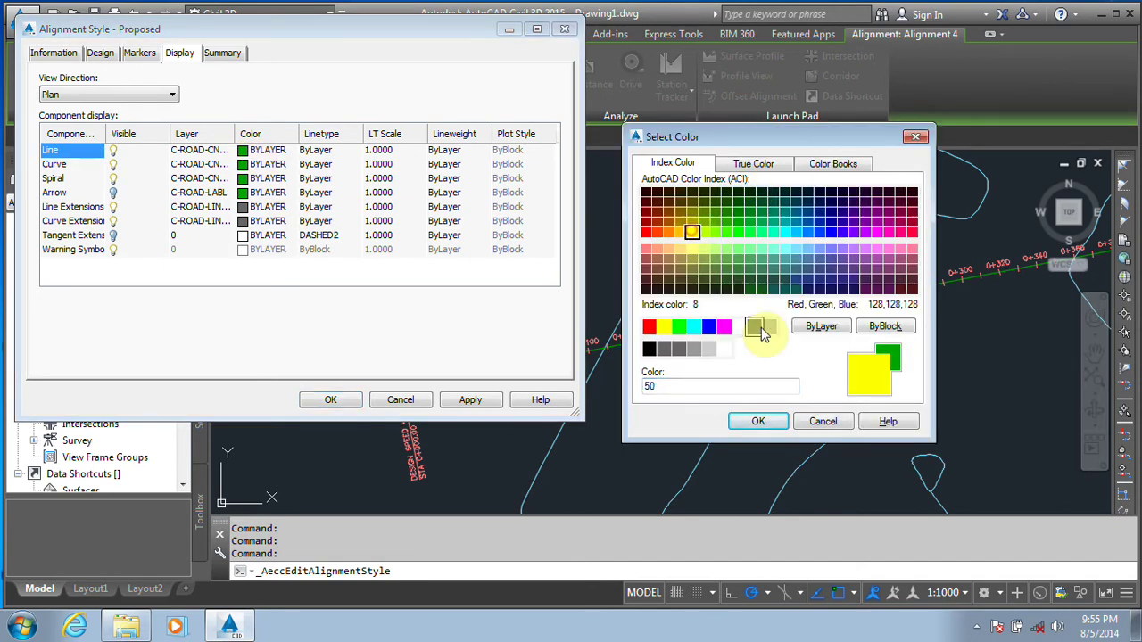
left_click(757, 421)
left_click(470, 401)
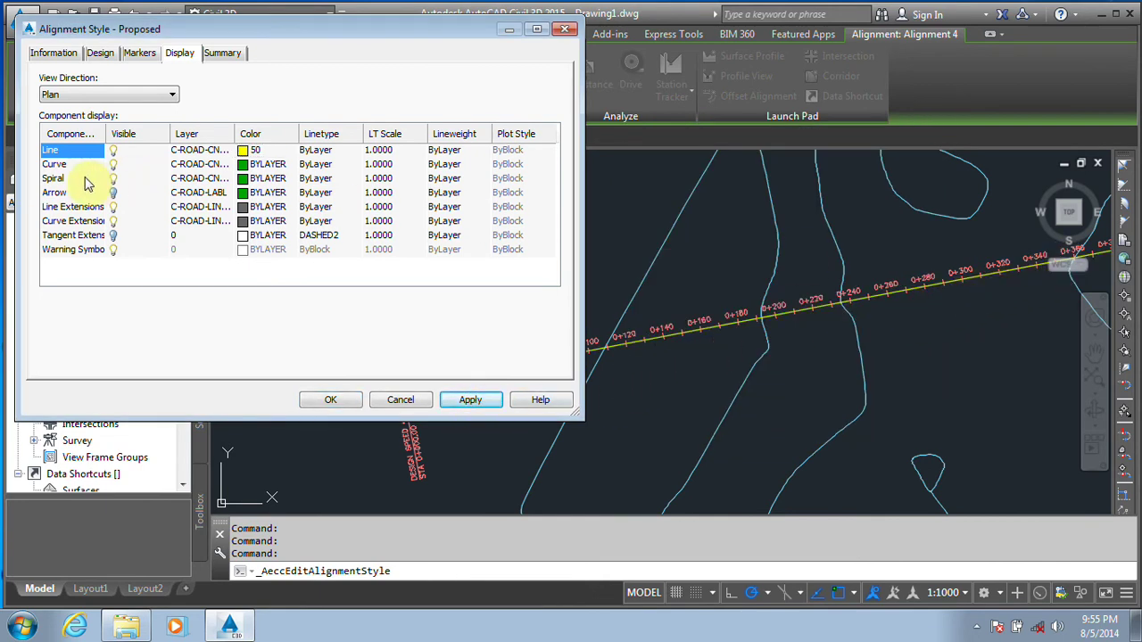
left_click(332, 400)
Set the Curve component of the Proposed alignment style to red, colour index 10
scroll(433, 395, "down", 2)
scroll(945, 330, "up", 3)
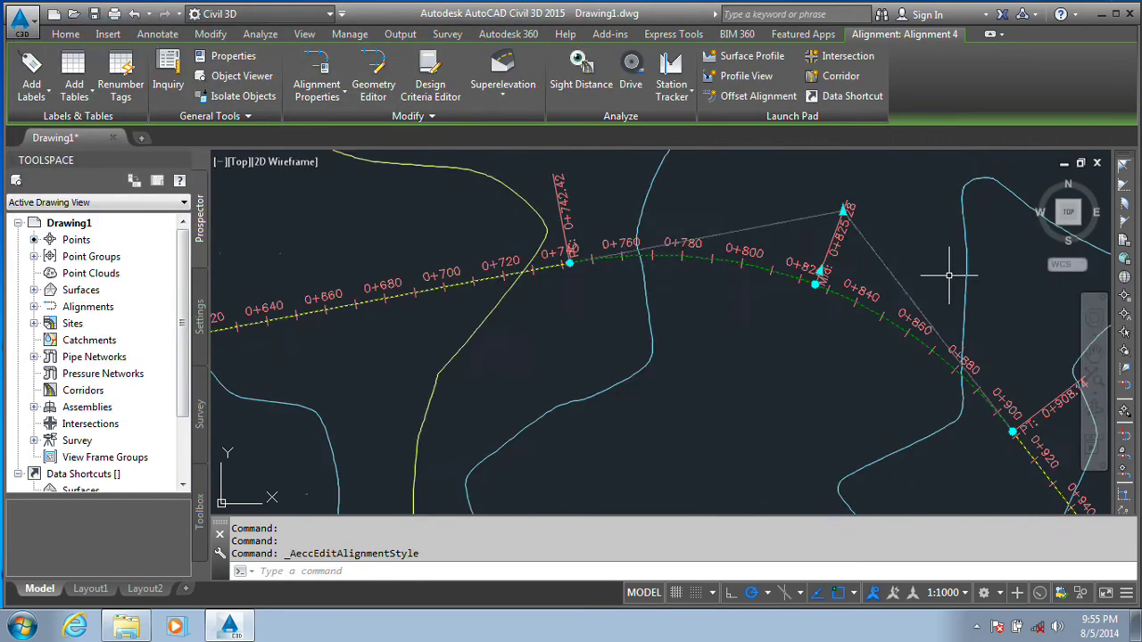
middle_click_drag(948, 262, 631, 283)
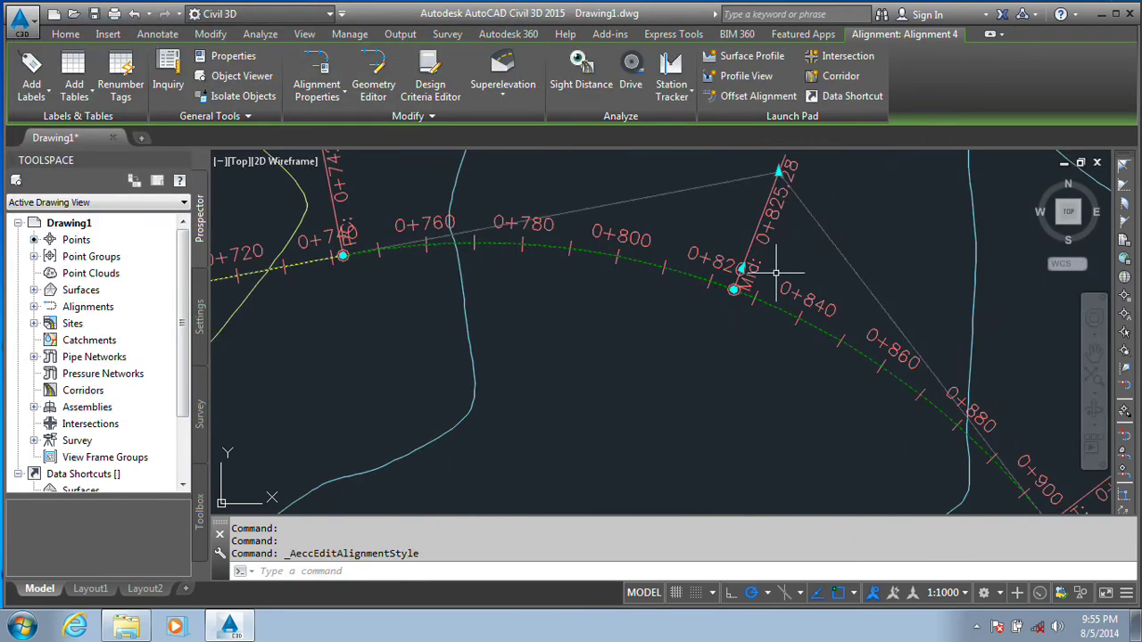
scroll(839, 303, "down", 2)
scroll(588, 272, "up", 2)
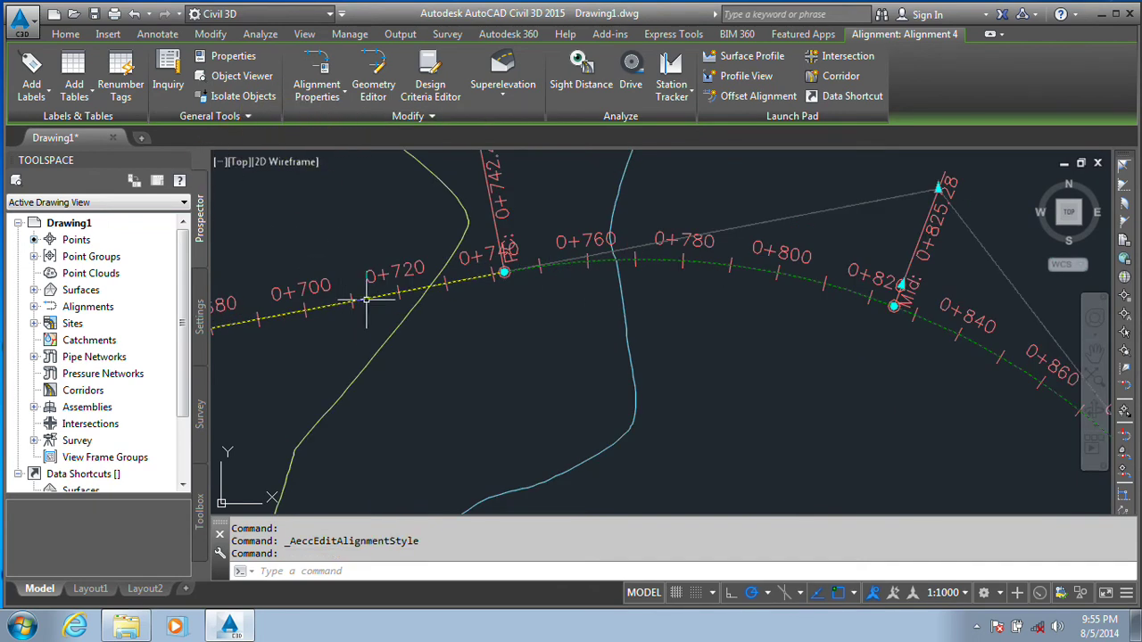
left_click(317, 94)
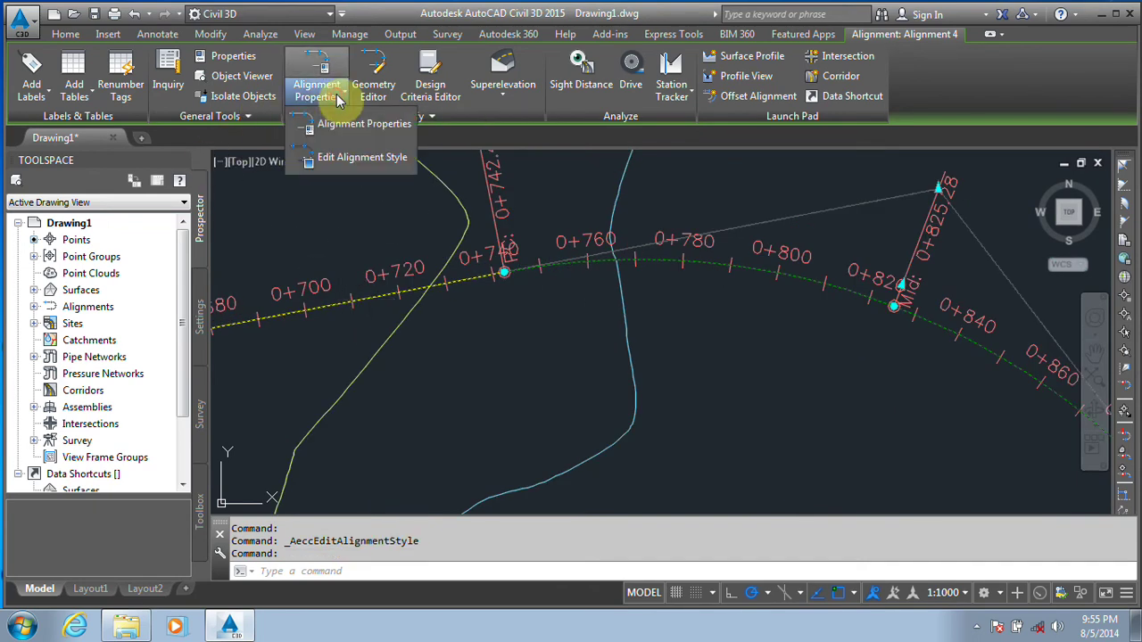
left_click(362, 158)
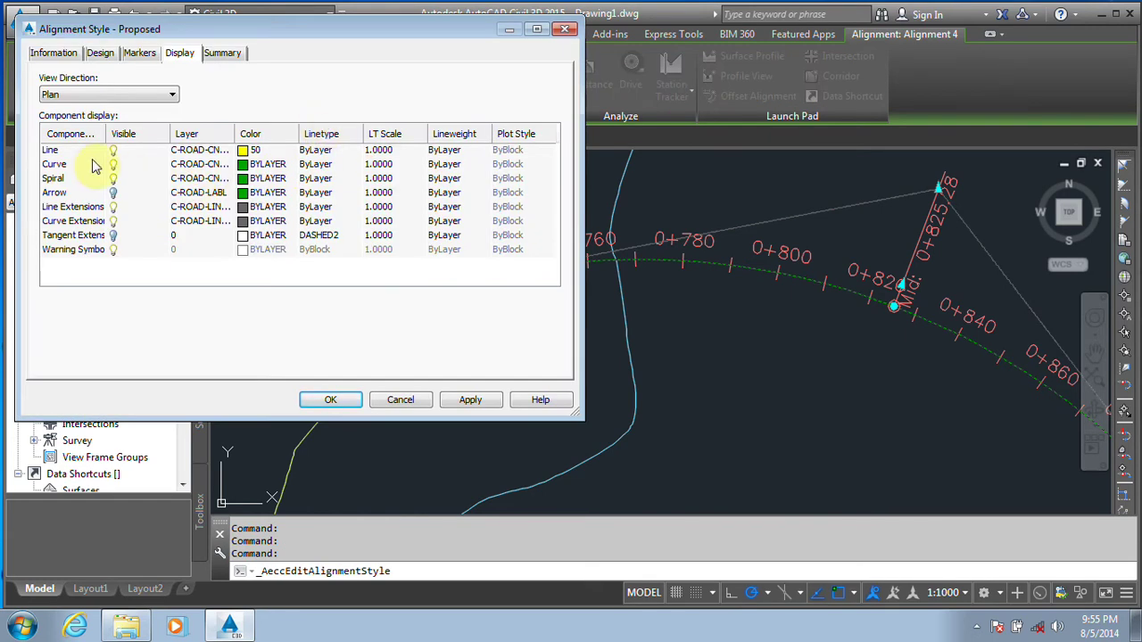
left_click(255, 164)
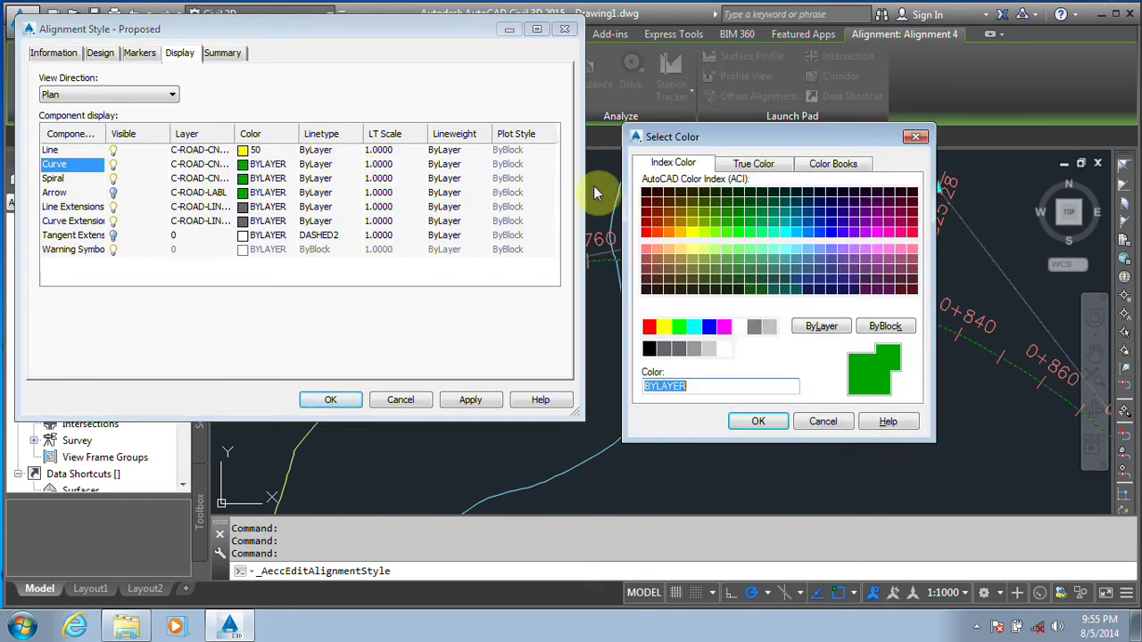
left_click(647, 235)
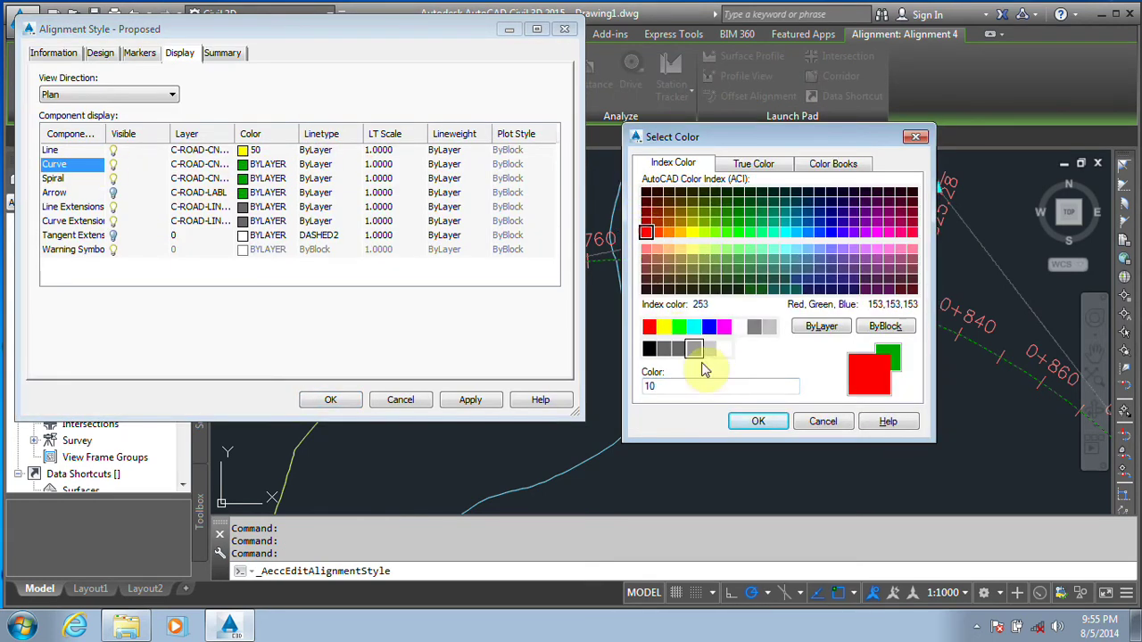
left_click(749, 421)
left_click(330, 399)
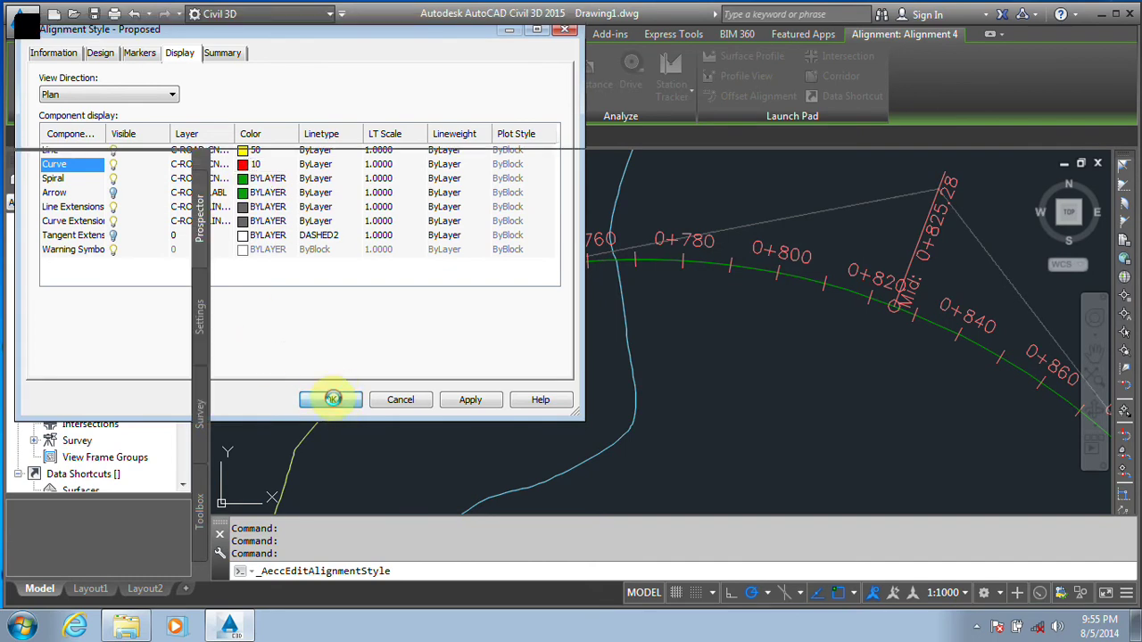
Inspect the alignment's line and curve colours, along with the station, geometry point and design speed labels near its starting end
scroll(860, 287, "down", 4)
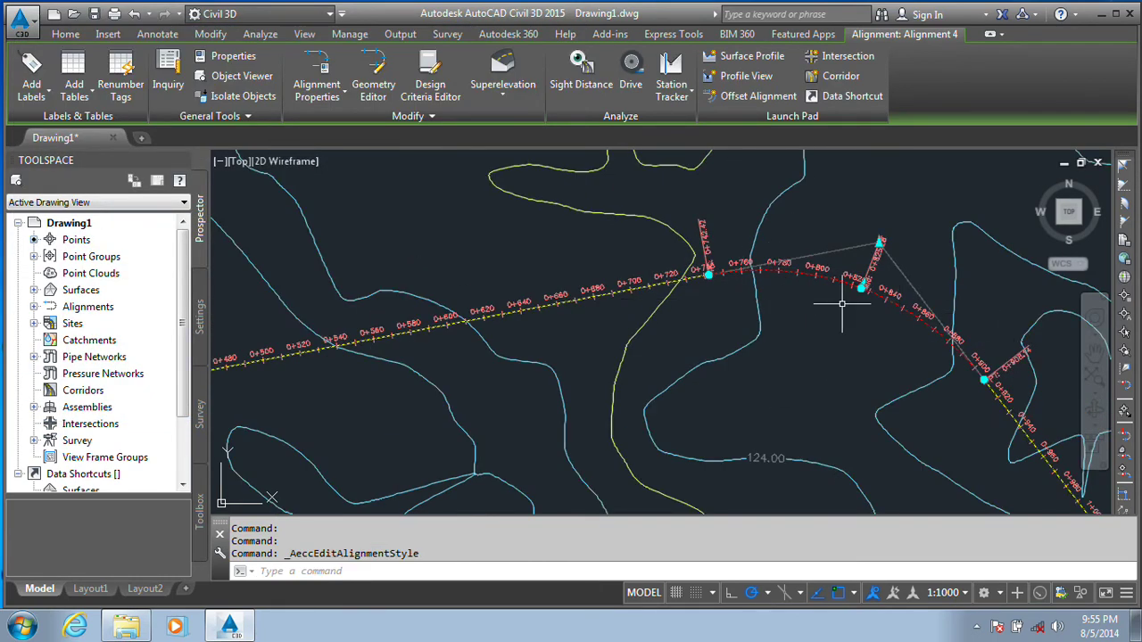
scroll(717, 259, "up", 4)
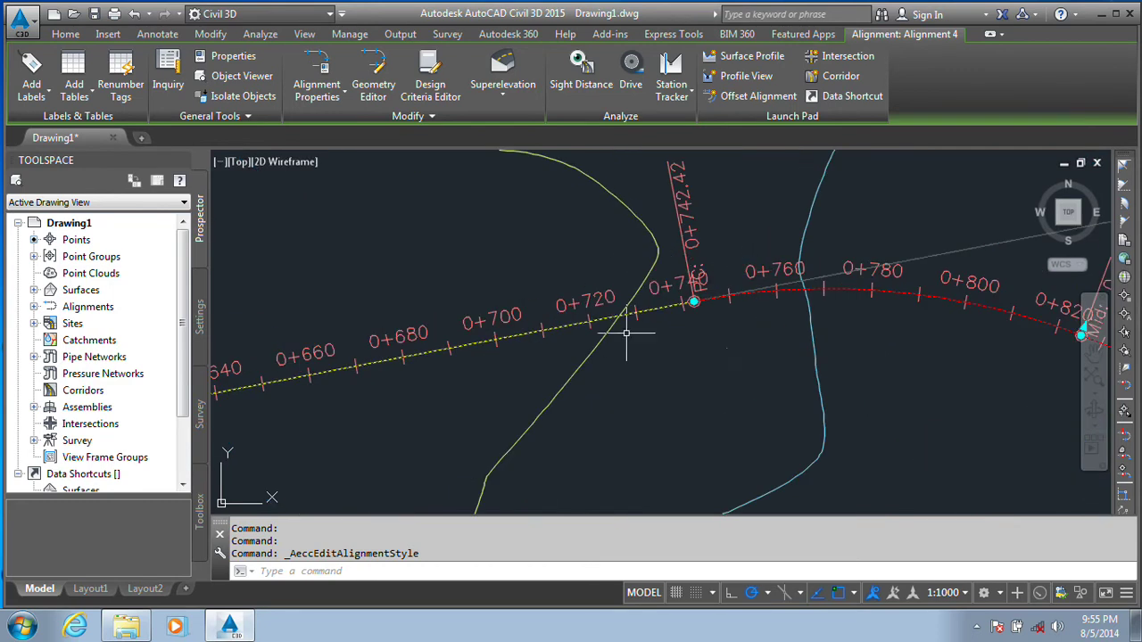
scroll(626, 333, "down", 6)
scroll(355, 357, "up", 3)
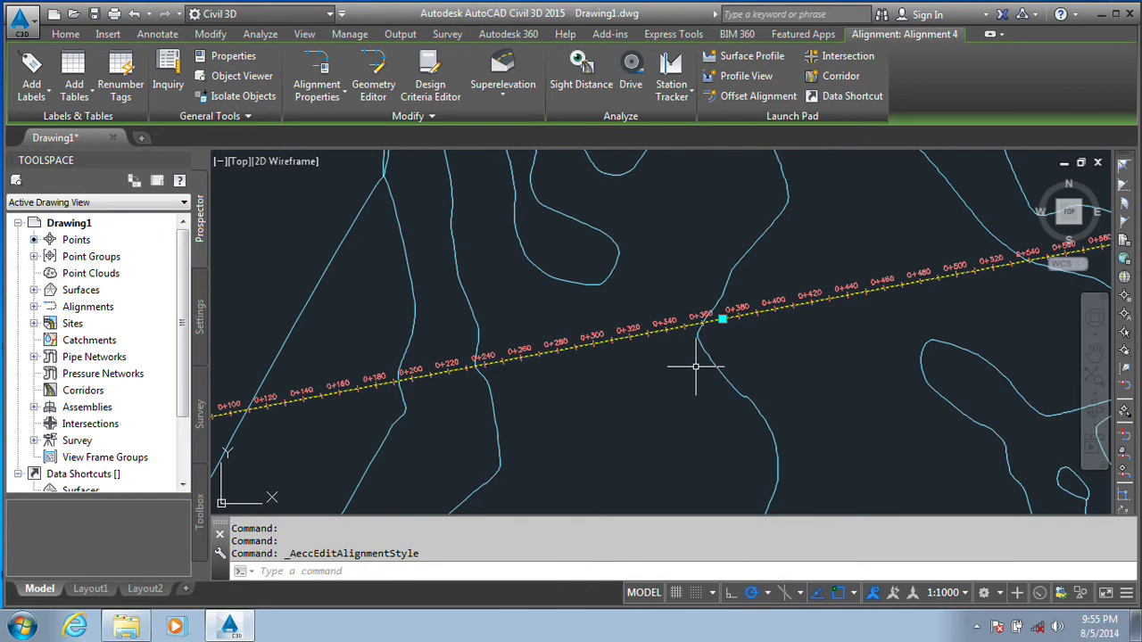
middle_click_drag(636, 382, 777, 311)
middle_click_drag(455, 362, 694, 333)
scroll(468, 346, "up", 3)
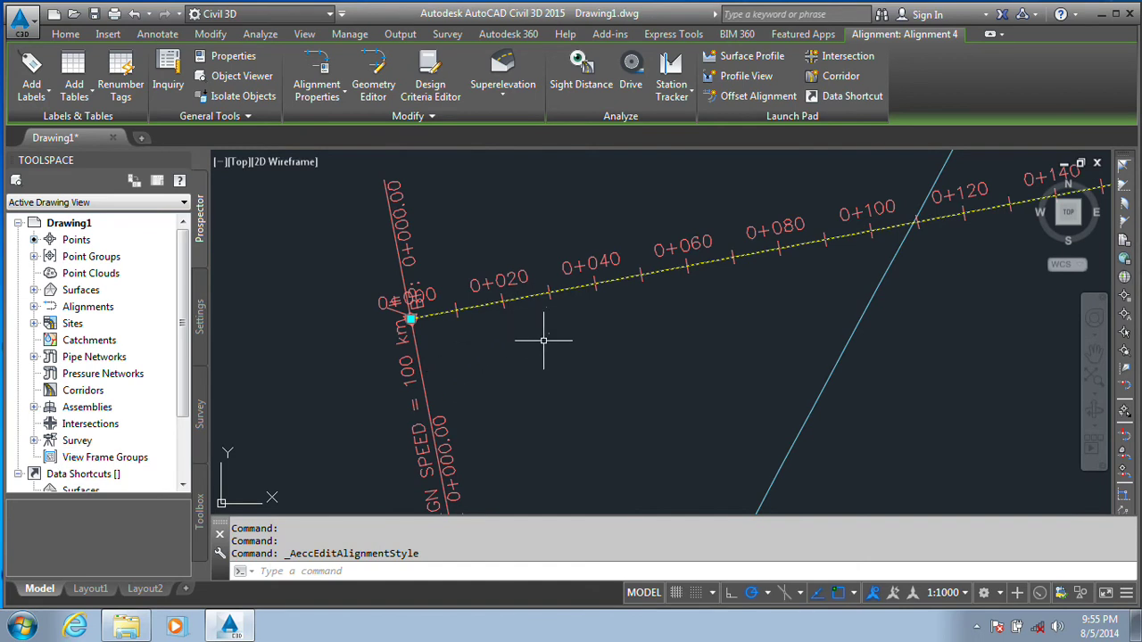
scroll(502, 281, "up", 4)
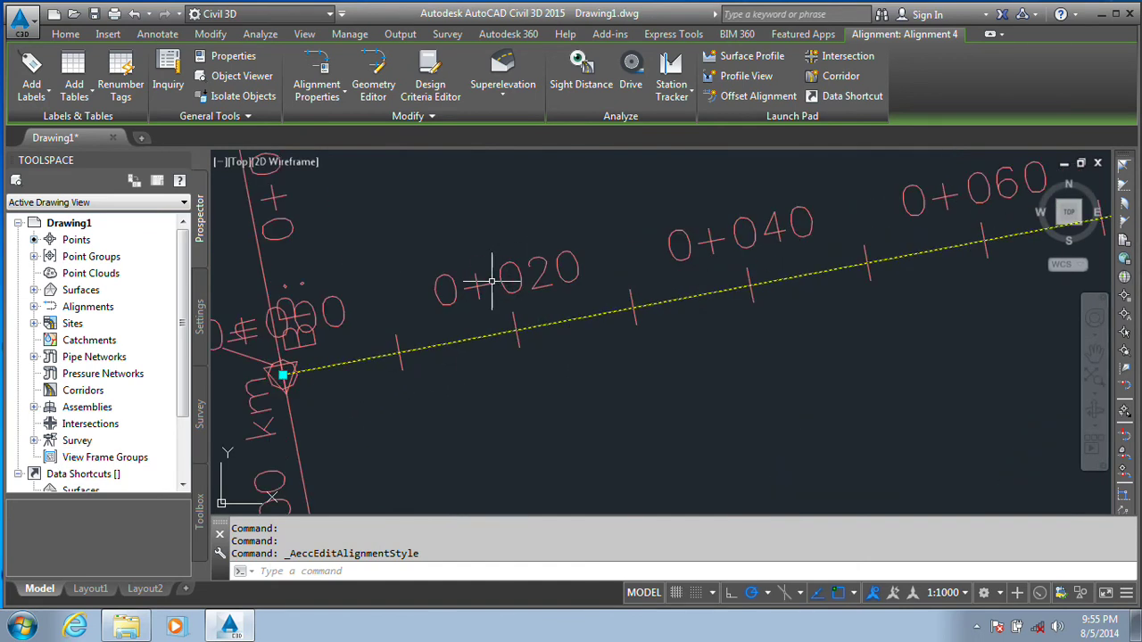
scroll(554, 270, "down", 4)
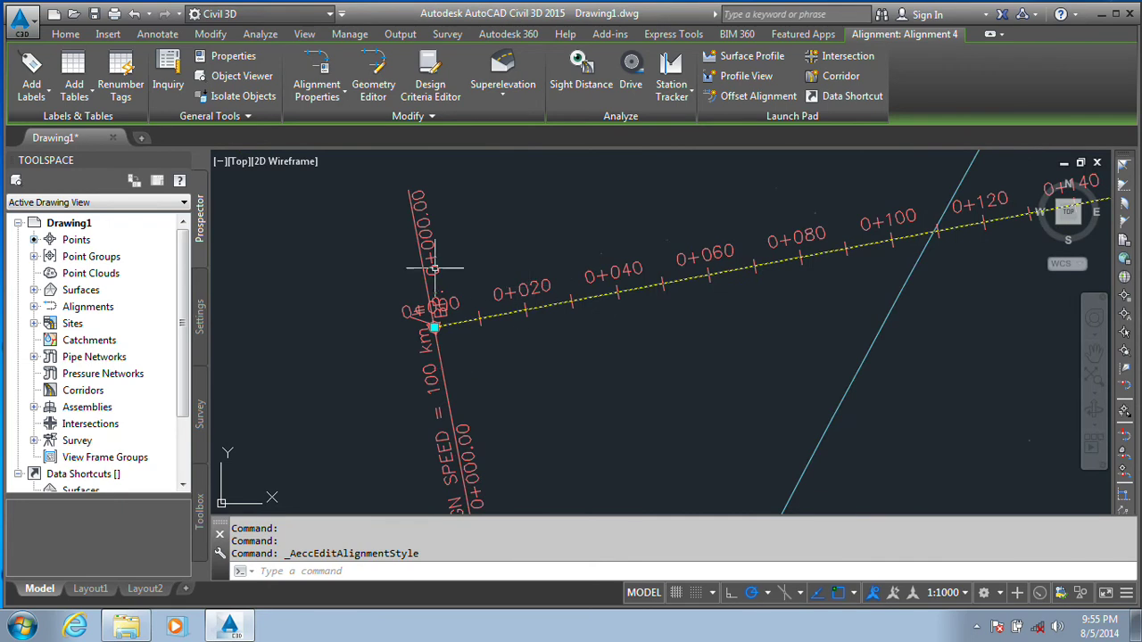
scroll(434, 267, "down", 1)
scroll(491, 321, "up", 1)
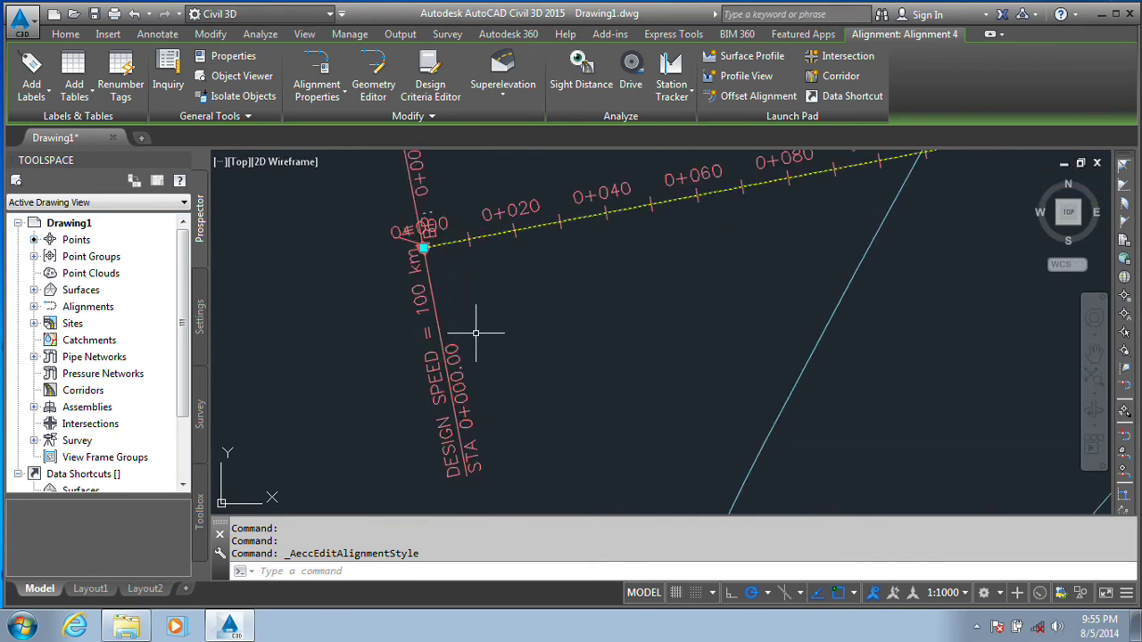
middle_click_drag(507, 320, 454, 437)
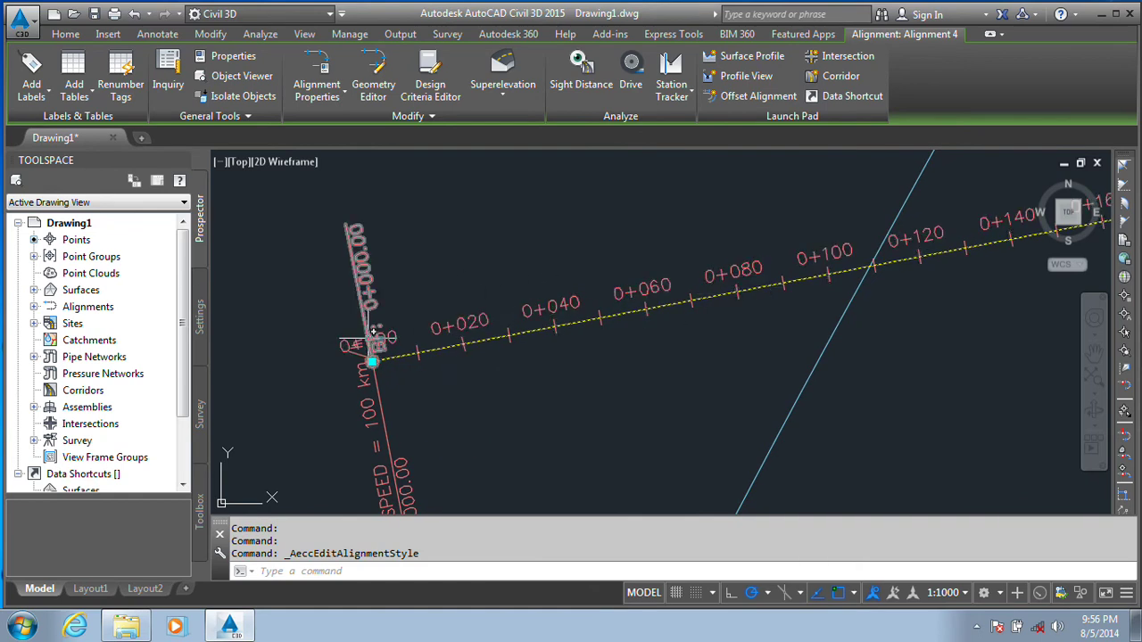
scroll(401, 332, "up", 2)
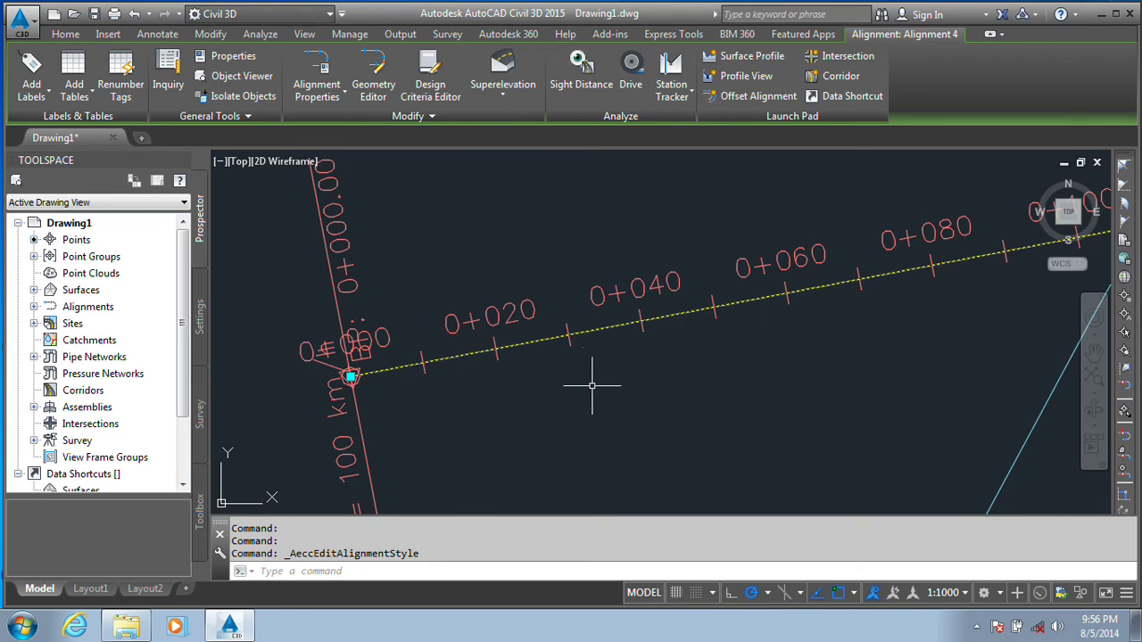
scroll(535, 285, "down", 1)
scroll(408, 328, "up", 1)
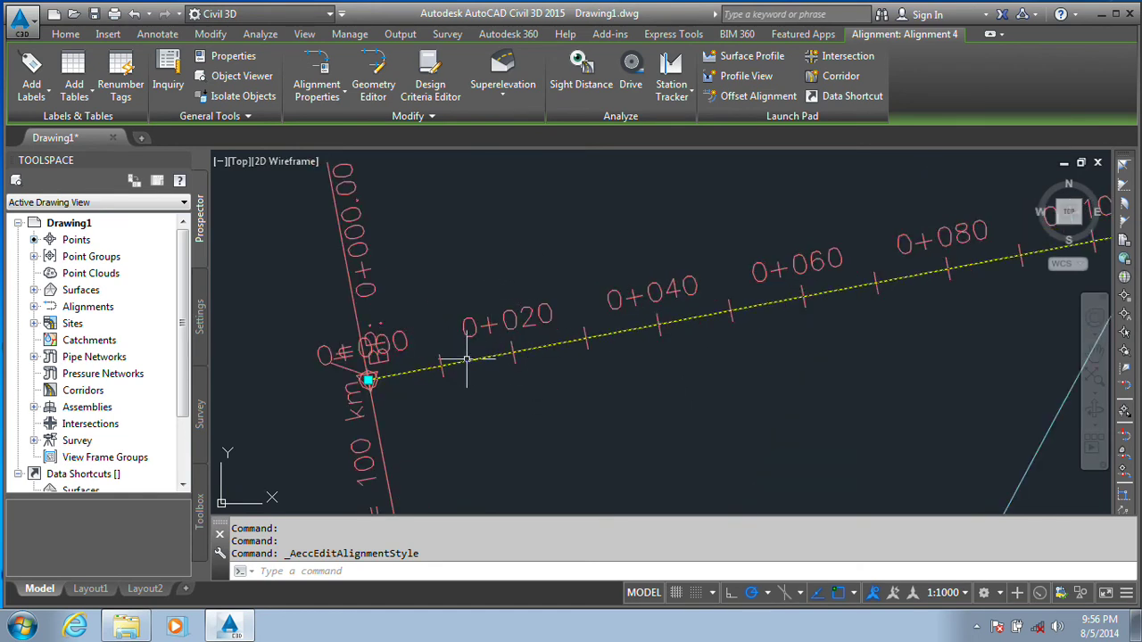
Open the alignment's station label settings and review the available label types, keeping Major Stations
left_click(43, 98)
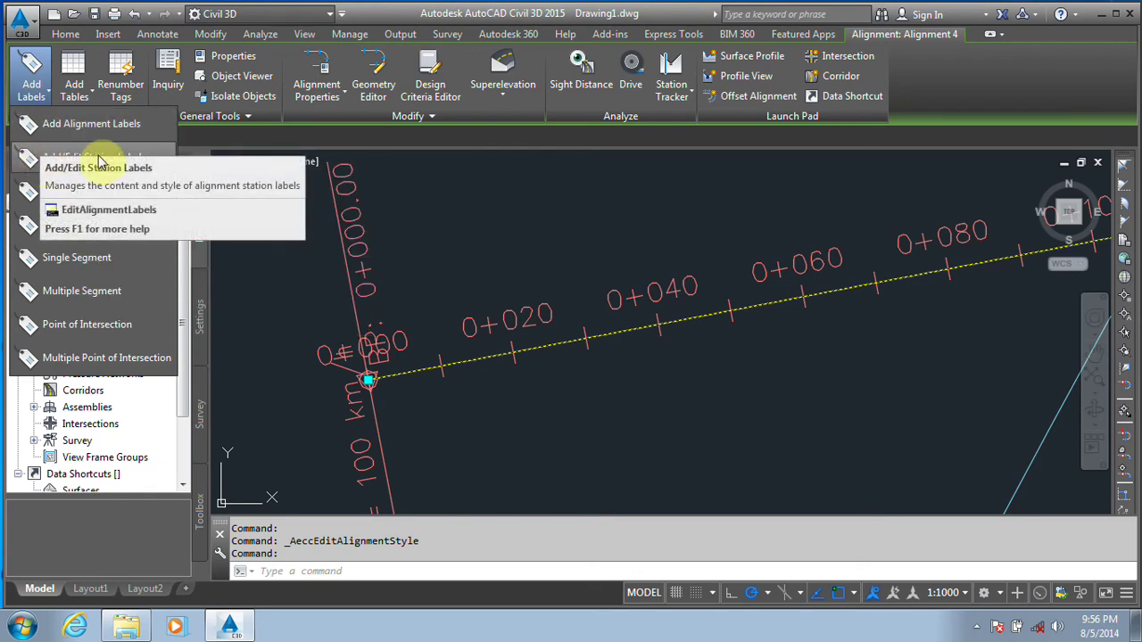
left_click(149, 157)
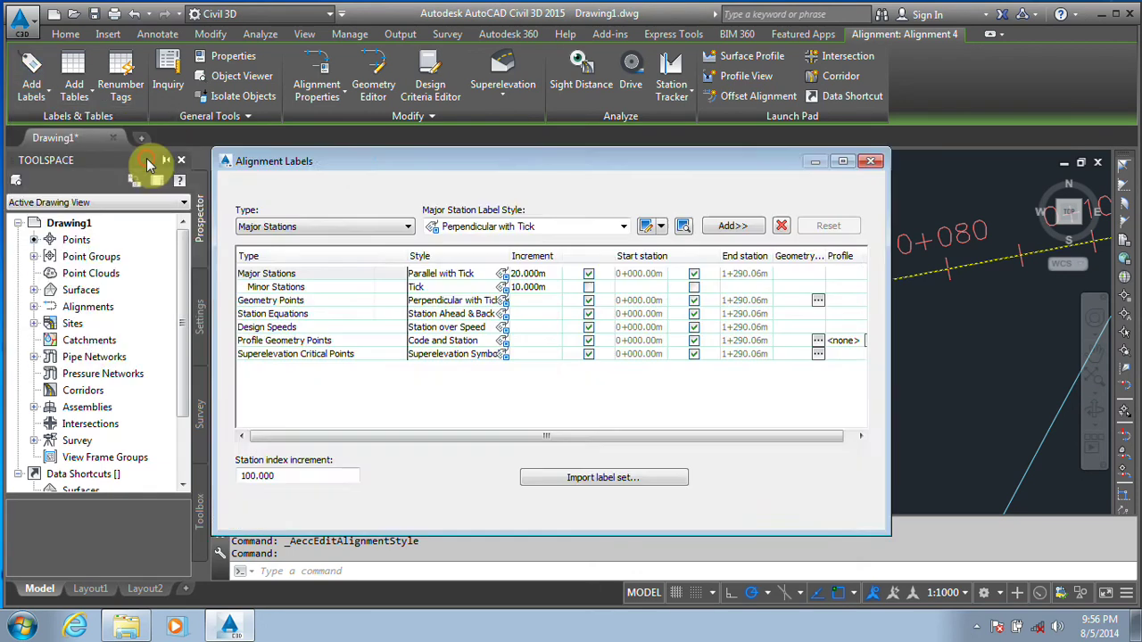
mouse_move(455, 161)
left_mouse_down()
mouse_move(332, 45)
mouse_move(270, 31)
left_mouse_up()
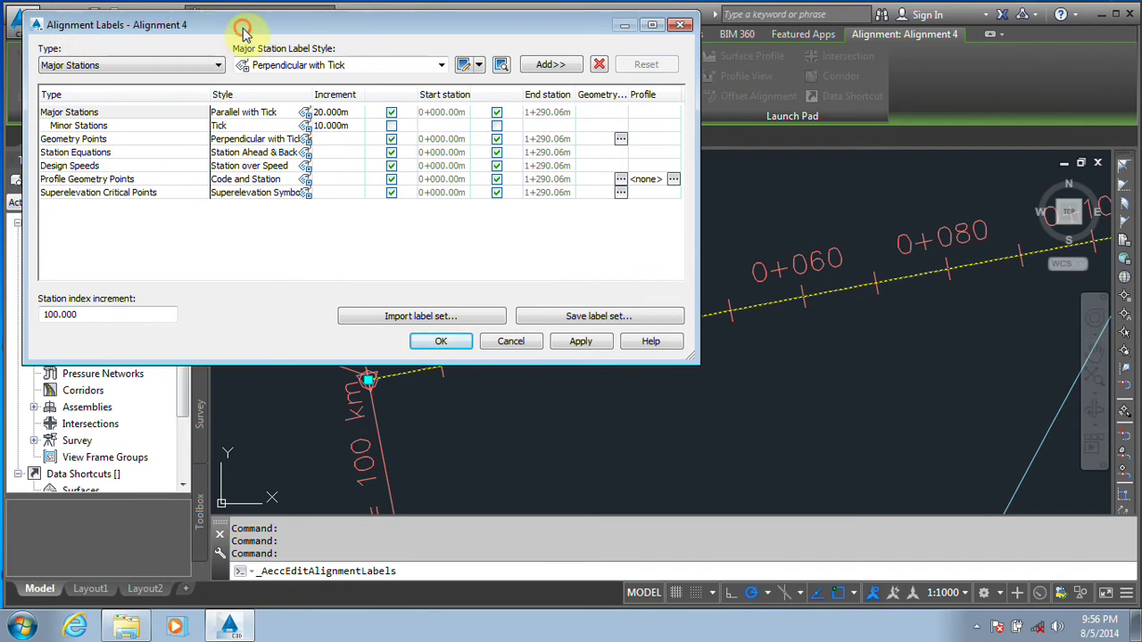
left_click_drag(235, 30, 224, 25)
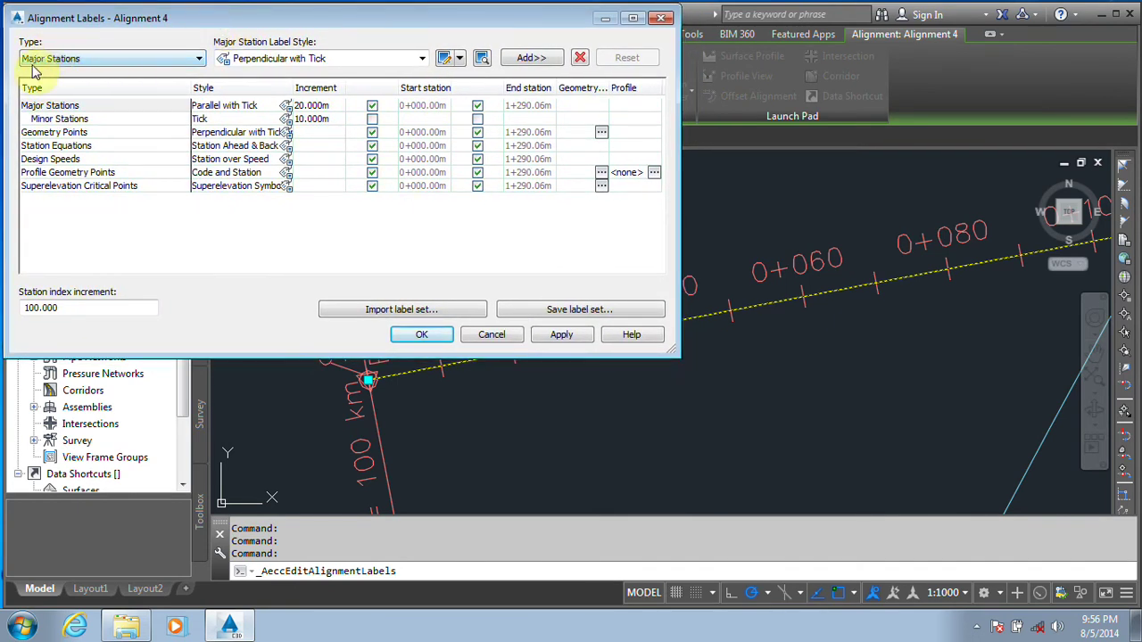
left_click(63, 59)
left_click(117, 36)
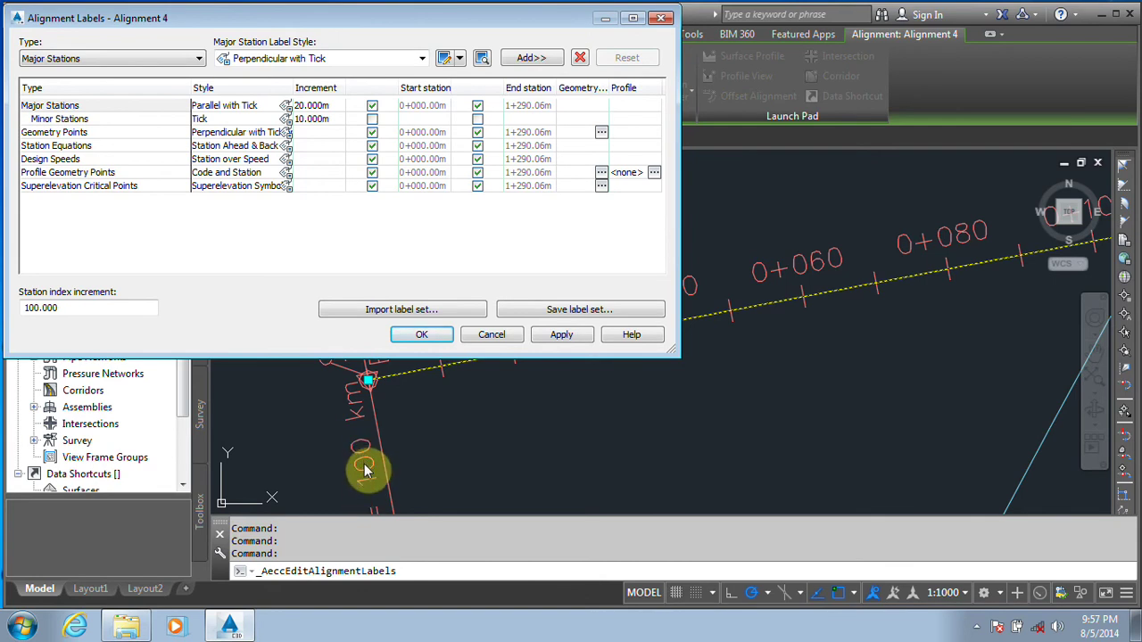
Delete the Superelevation Critical Points entry from the alignment's label list
left_click(92, 187)
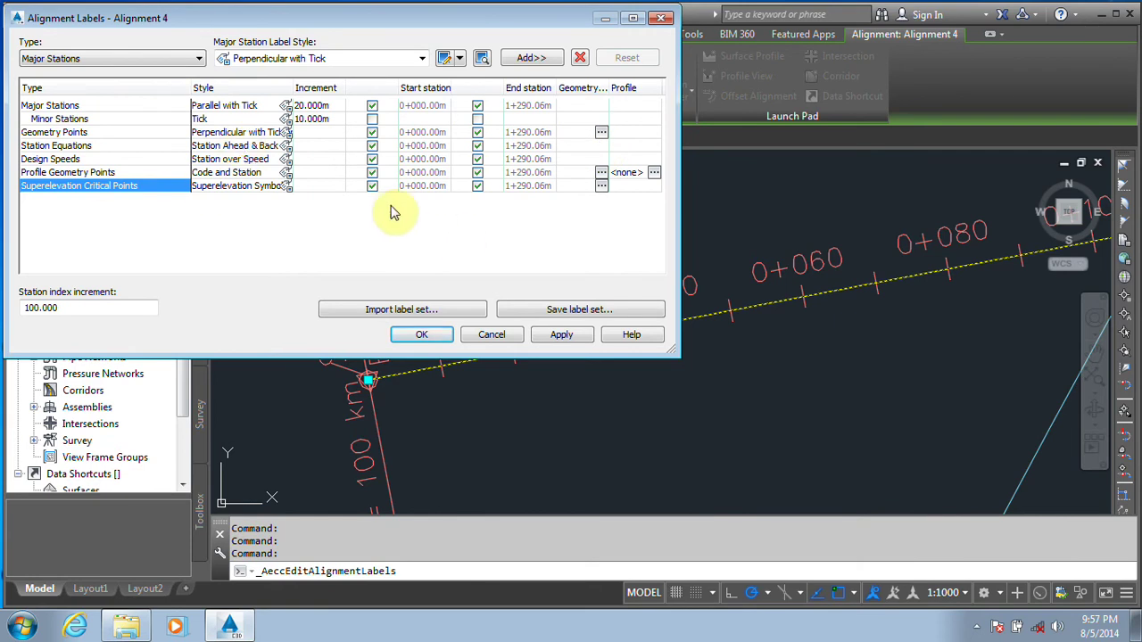
left_click(159, 191)
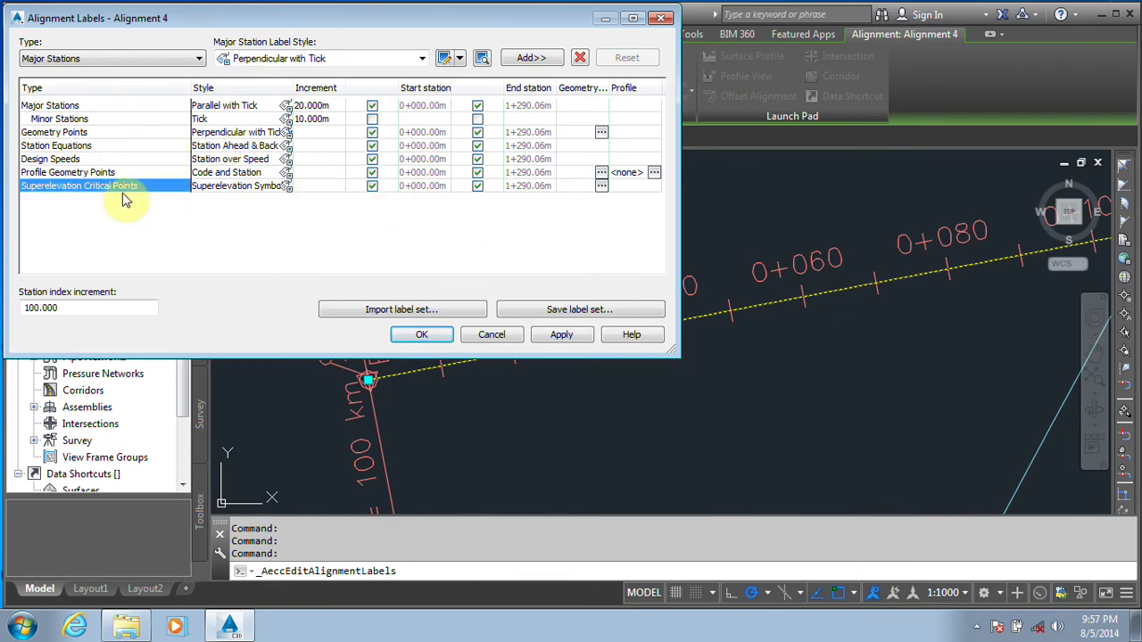
left_click(579, 57)
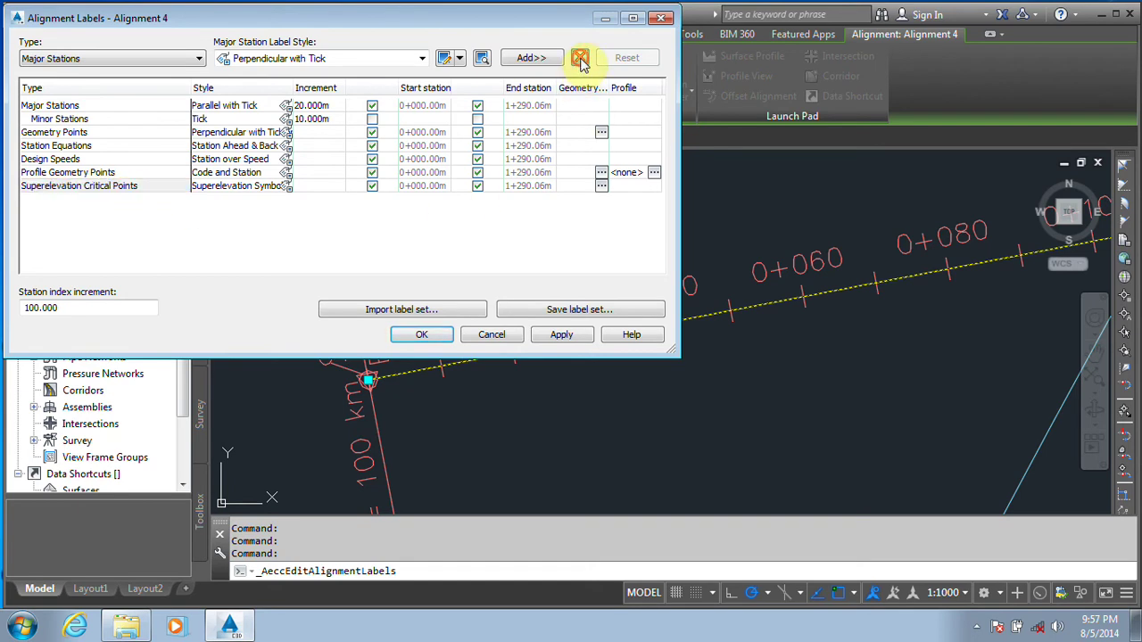
Add a Superelevation Critical Points label with the Basic style to the alignment's label list, keeping all critical points labelled
left_click(140, 59)
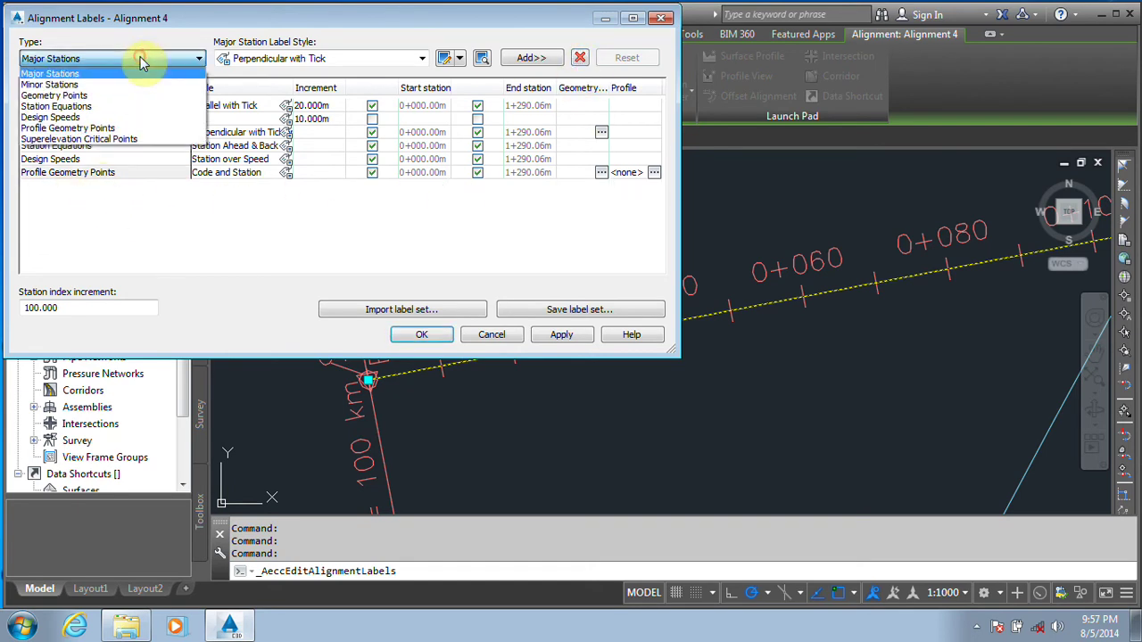
left_click(71, 139)
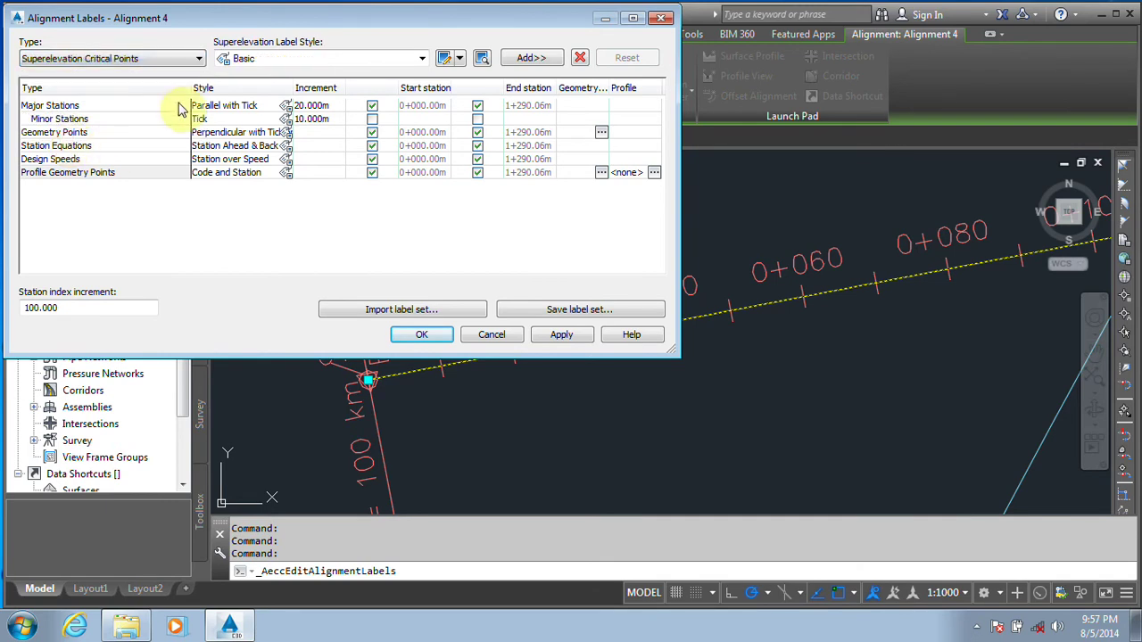
left_click(336, 69)
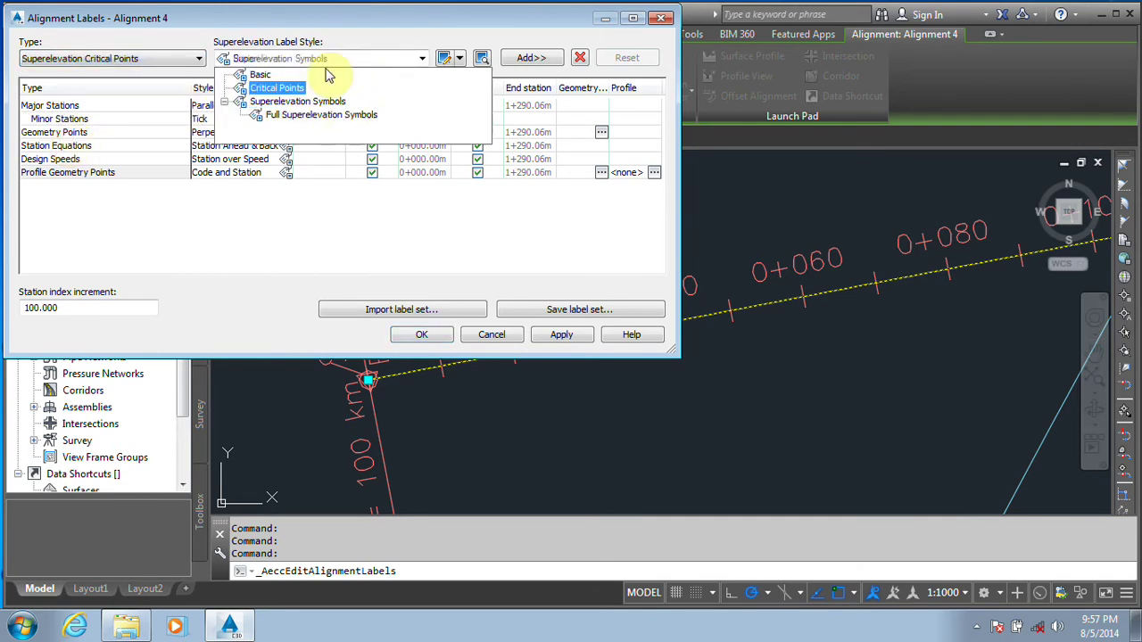
left_click(356, 44)
left_click(533, 57)
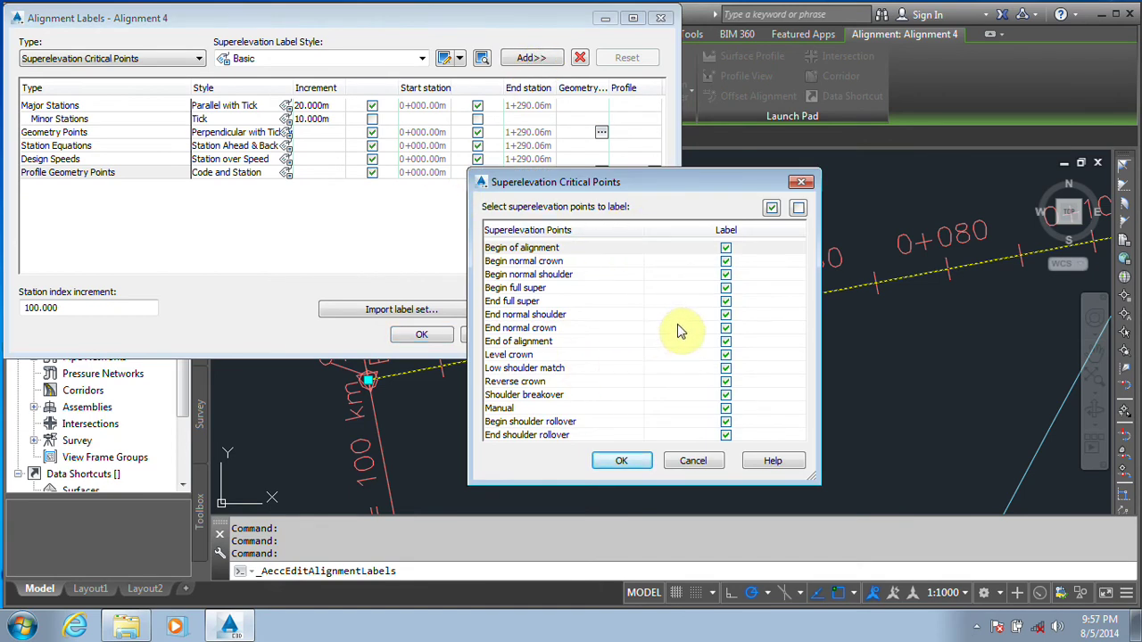
left_click(626, 462)
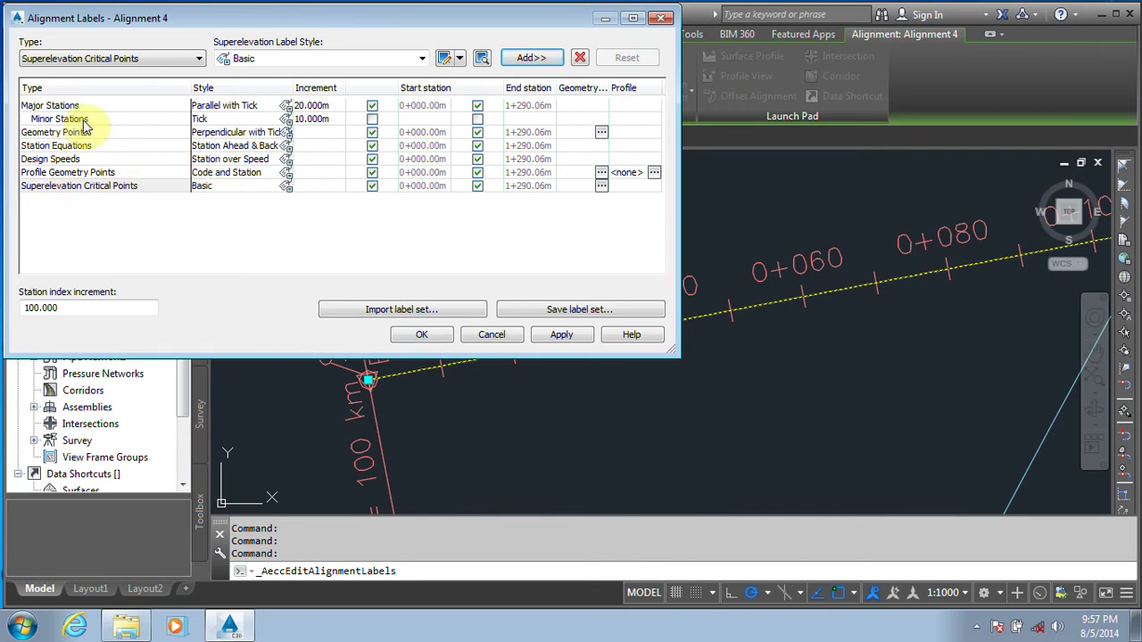
Narrow the Type column and widen the Style column in the alignment's label list
left_click(166, 105)
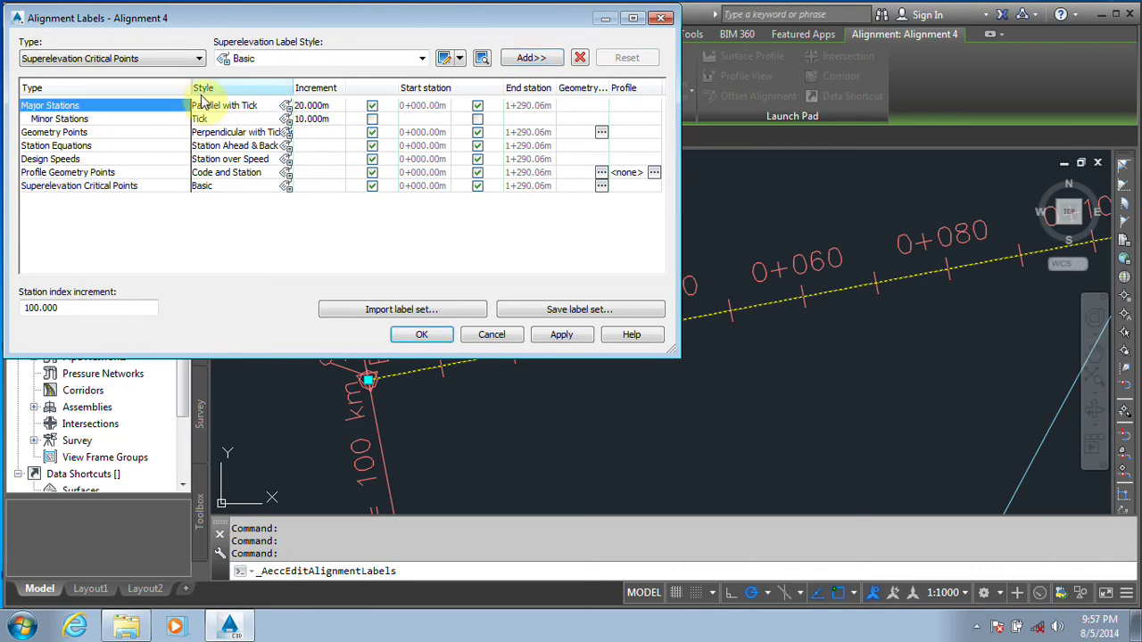
left_click_drag(191, 89, 140, 90)
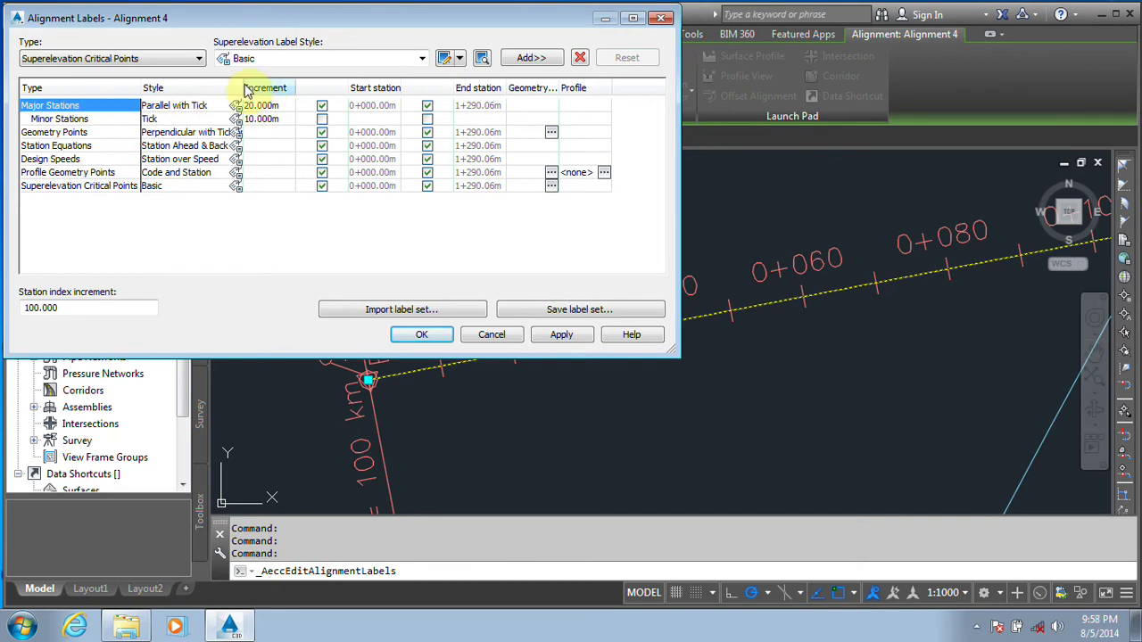
left_click_drag(242, 83, 312, 83)
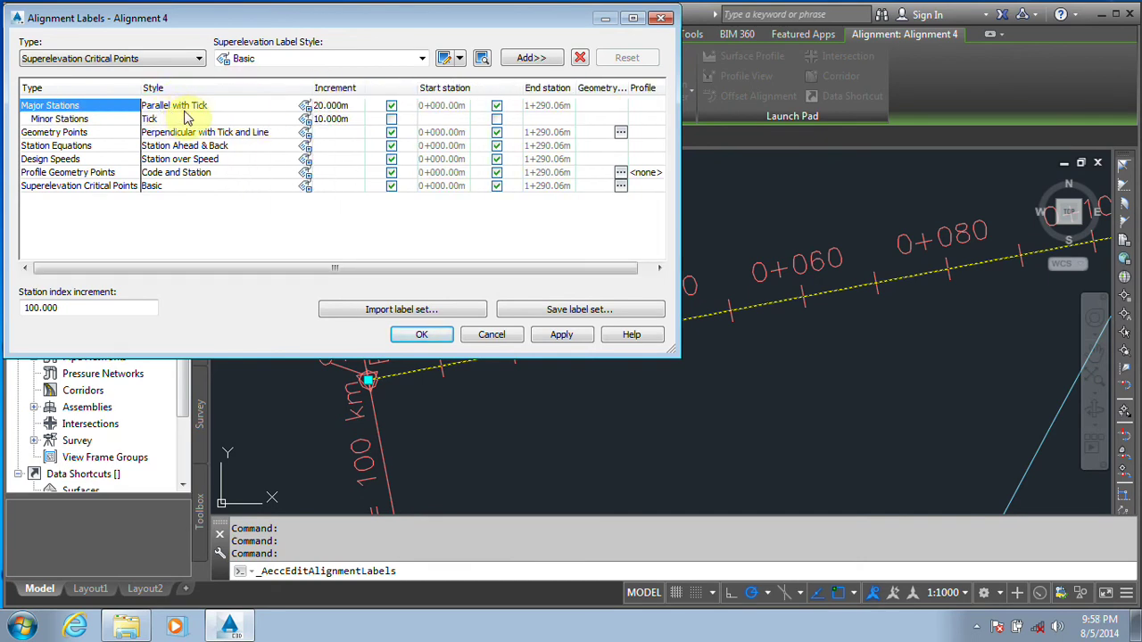
Set the Station component's text height to 1 mm in the Parallel with Tick style used by Major Stations
left_click(306, 106)
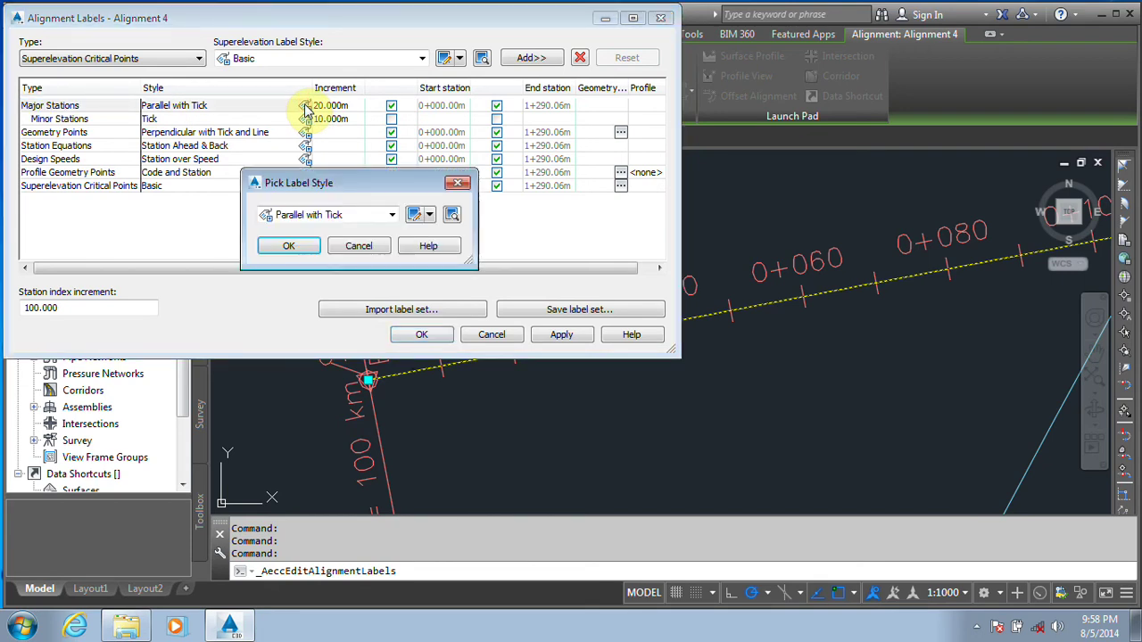
left_click(359, 217)
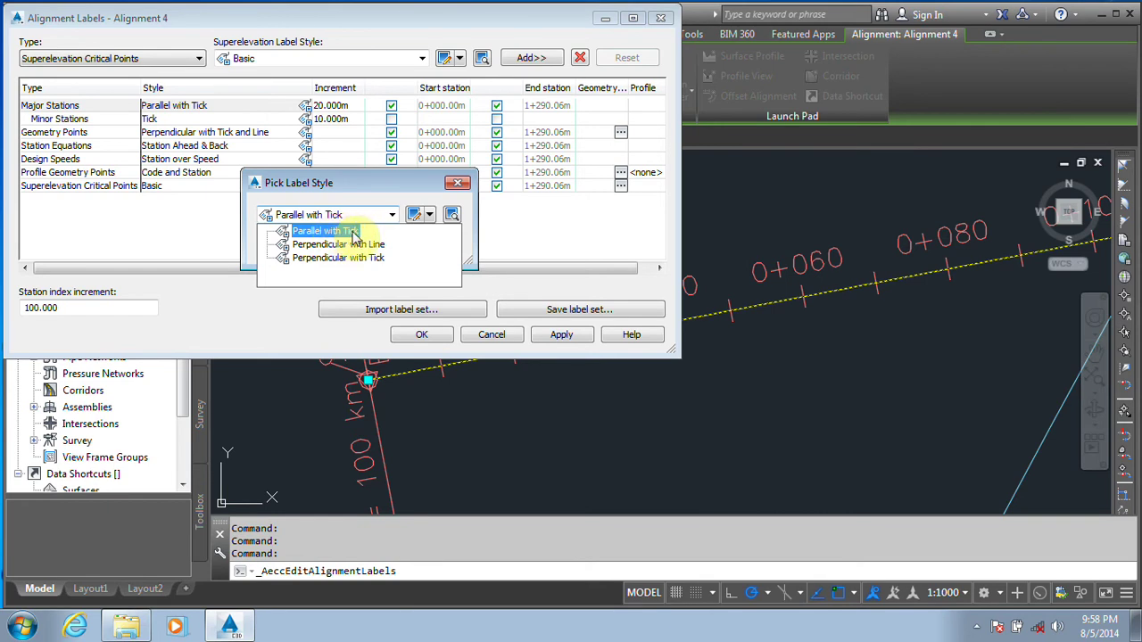
left_click(352, 233)
left_click(412, 214)
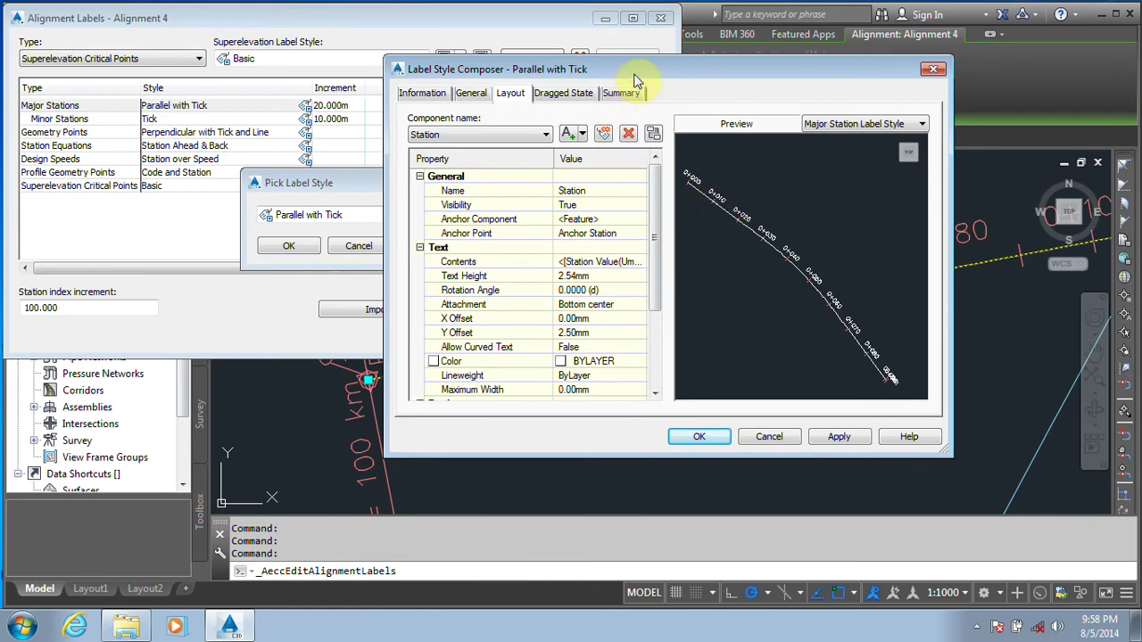
left_click_drag(634, 78, 358, 23)
left_click(179, 85)
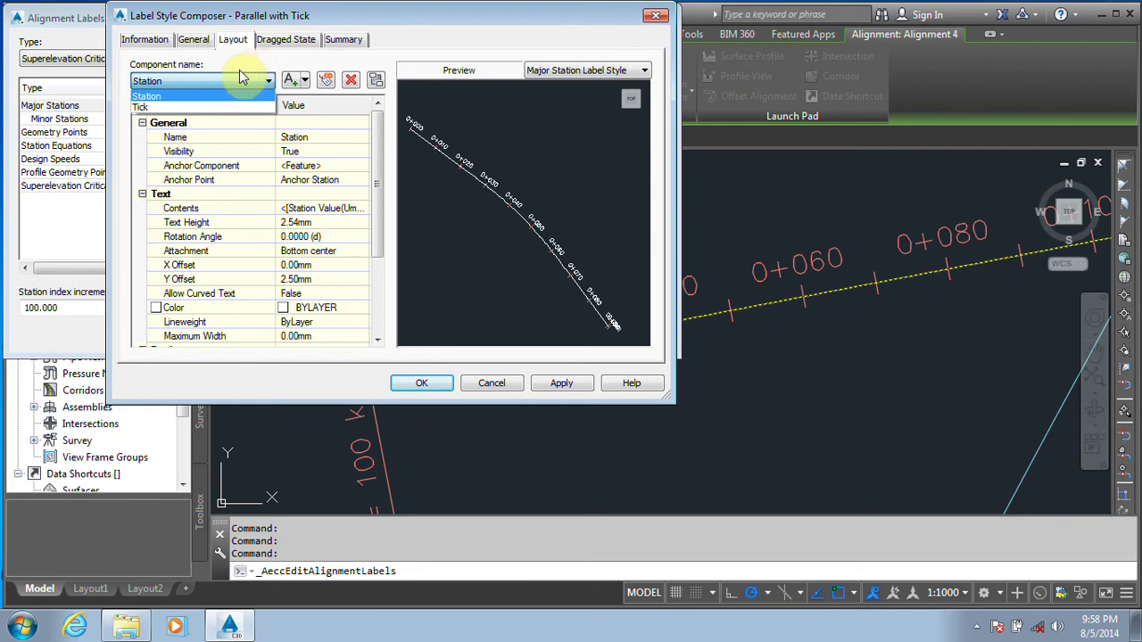
left_click(228, 96)
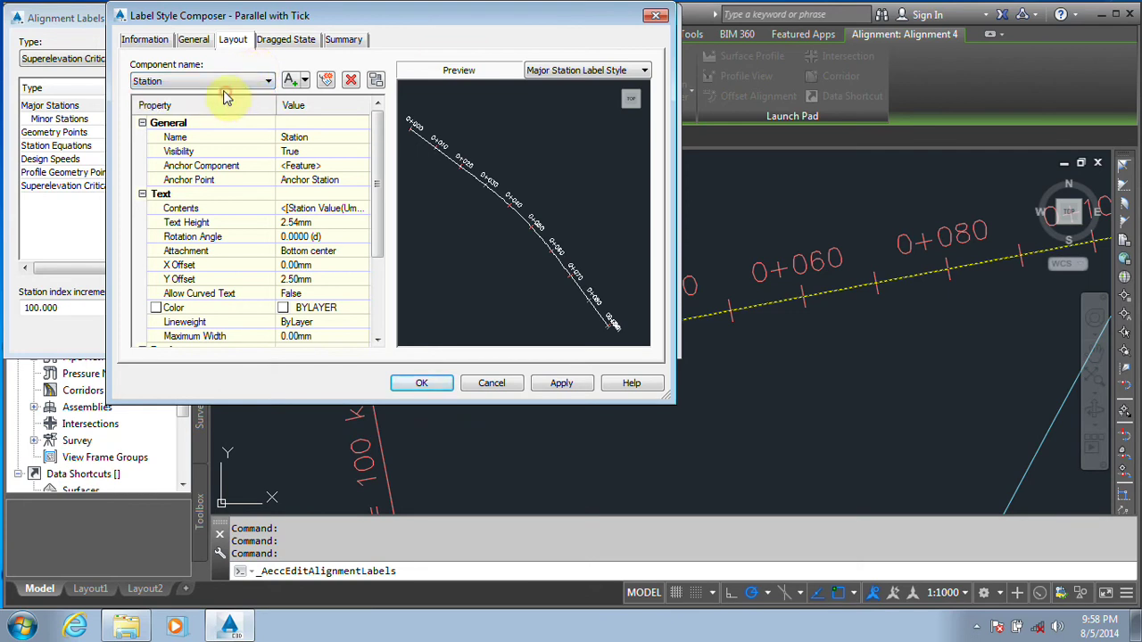
left_click(328, 222)
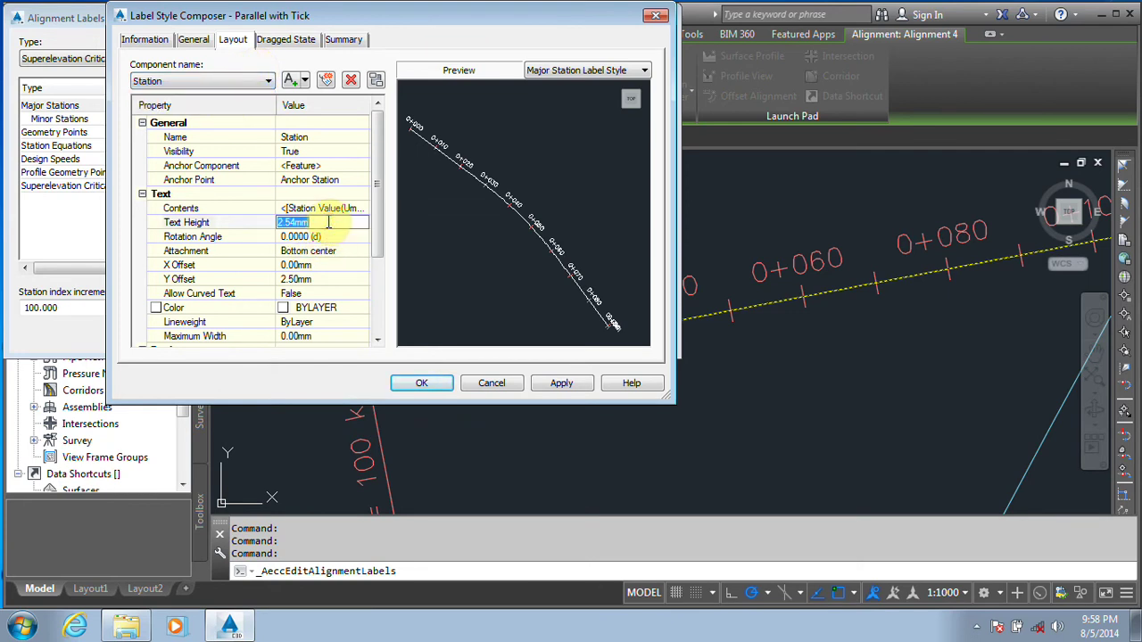
type("1")
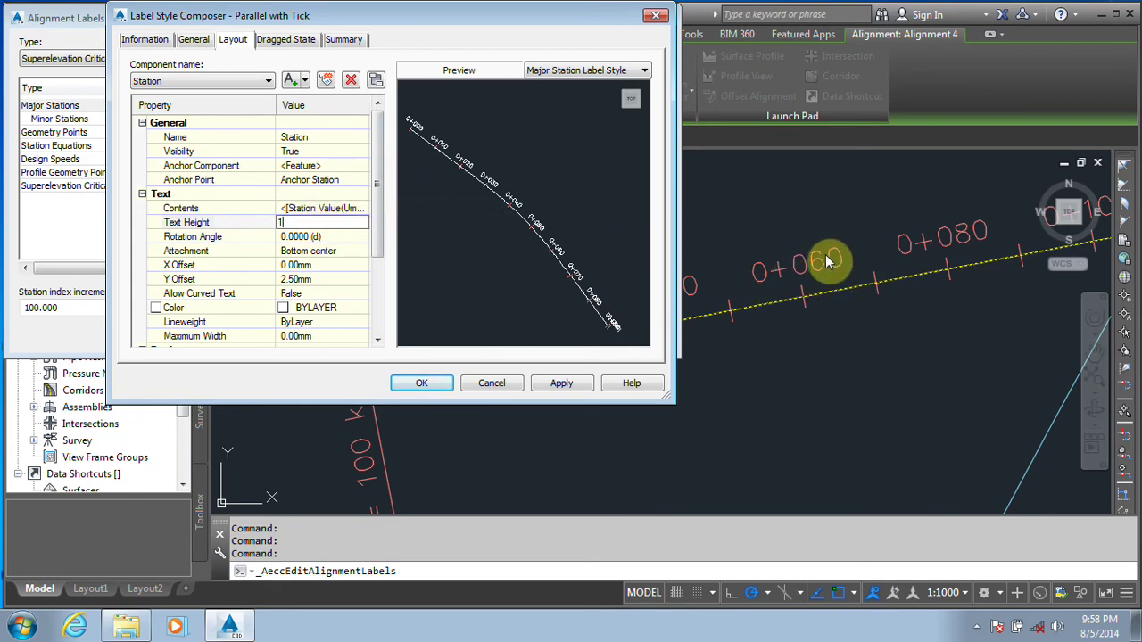
left_click(323, 236)
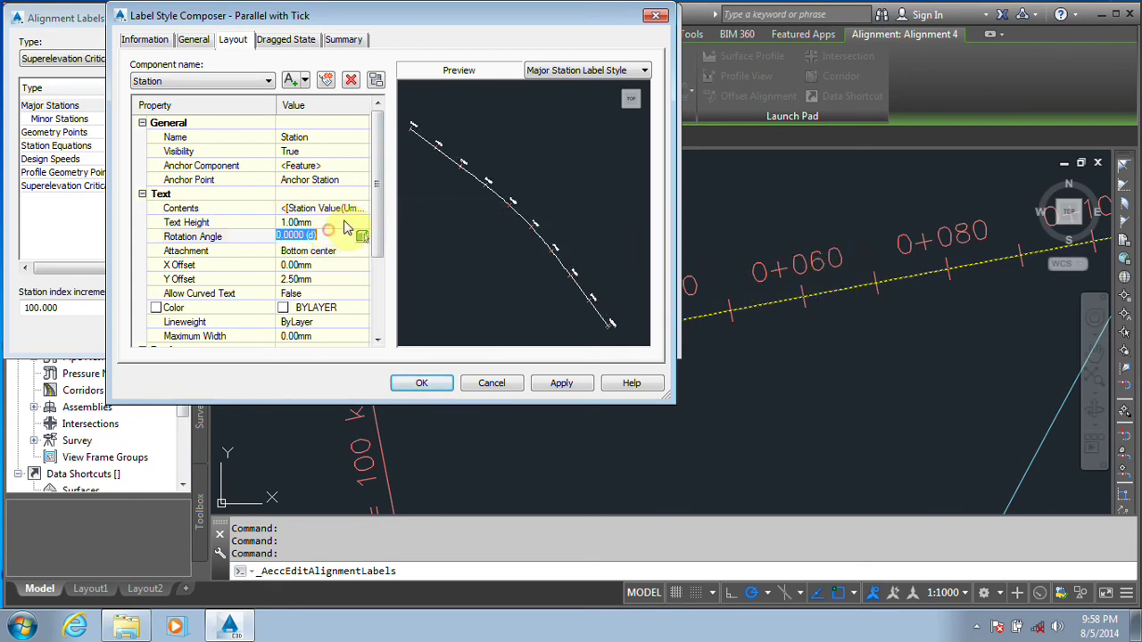
Make the Station component's border visible and set its type to Rounded Rectangular
left_click_drag(378, 229, 382, 306)
left_click(287, 251)
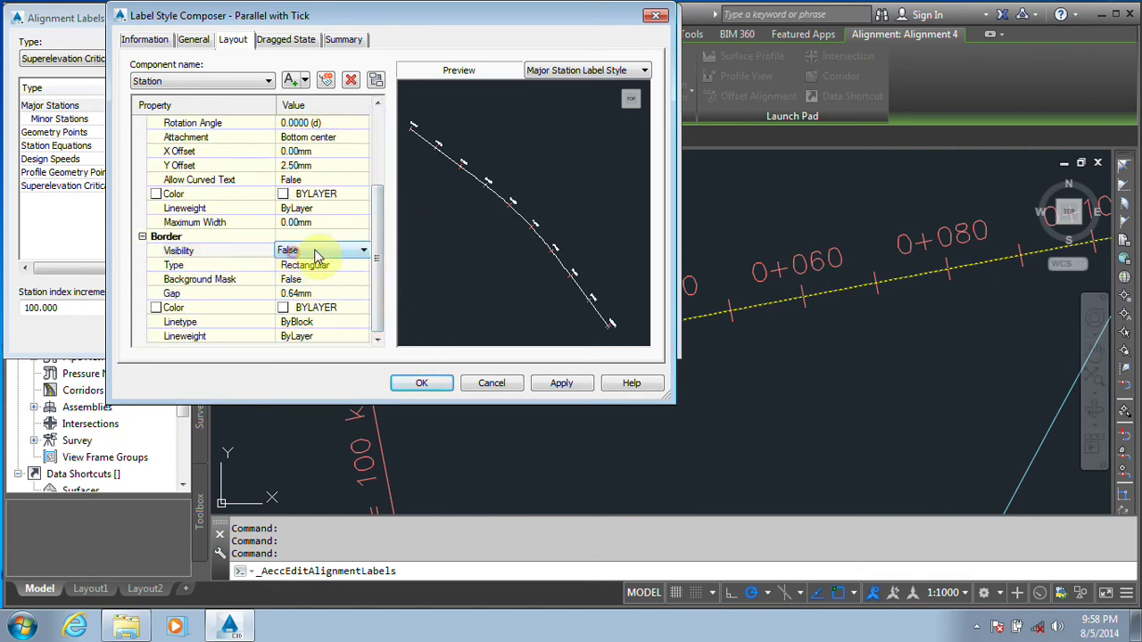
left_click(315, 250)
left_click(303, 277)
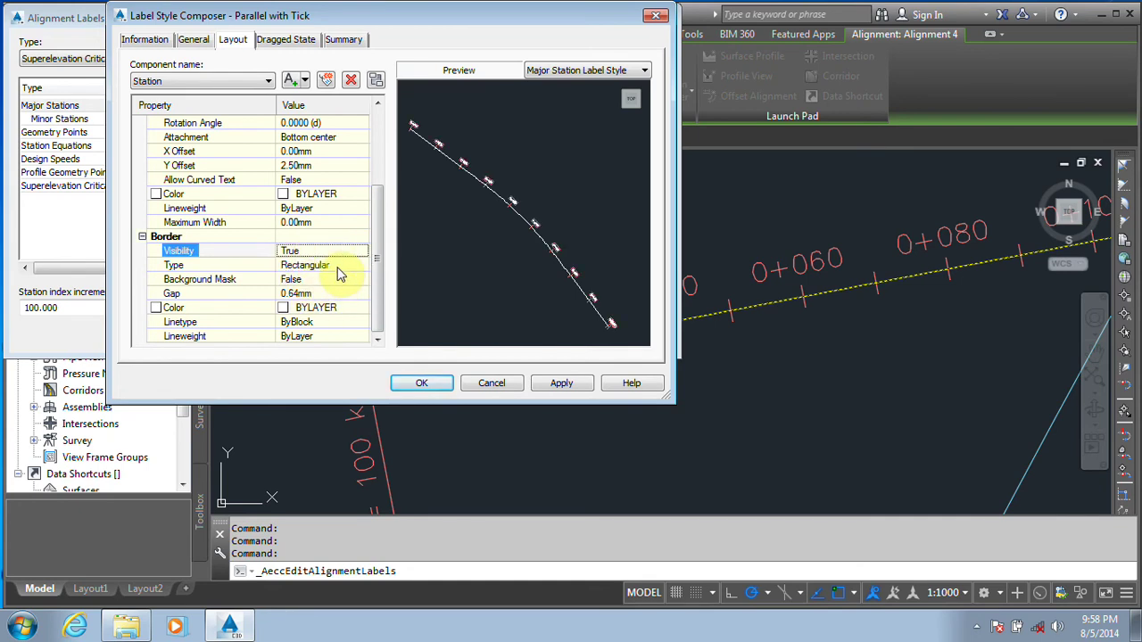
left_click(344, 265)
left_click(312, 291)
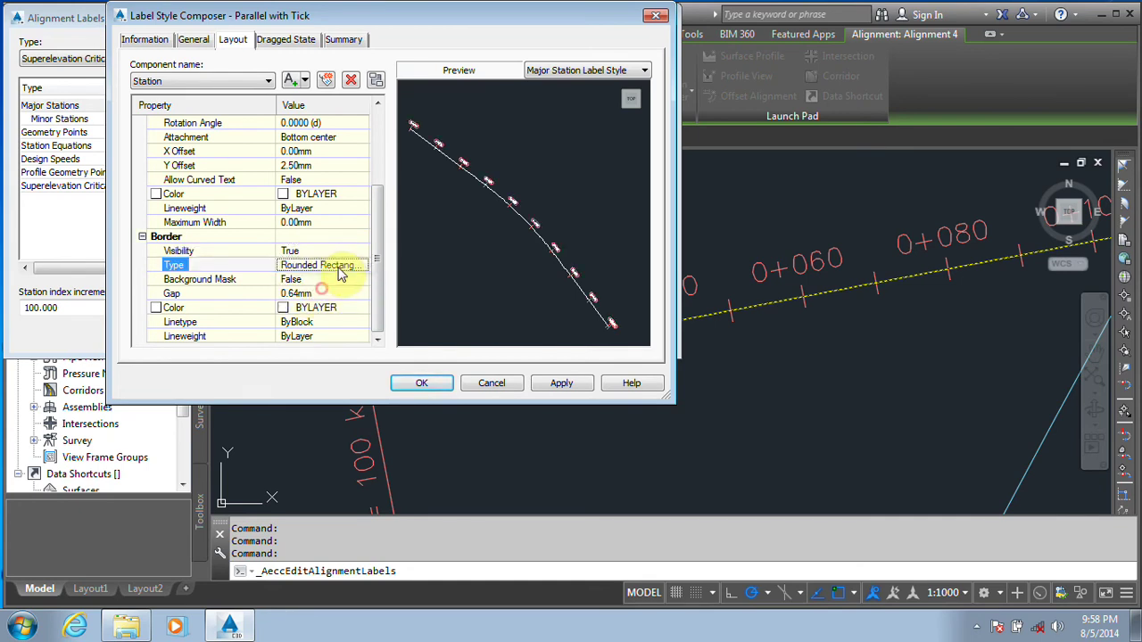
Set the Station component's border colour to green, colour index 90, and apply the edited label style to the alignment
left_click(303, 307)
left_click(362, 309)
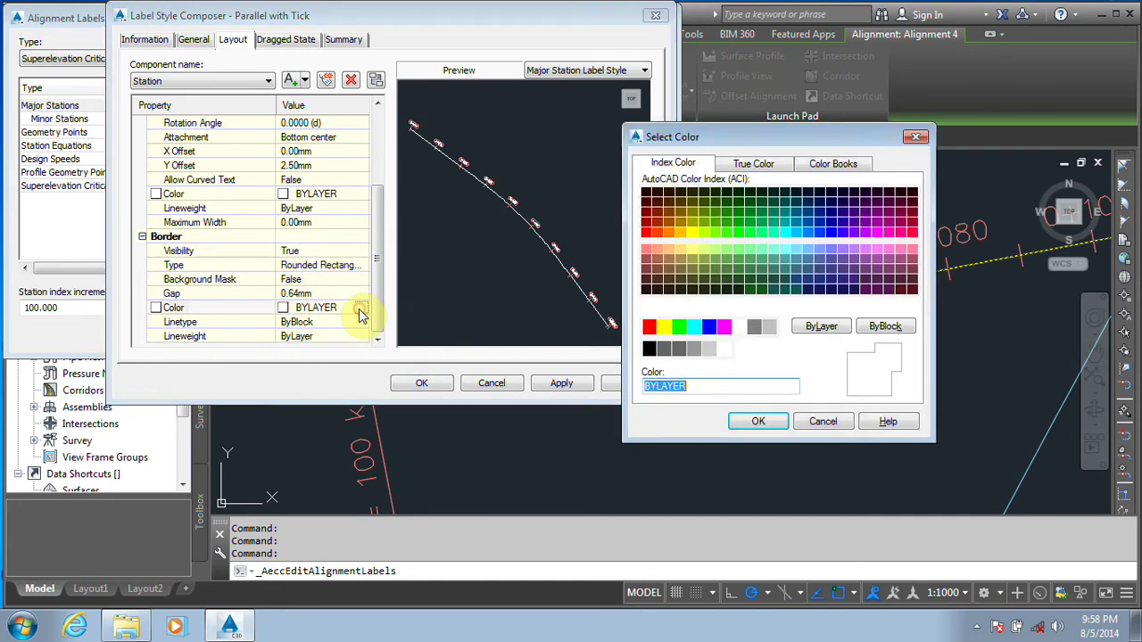
left_click(738, 233)
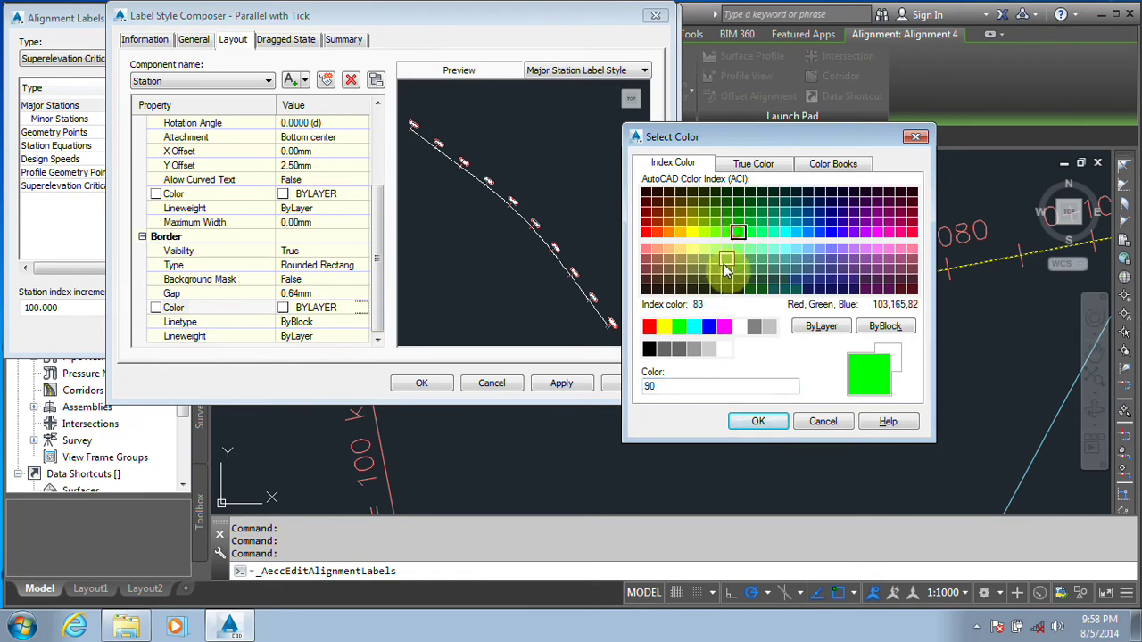
left_click(758, 421)
left_click(421, 383)
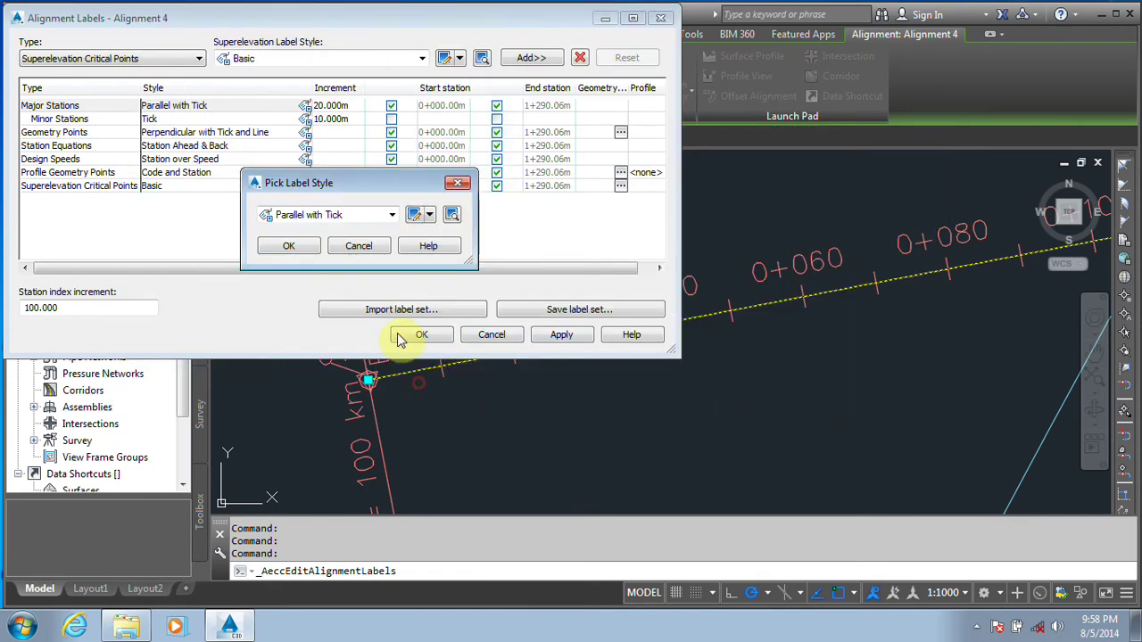
left_click(289, 245)
left_click(558, 336)
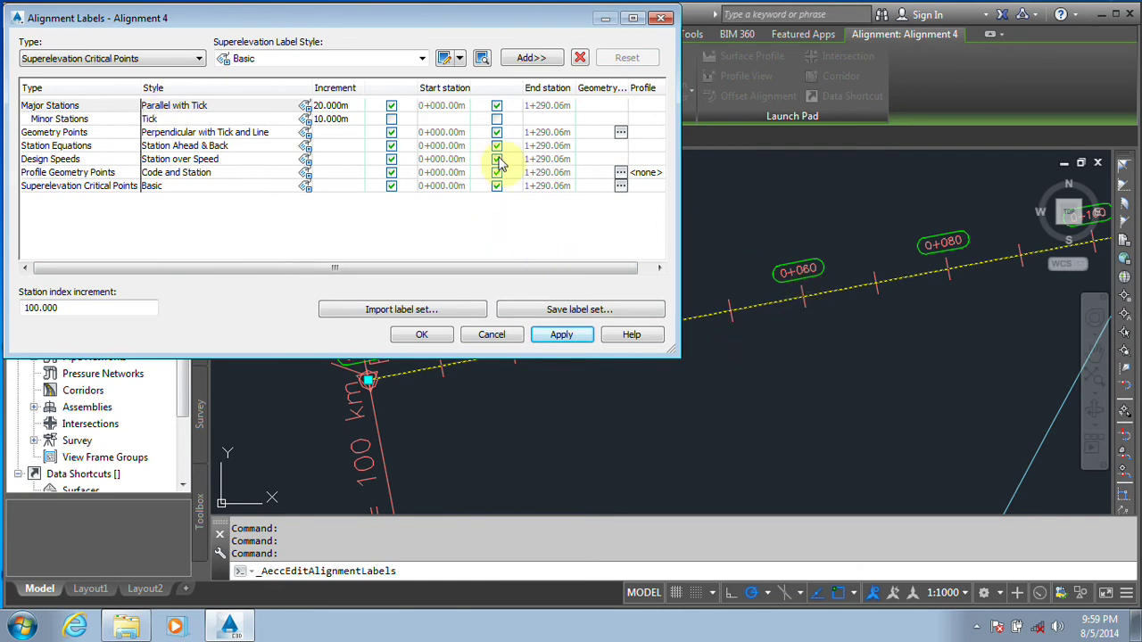
Set the Tick component's block height to 1.5 mm in the Major Stations label style and check the ticks on the alignment
left_click(305, 106)
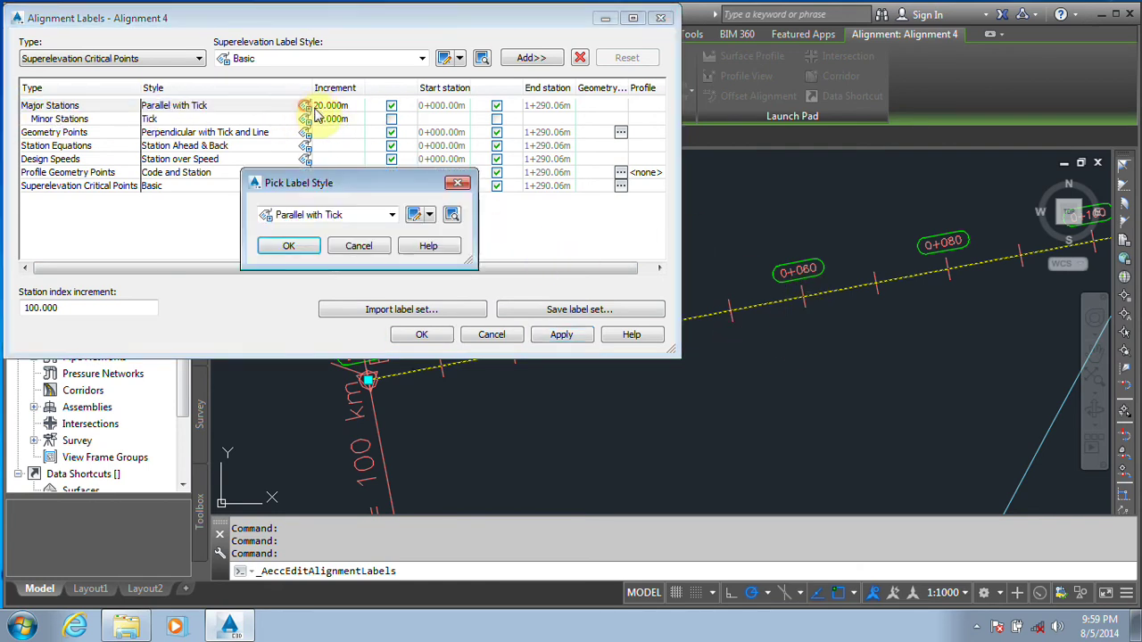
left_click(412, 216)
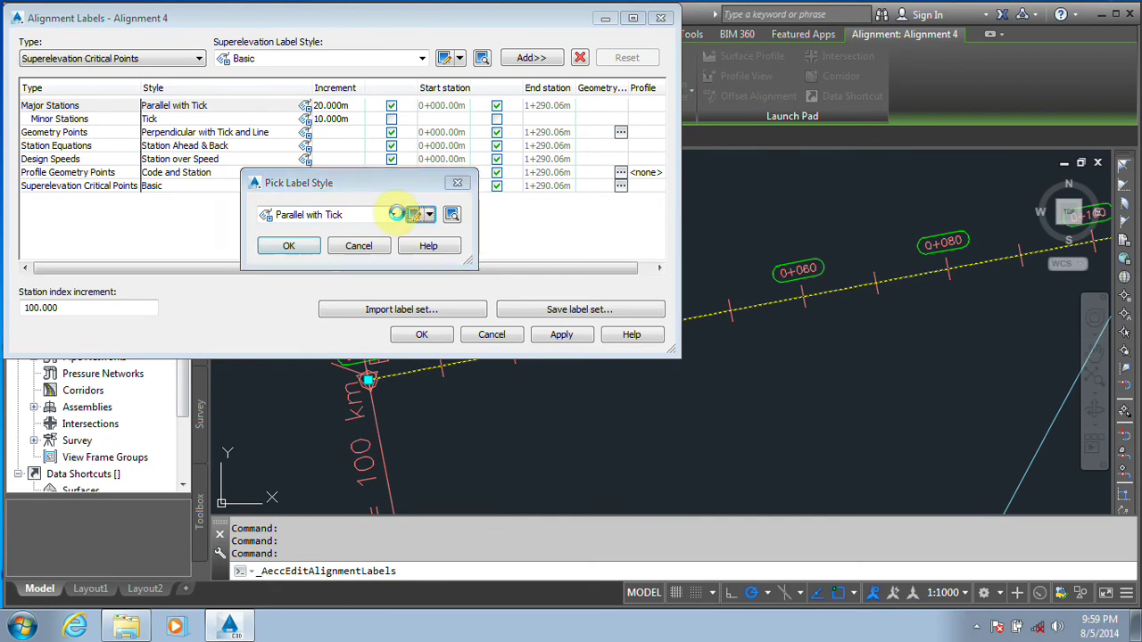
left_click(205, 81)
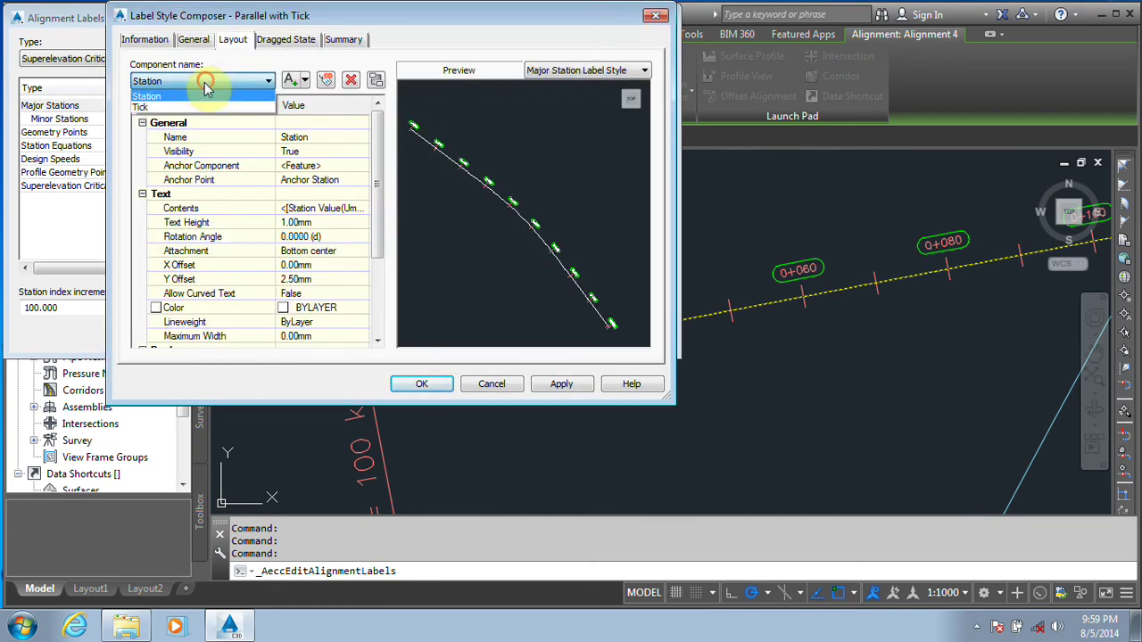
left_click(141, 108)
left_click(323, 194)
left_click_drag(323, 194, 290, 184)
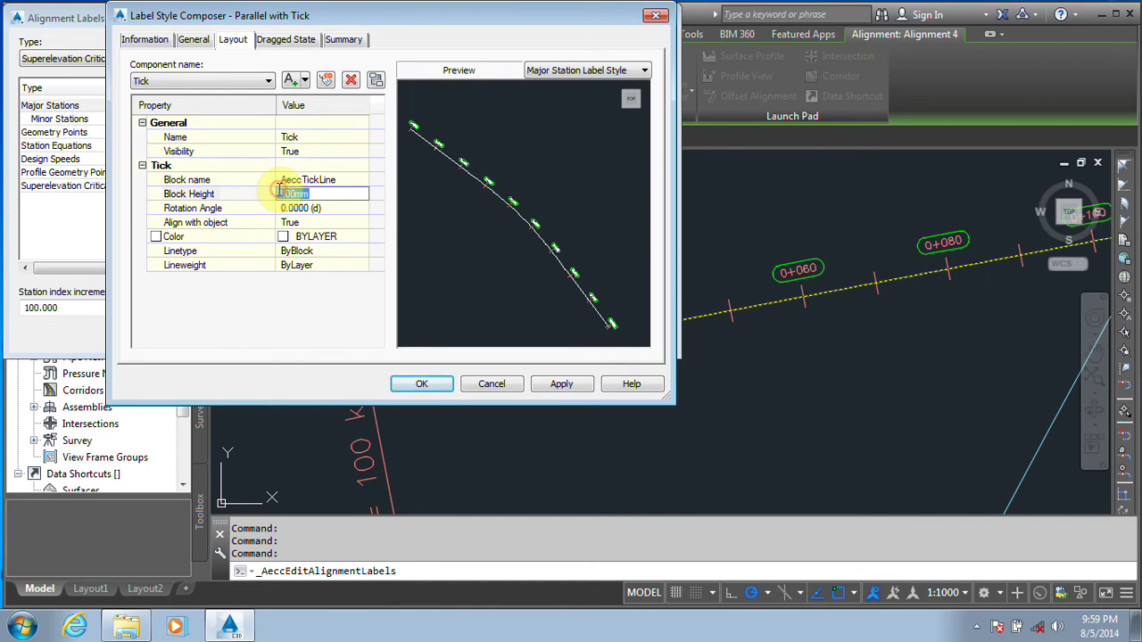
type("1.5")
left_click(415, 383)
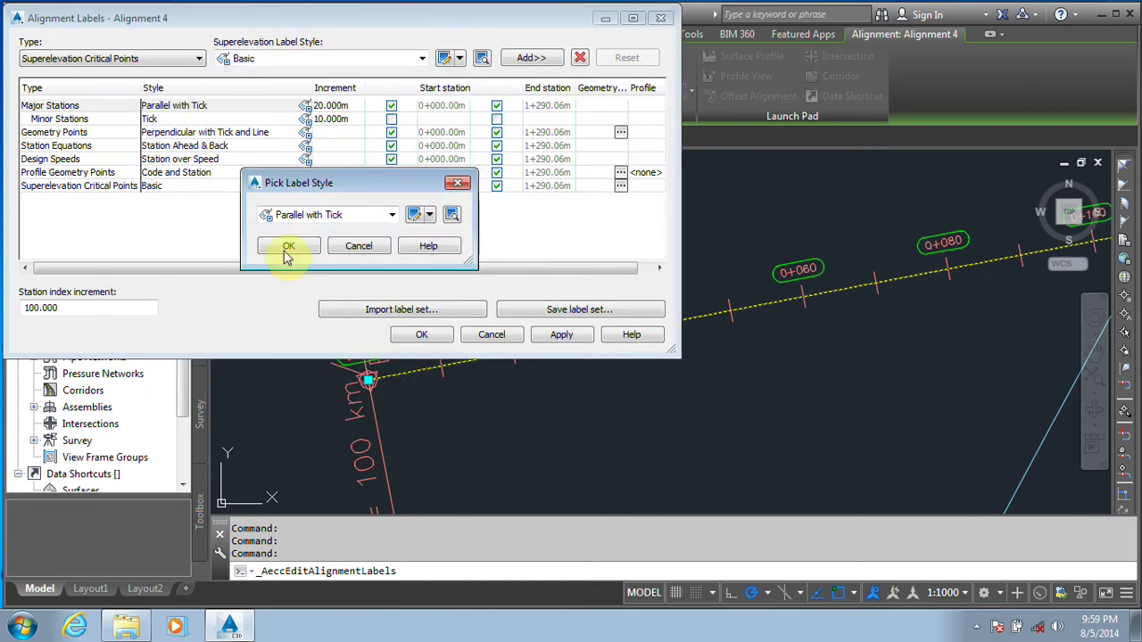
left_click(288, 255)
left_click(421, 334)
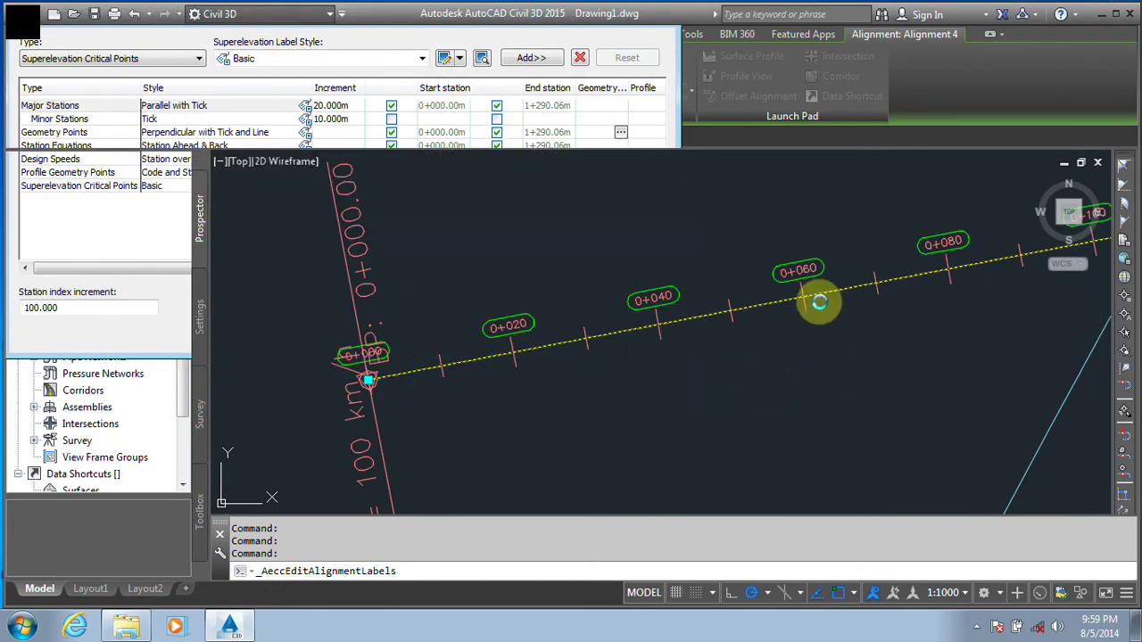
scroll(464, 361, "up", 2)
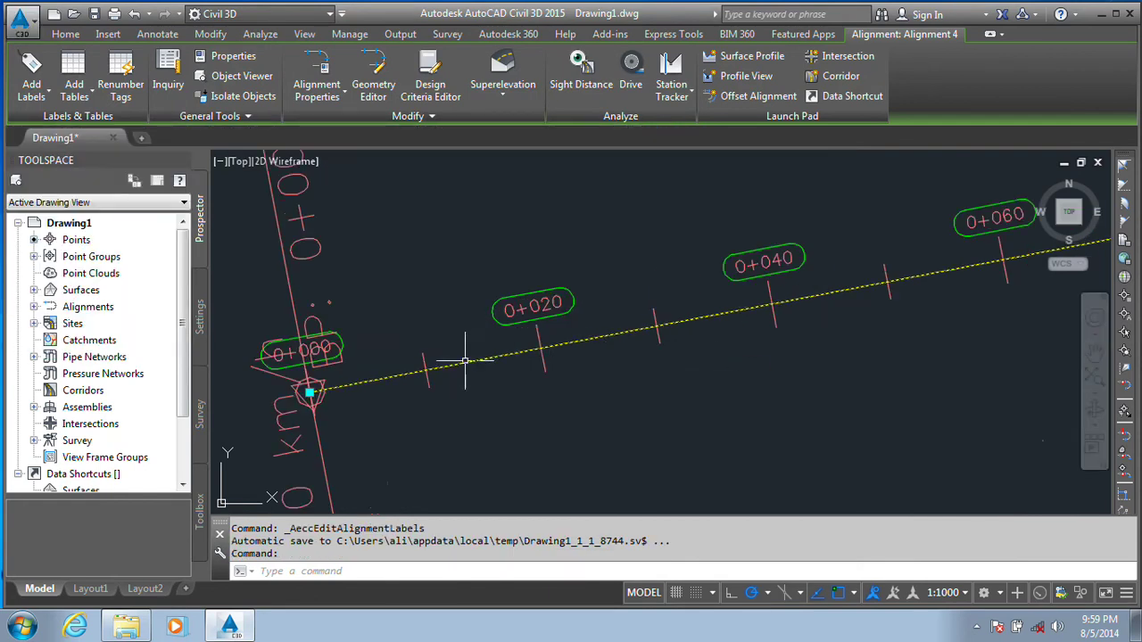
scroll(506, 366, "down", 2)
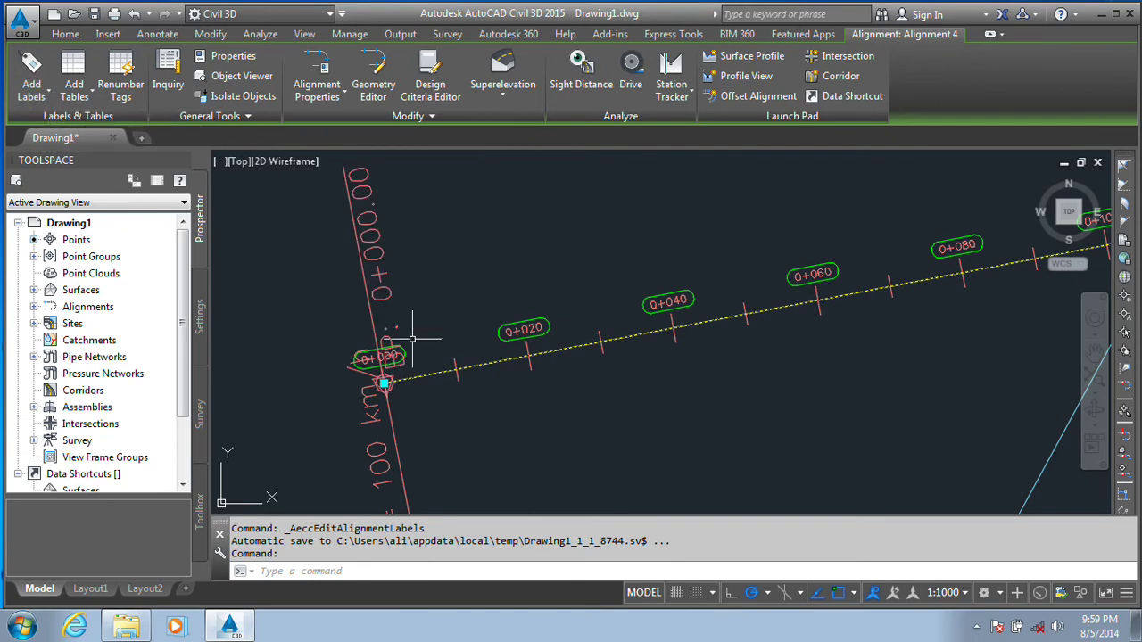
Reopen the alignment's station label settings and set the Major Stations increment to 40 m
left_click(32, 91)
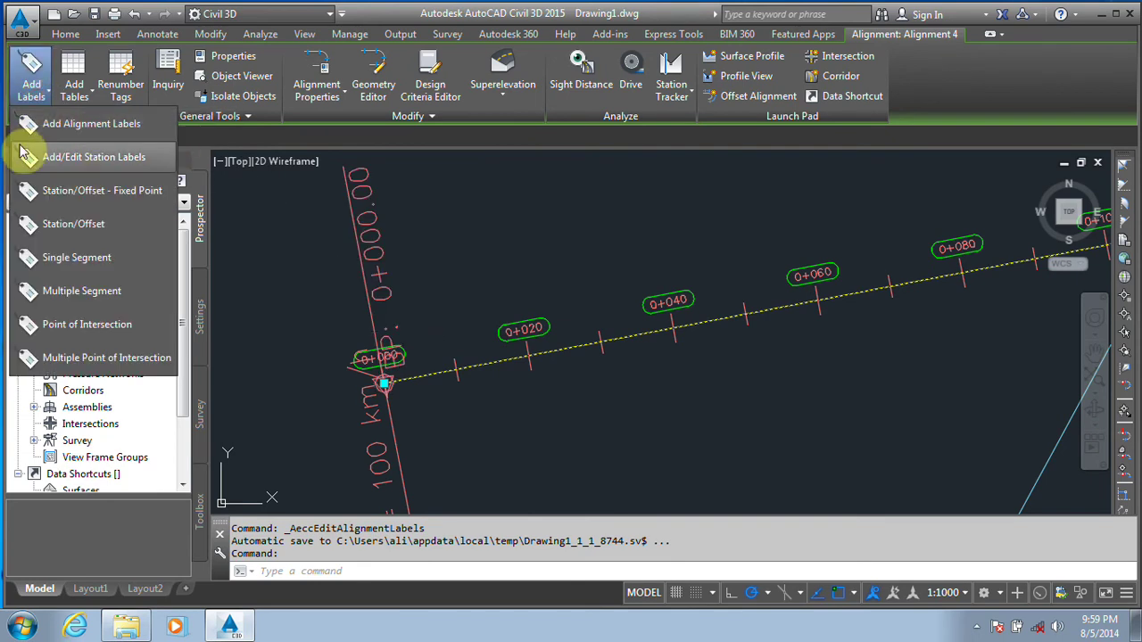
left_click(75, 159)
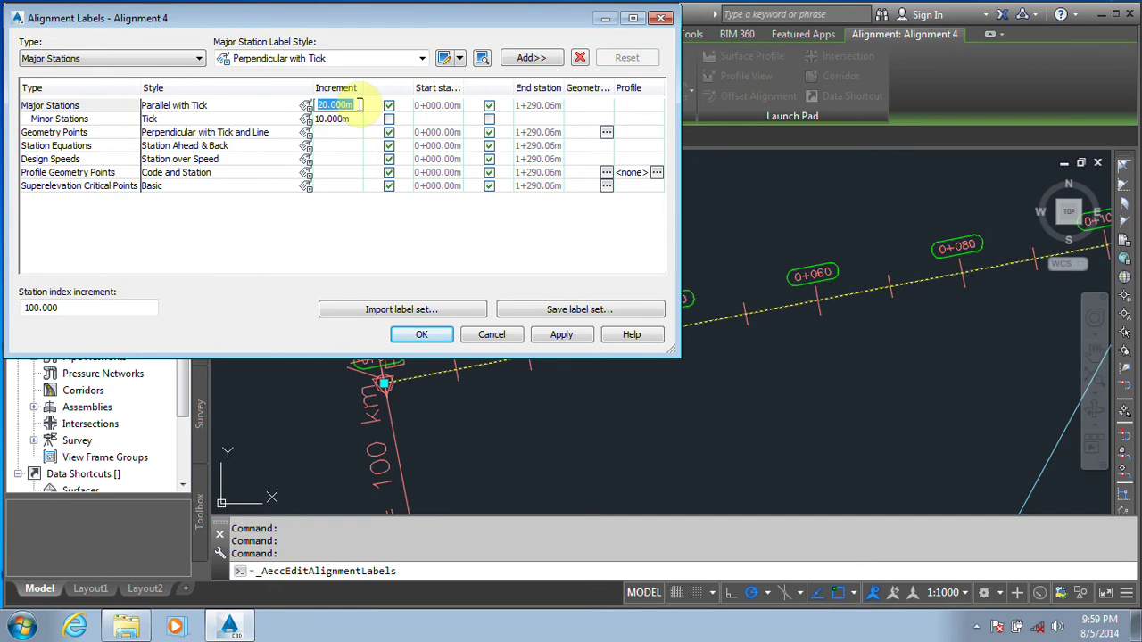
type("4")
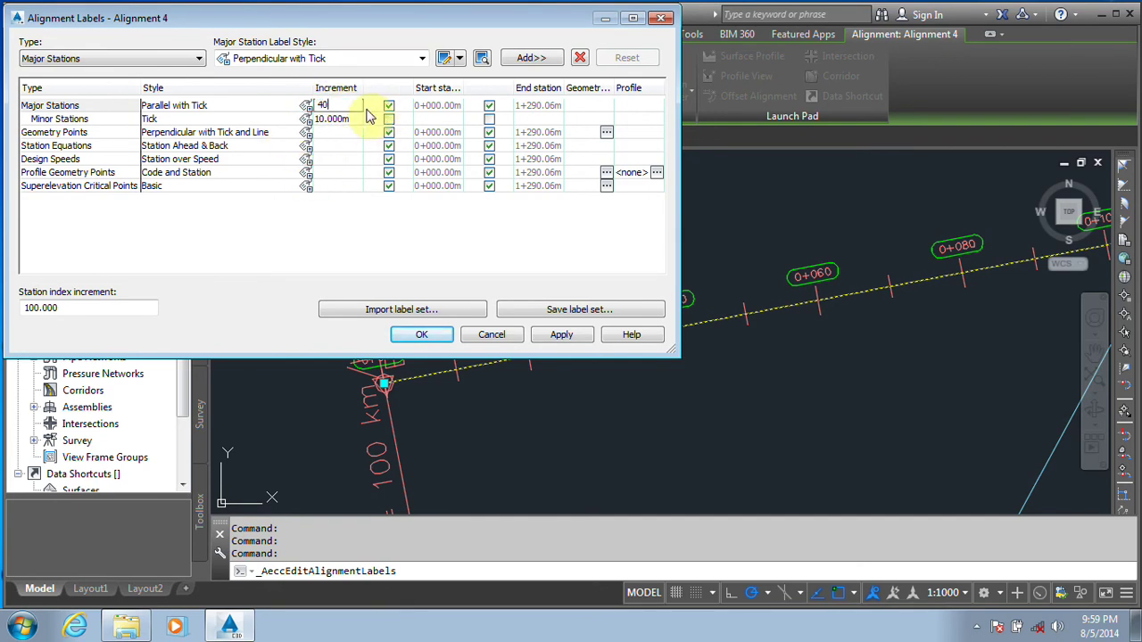
type("0")
left_click(350, 120)
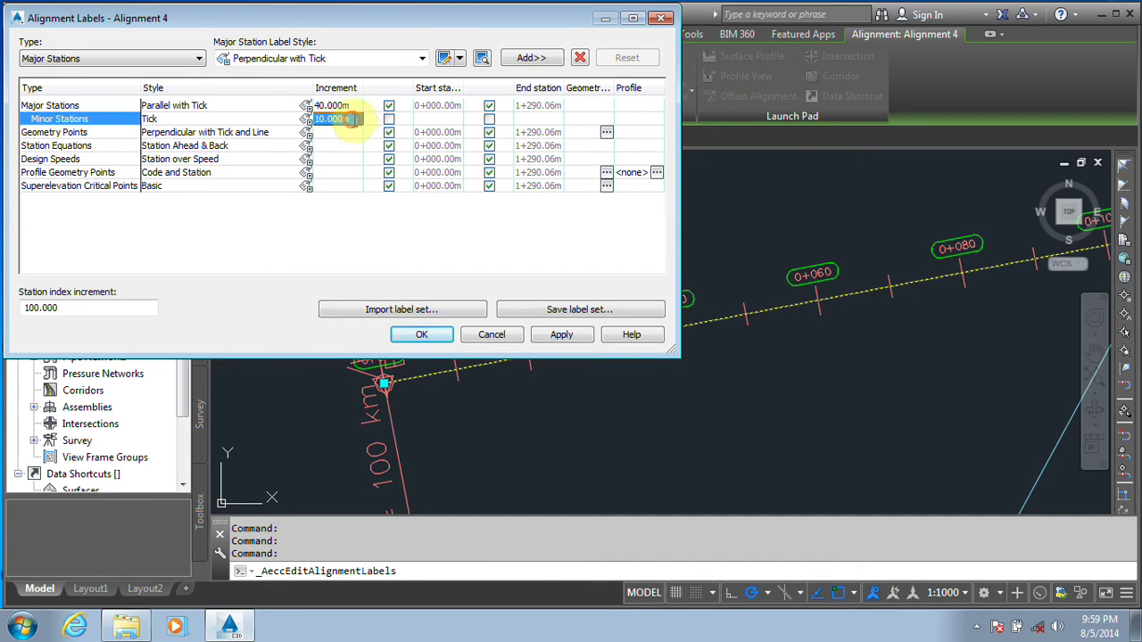
Set the Minor Stations increment to 20 m, apply it and check the label spacing along the alignment
left_click(353, 121)
type("20")
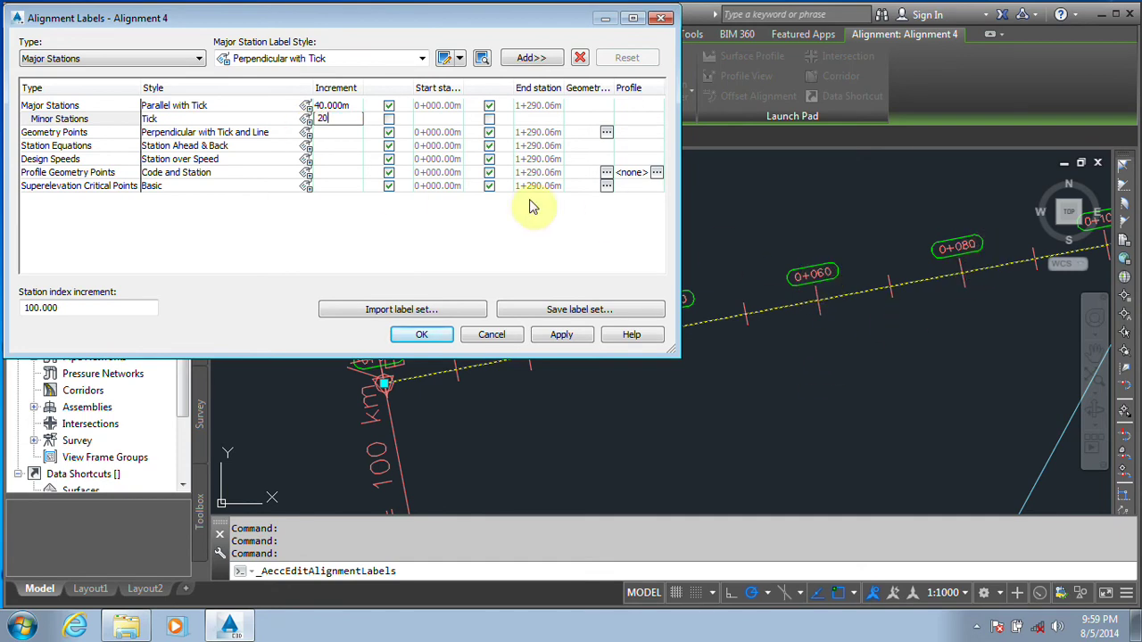
left_click(553, 342)
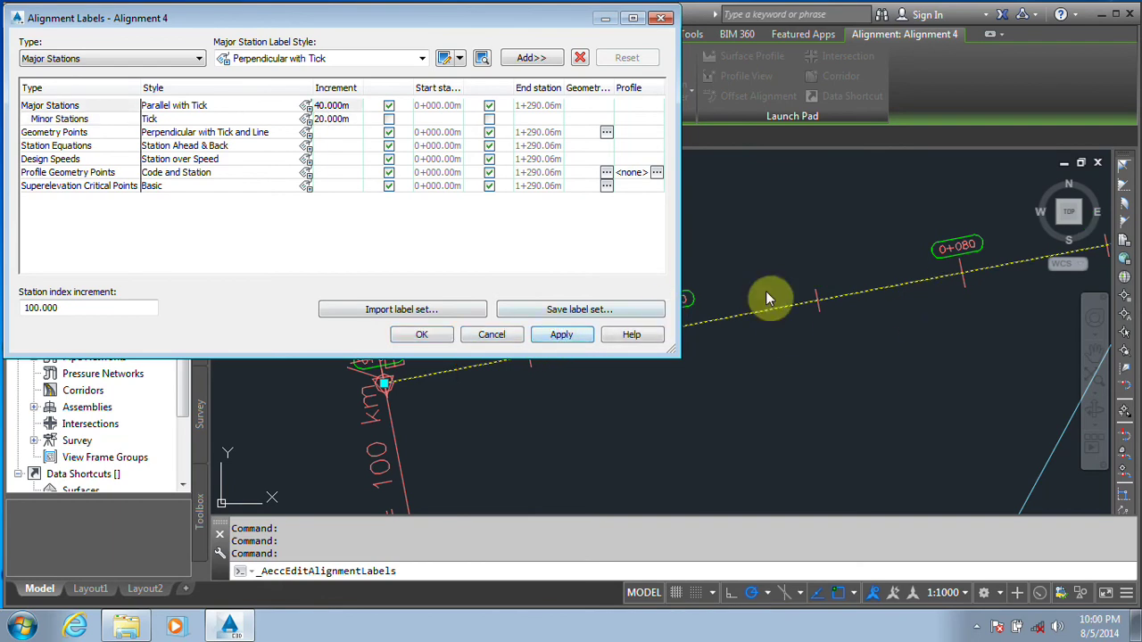
left_click_drag(509, 23, 79, 94)
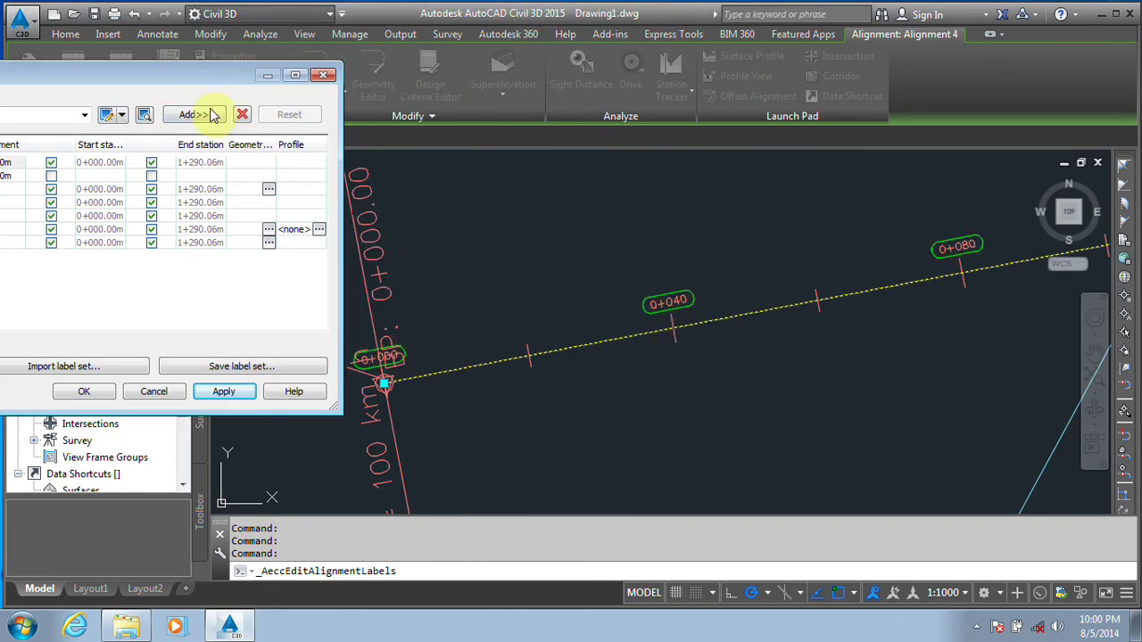
left_click_drag(212, 84, 377, 2)
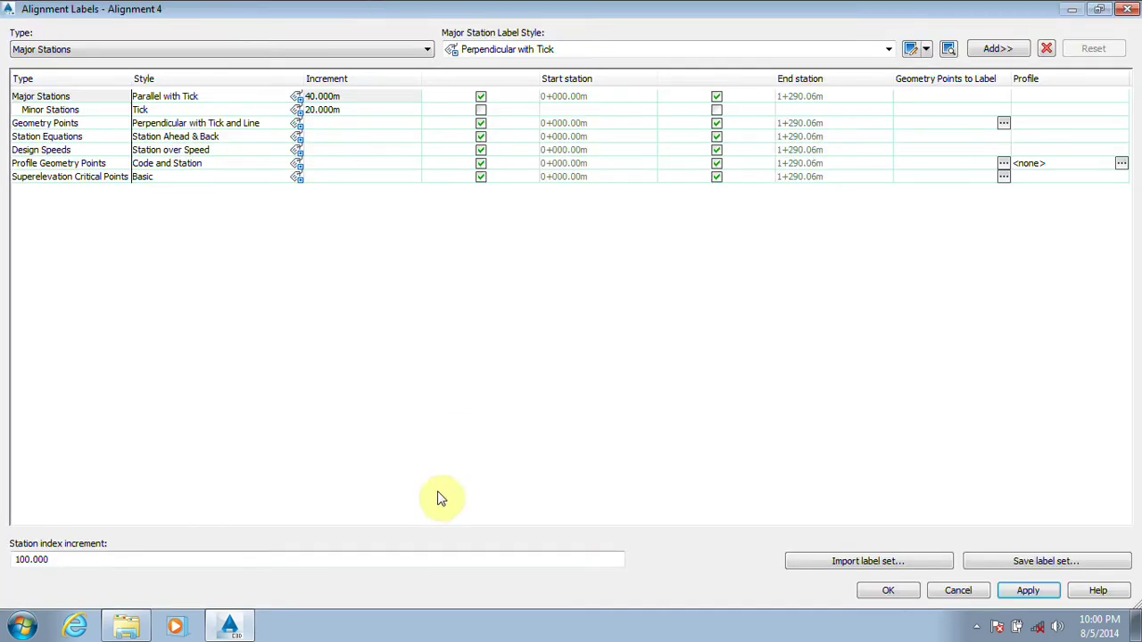
left_click(1103, 9)
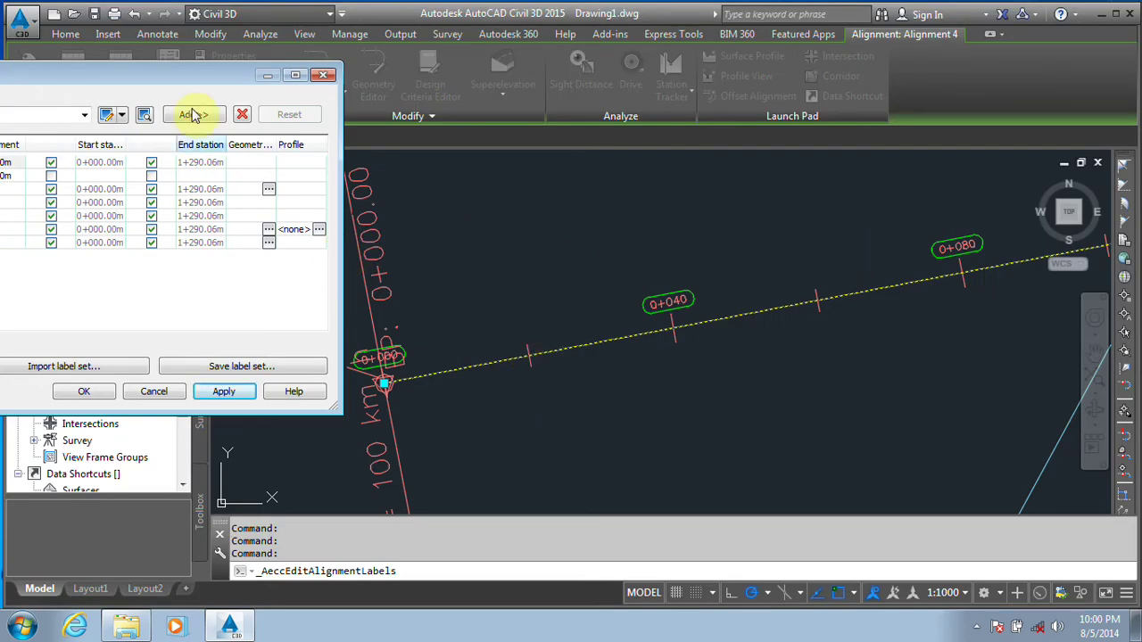
left_click_drag(175, 82, 479, 37)
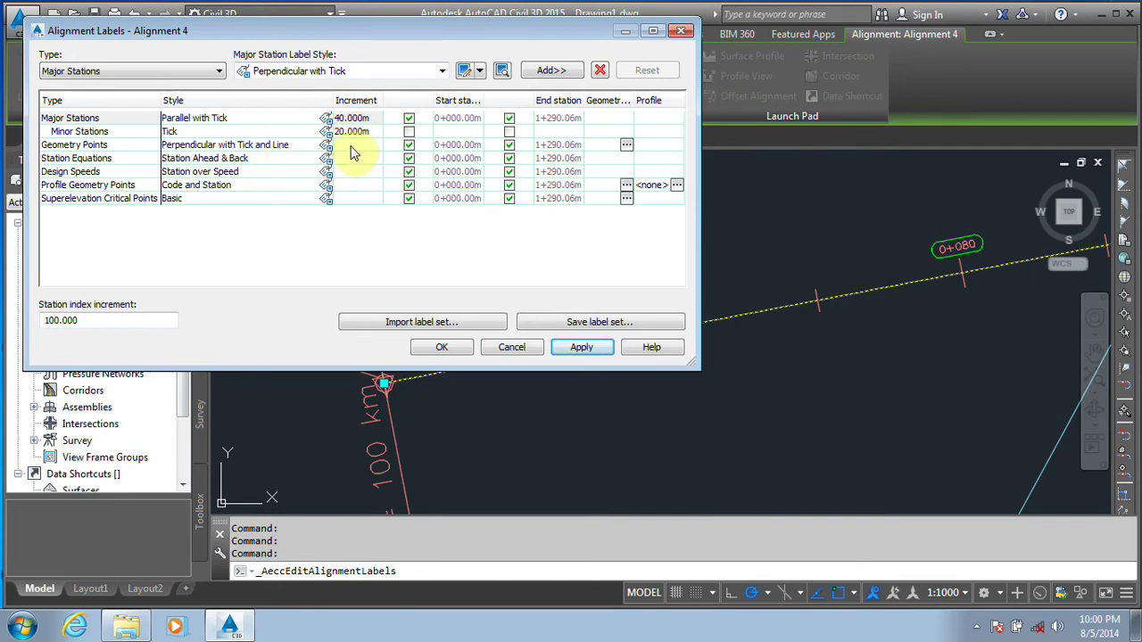
Edit the Minor Stations' Tick label style and set the Tick component's block height to 2 mm
left_click(91, 132)
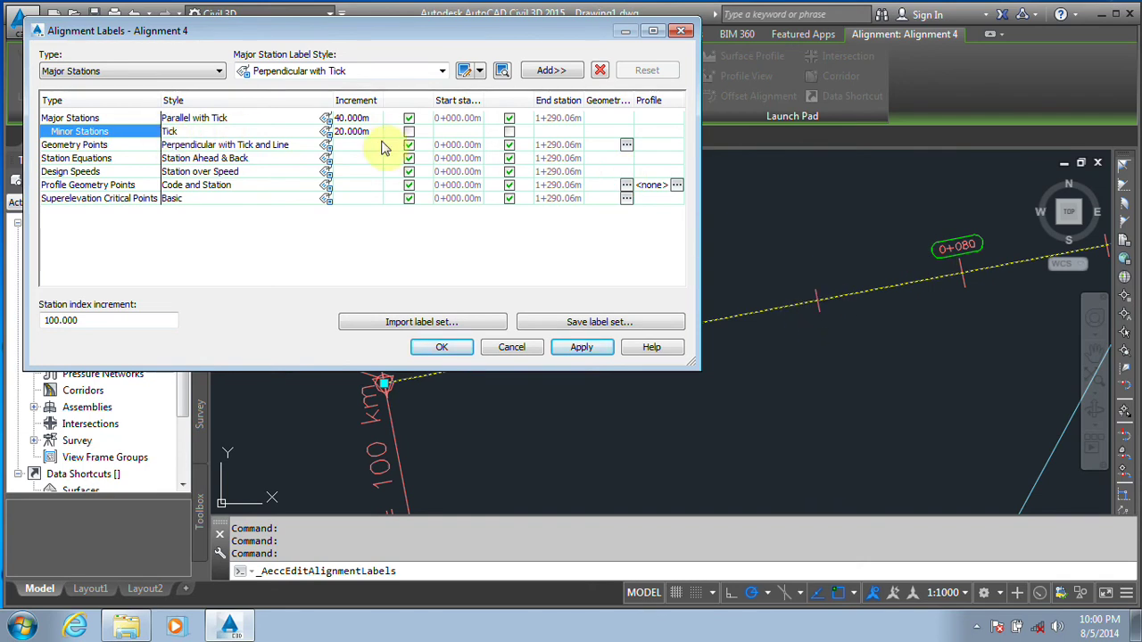
left_click(327, 132)
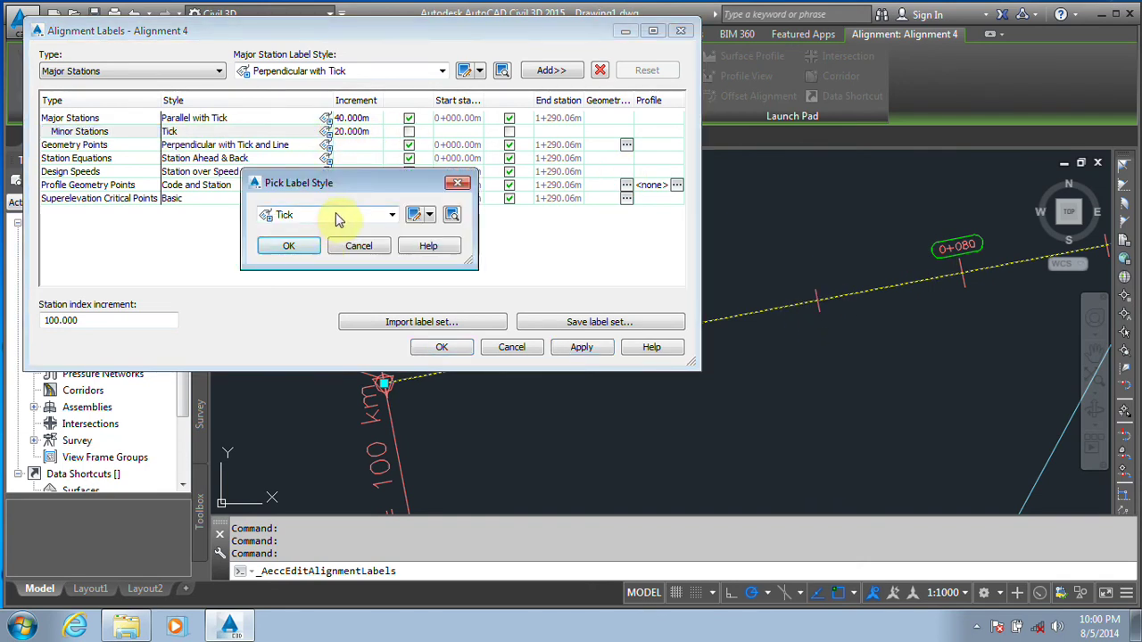
left_click(334, 215)
left_click(331, 214)
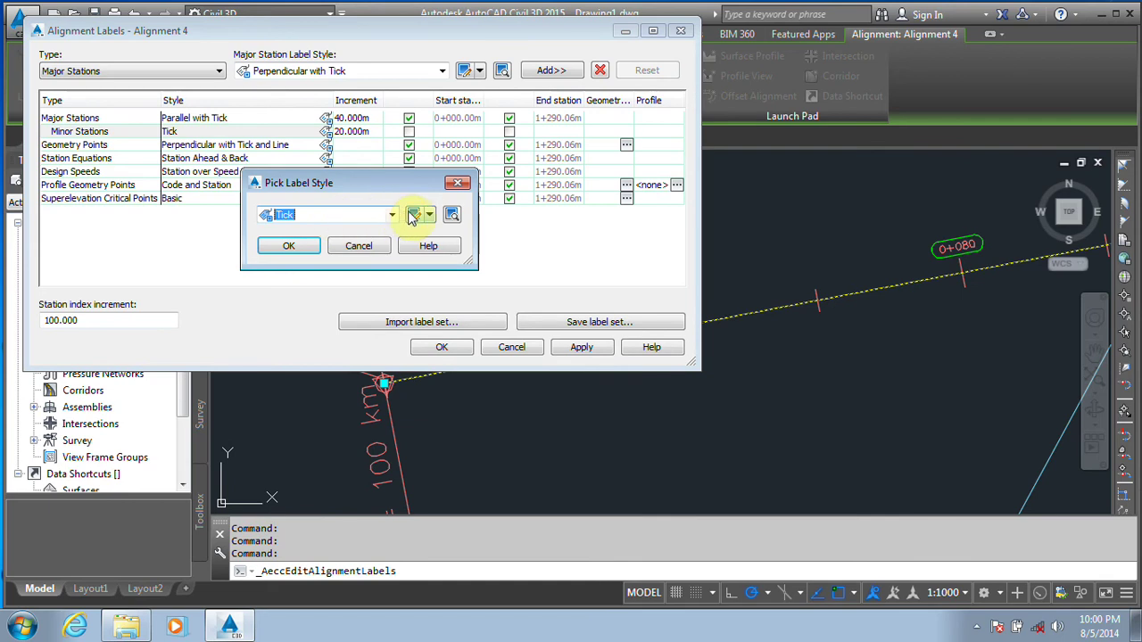
left_click(414, 214)
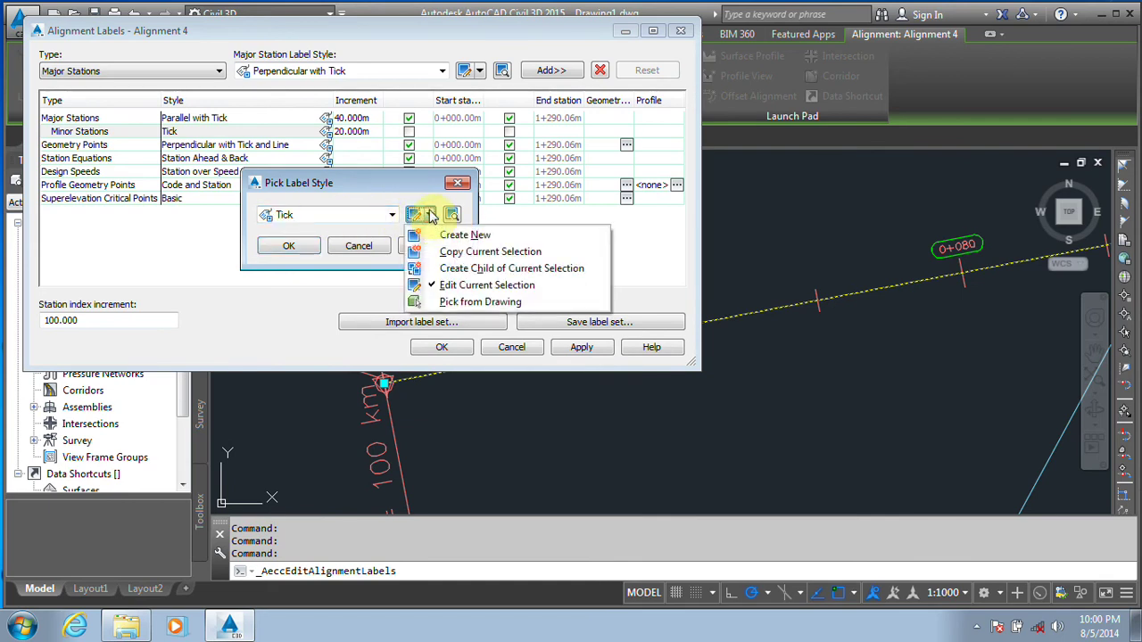
left_click(414, 188)
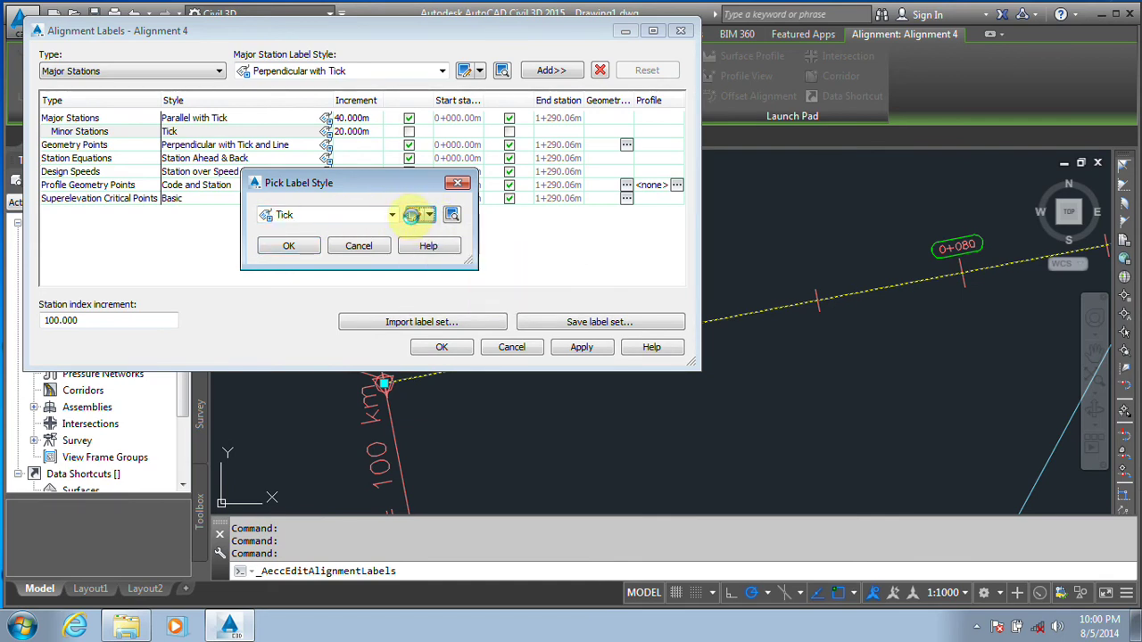
left_click(411, 215)
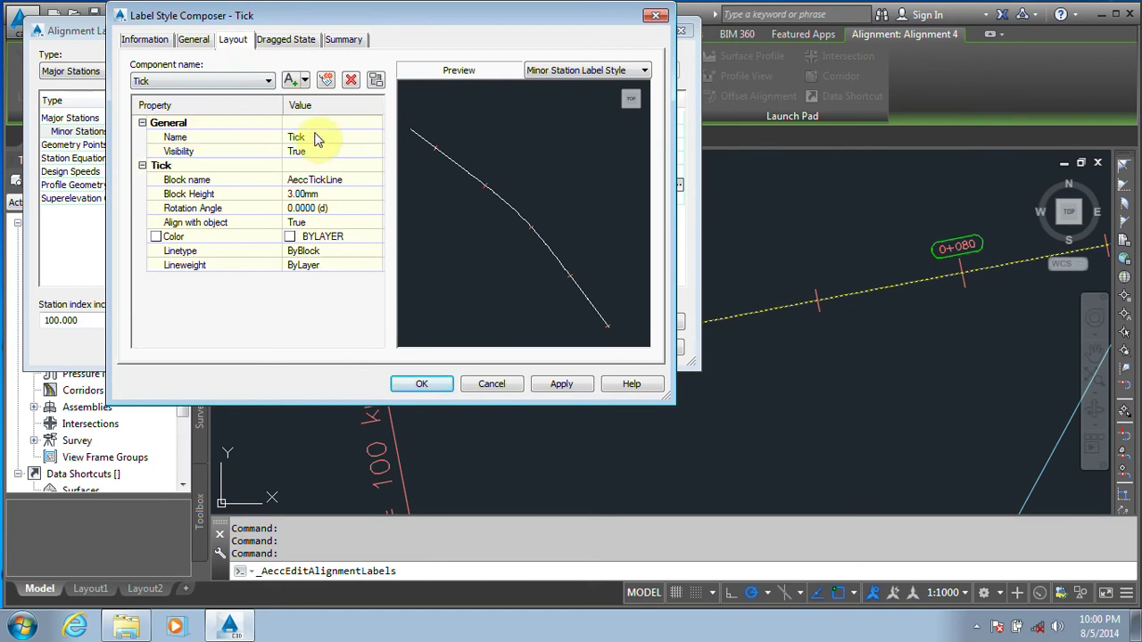
left_click(198, 81)
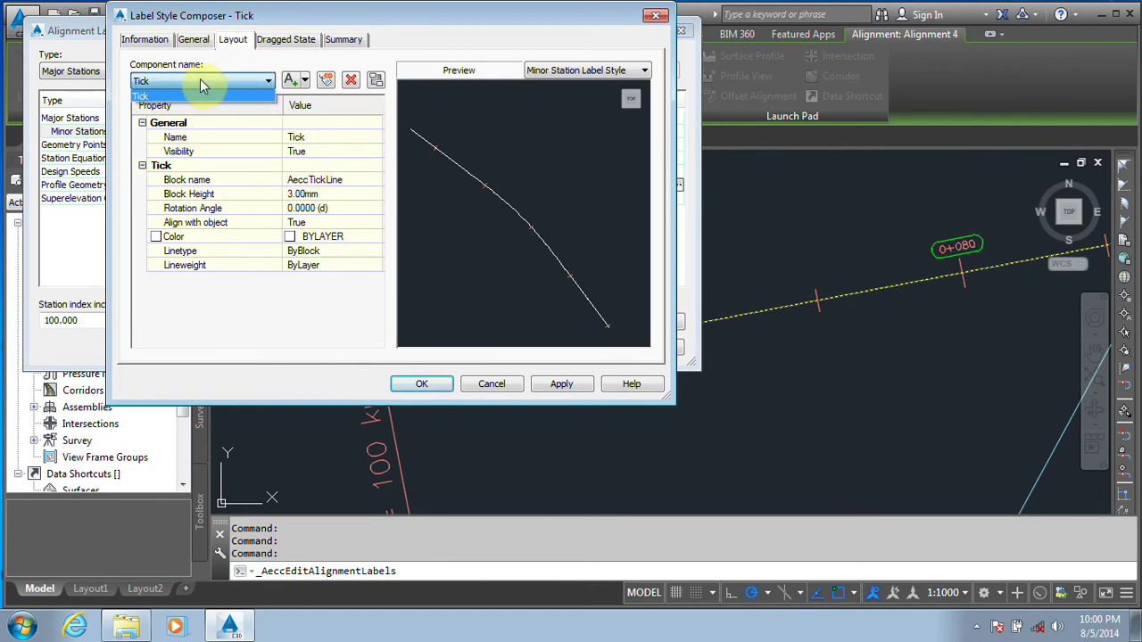
left_click(213, 94)
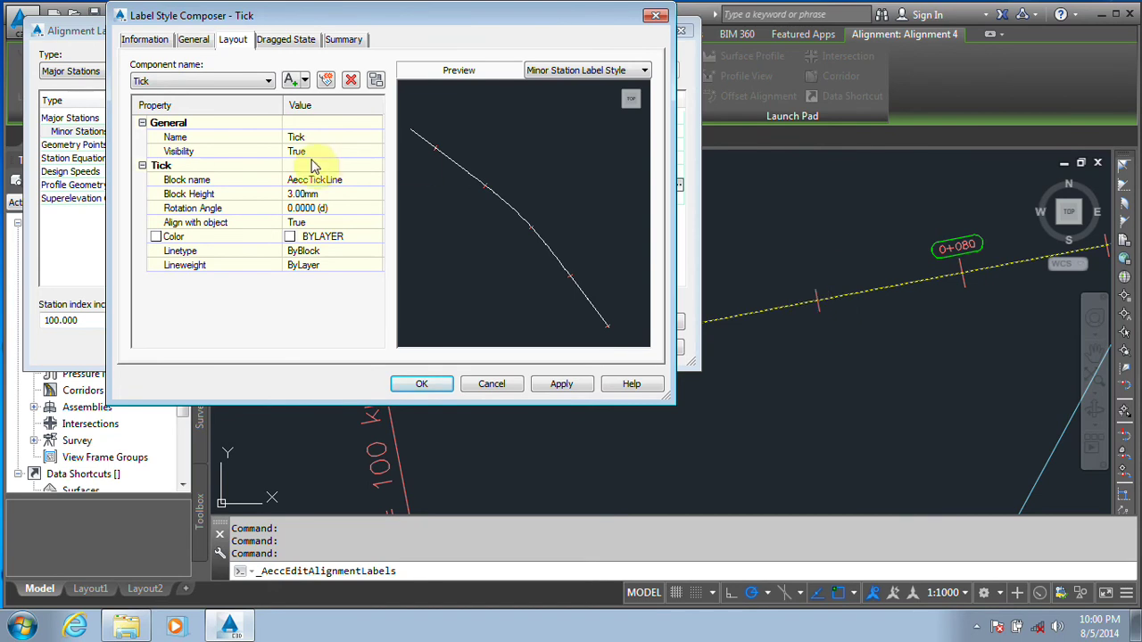
left_click(304, 193)
type("2")
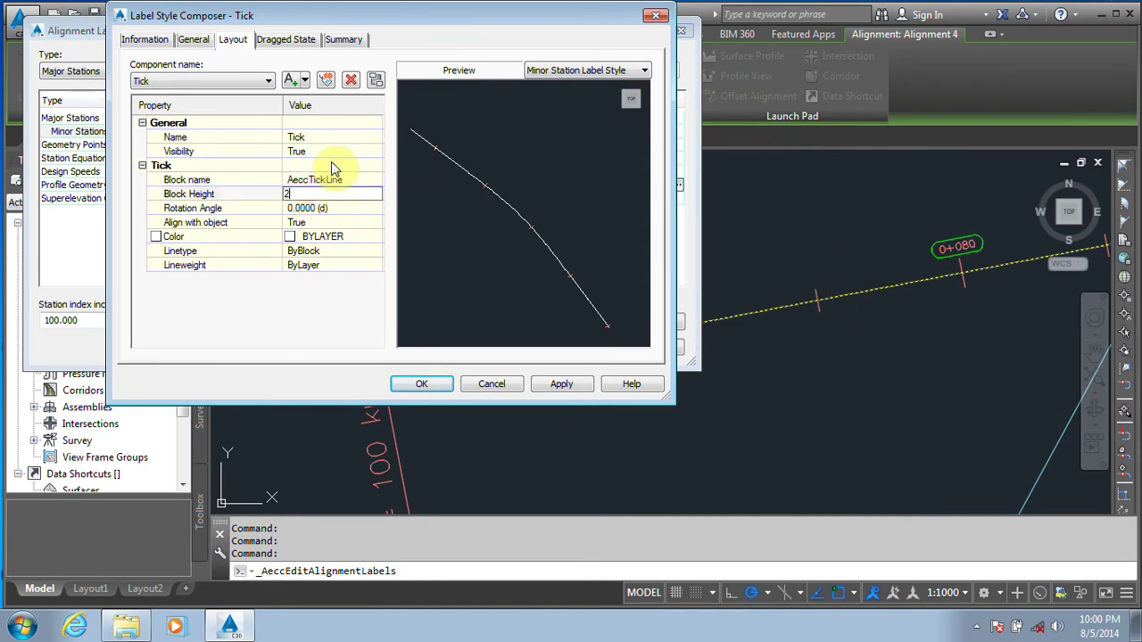
left_click(332, 166)
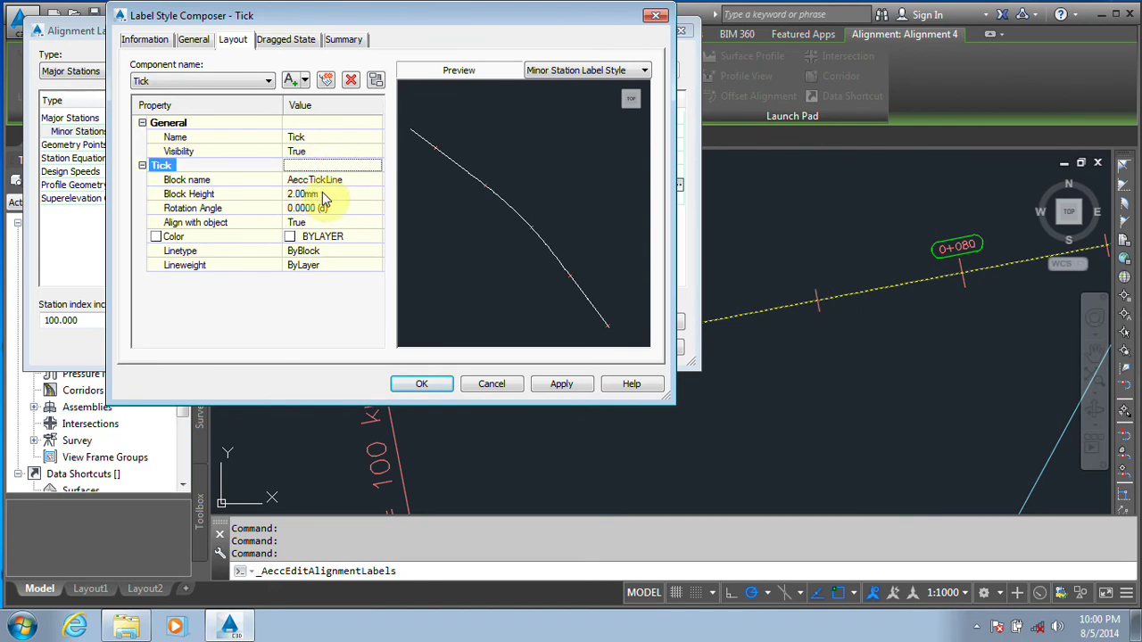
Add a text component named ms to the Minor Stations' Tick label style
left_click(230, 81)
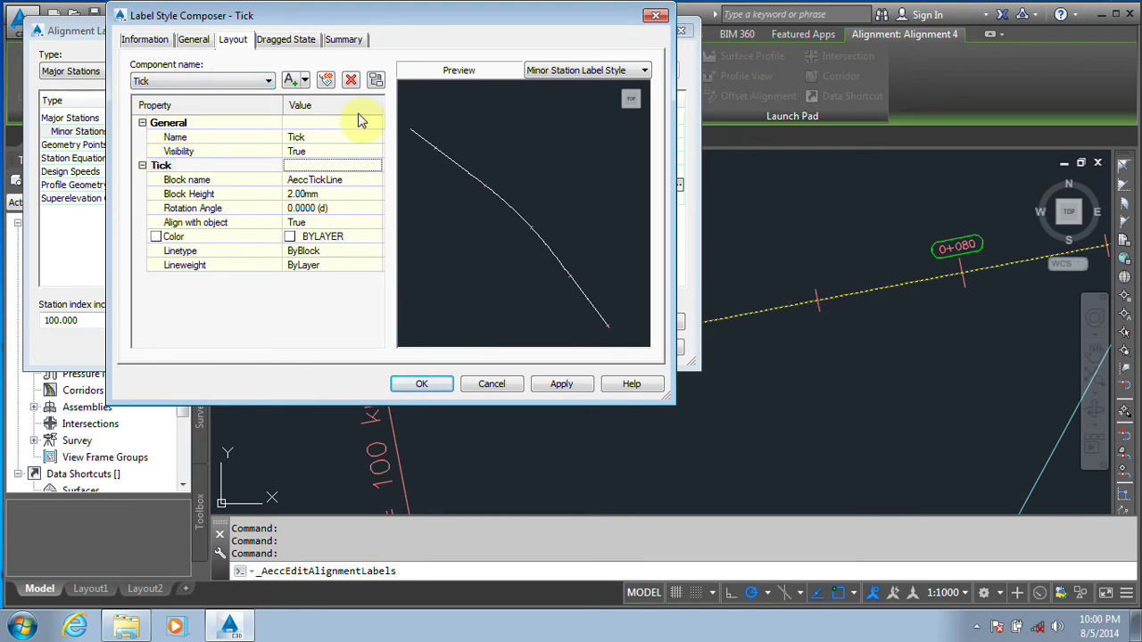
left_click(292, 81)
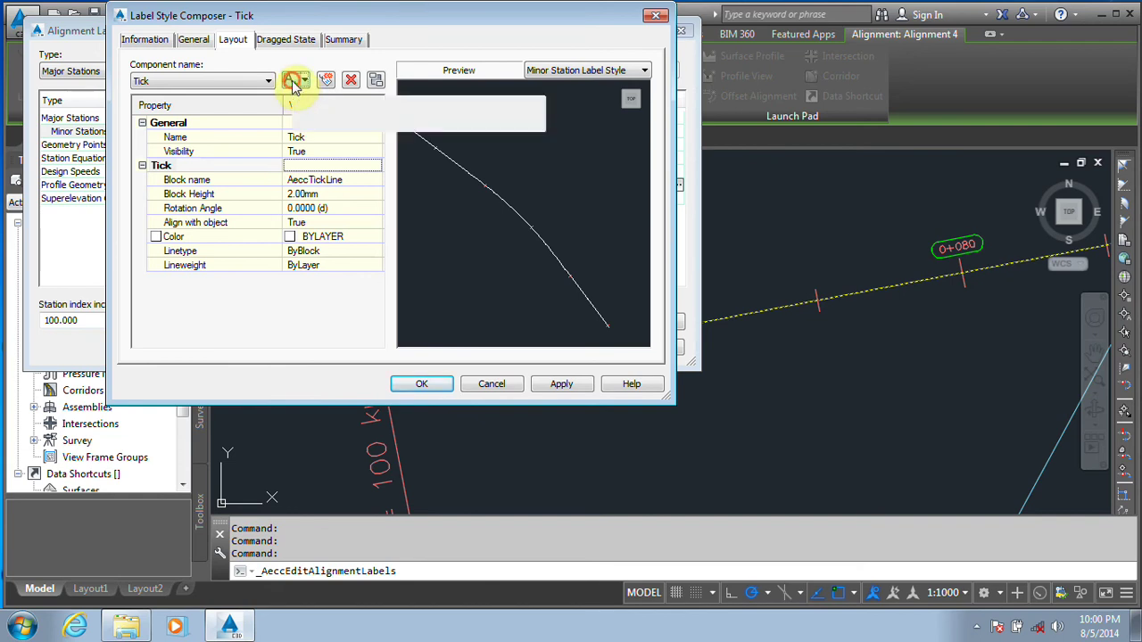
left_click(323, 136)
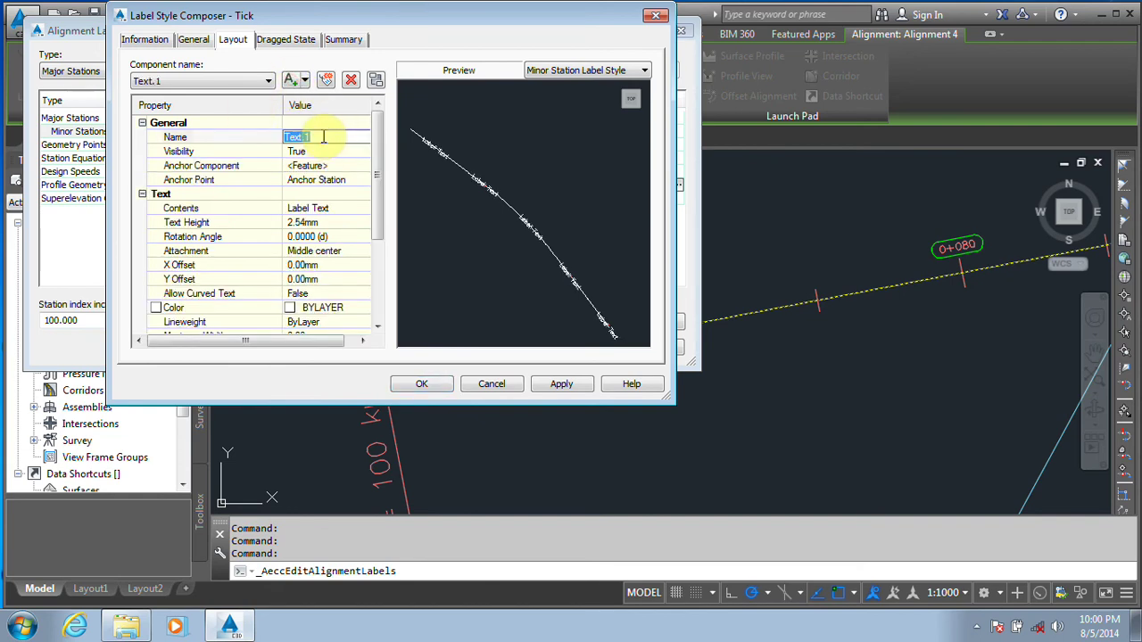
type("ms")
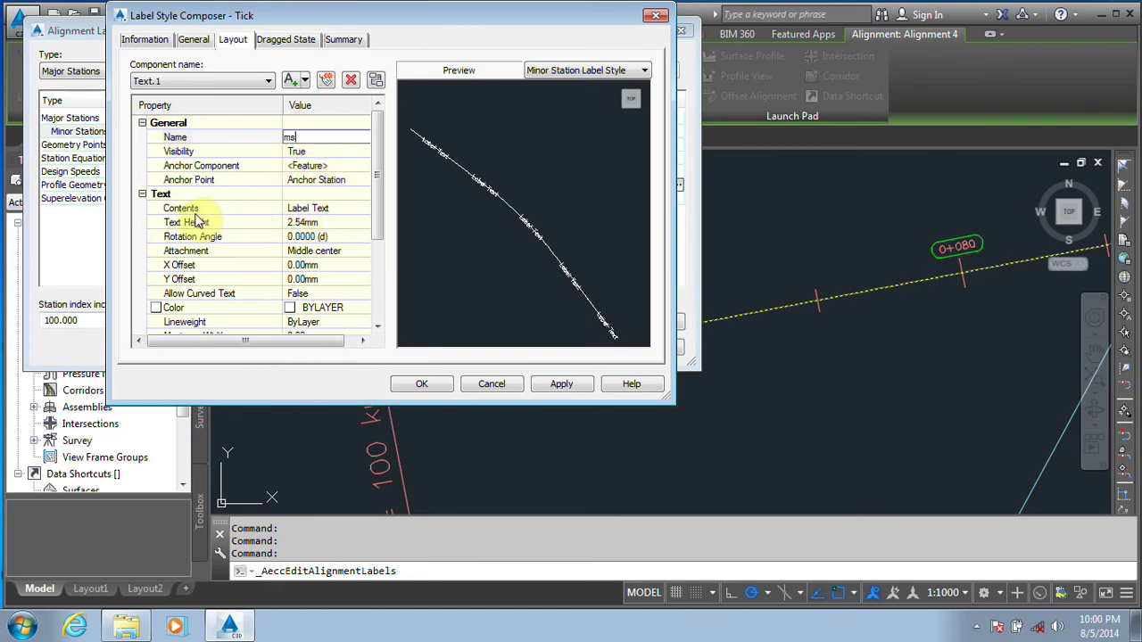
Replace the default contents of the ms text component with the Station Value property
left_click(355, 210)
left_click(362, 210)
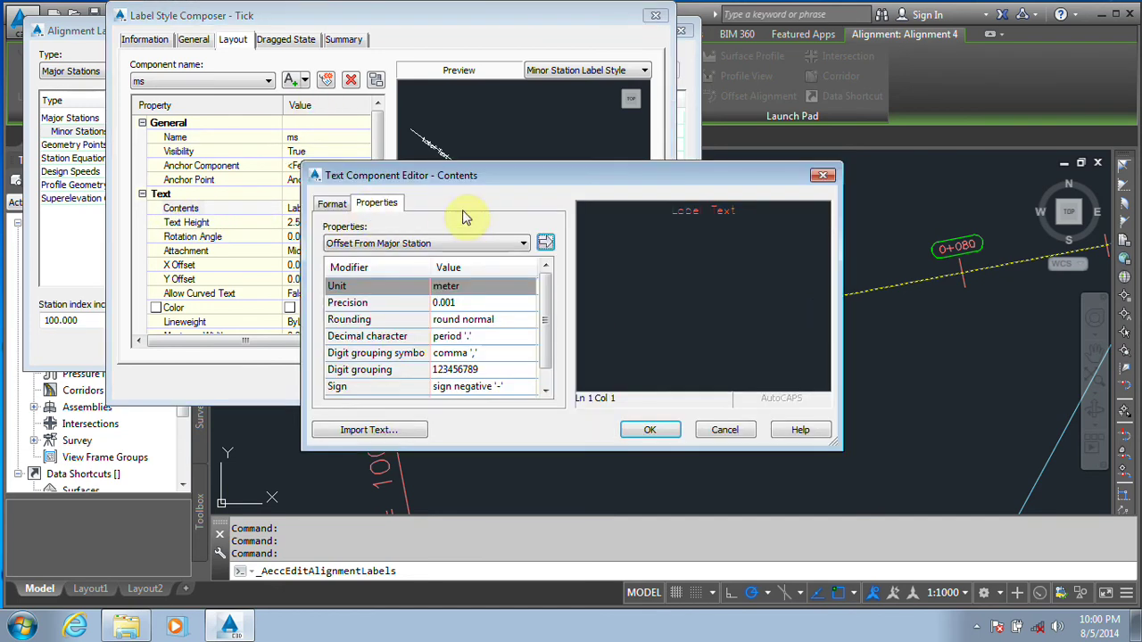
left_click(463, 245)
left_click(383, 272)
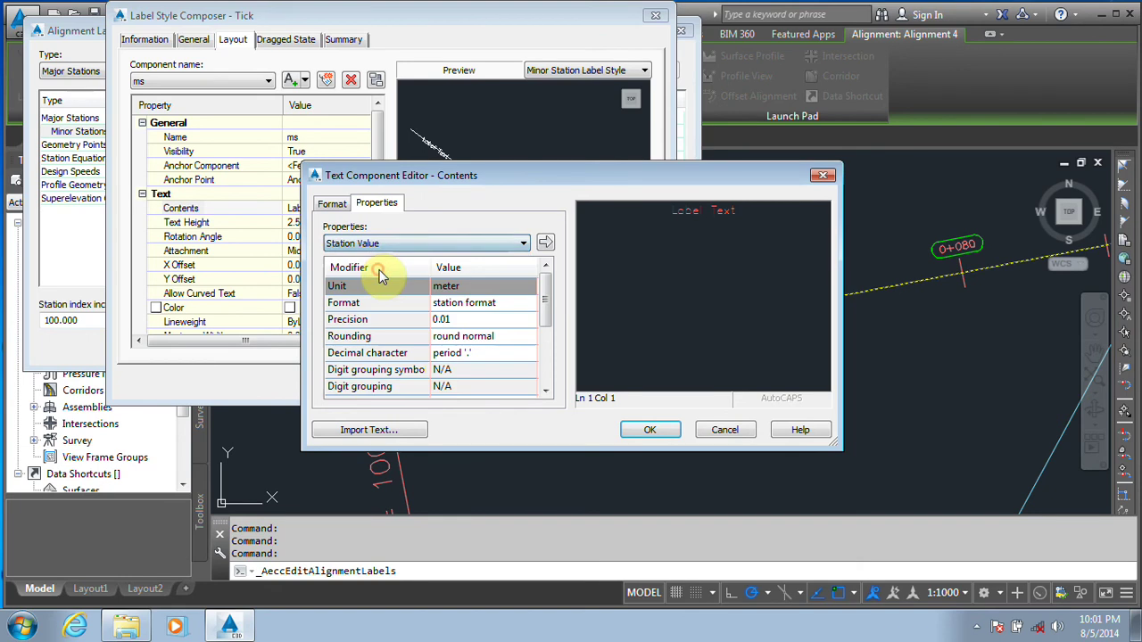
left_click_drag(719, 212, 649, 211)
key("Delete")
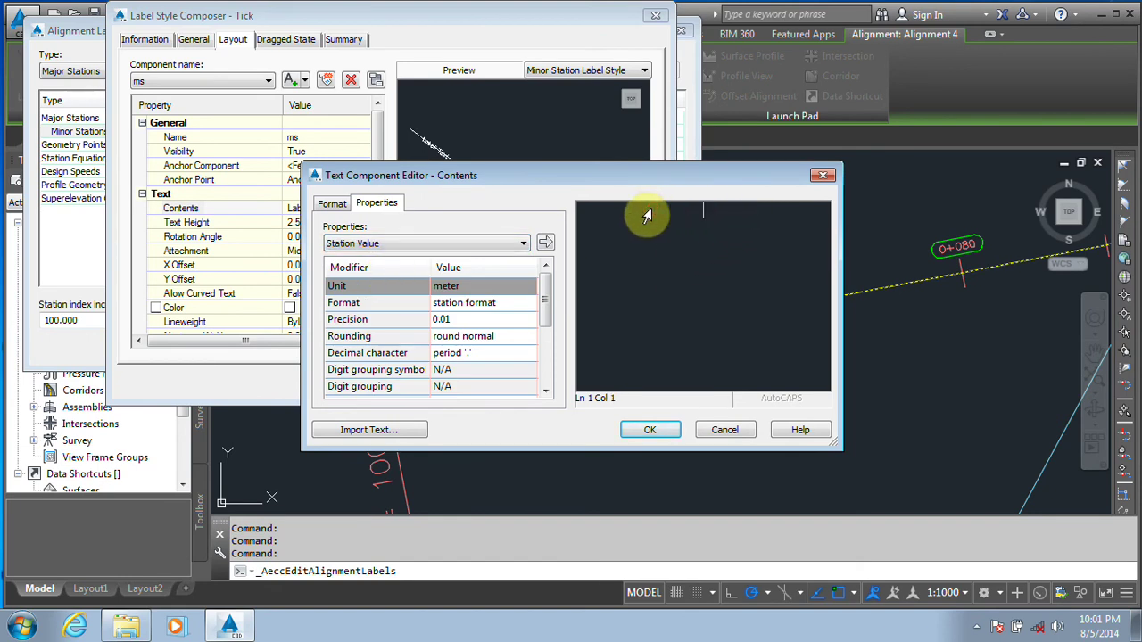
left_click(545, 242)
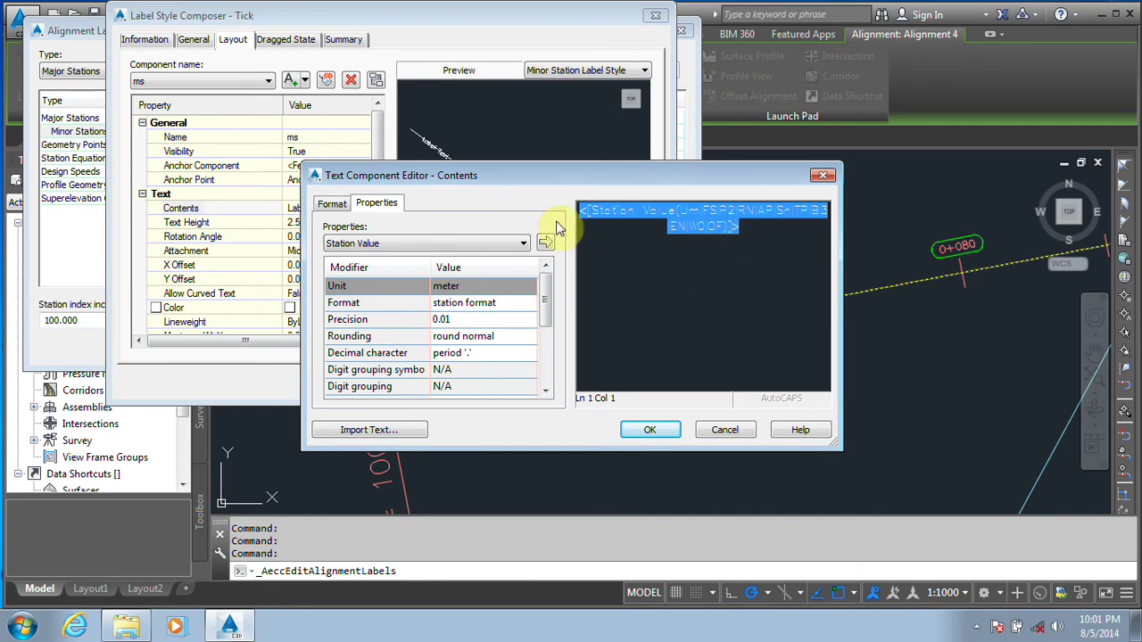
Set the font of the ms component's station value text to Times New Roman and accept the contents
left_click(347, 204)
left_click(354, 310)
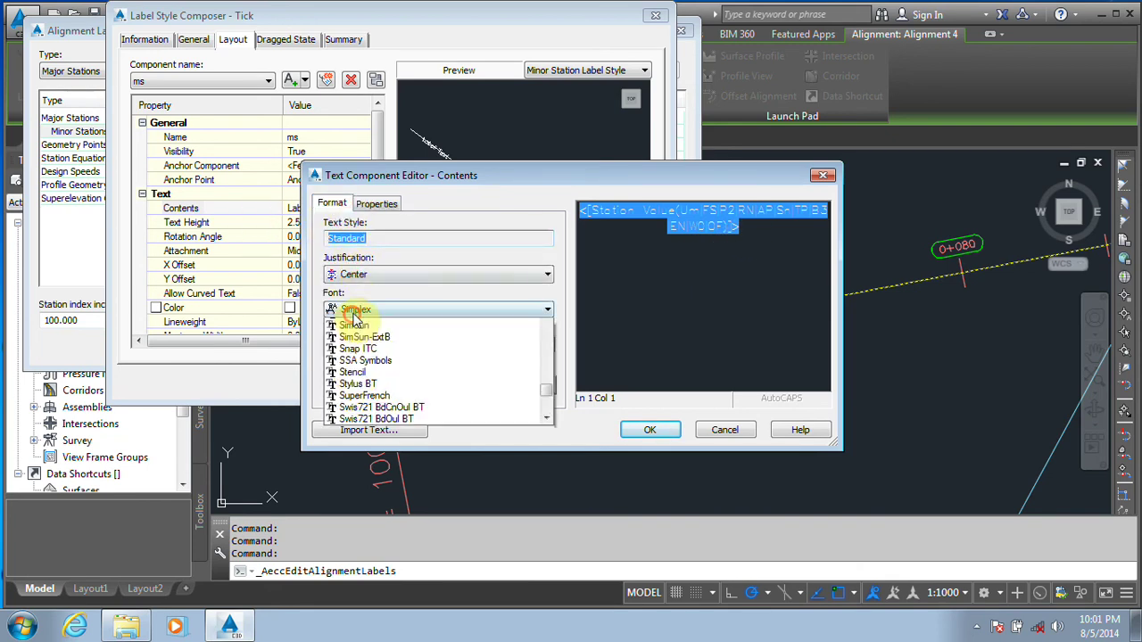
scroll(370, 384, "down", 5)
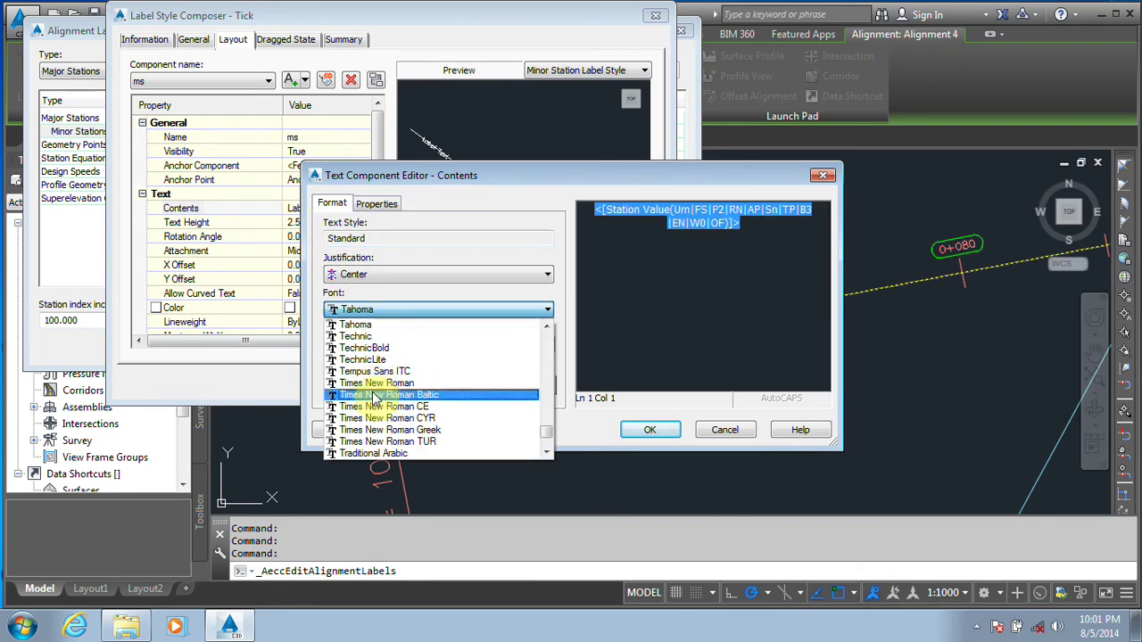
left_click(375, 396)
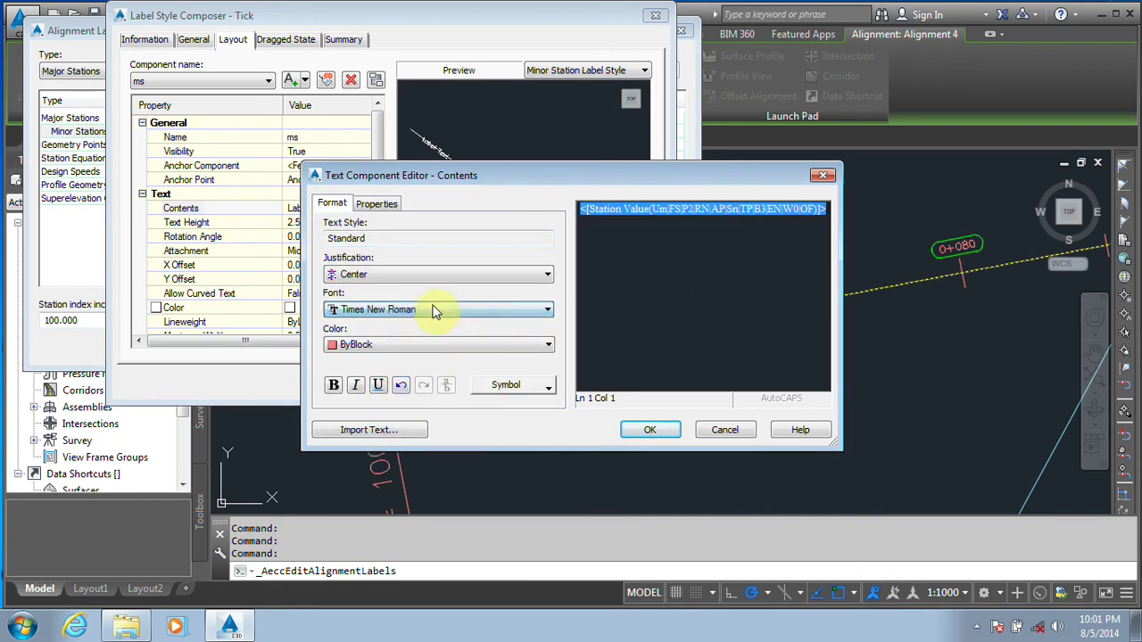
left_click(637, 432)
Accept the edited Tick label style, apply it to the alignment and inspect the minor station labels in the drawing
left_click(420, 383)
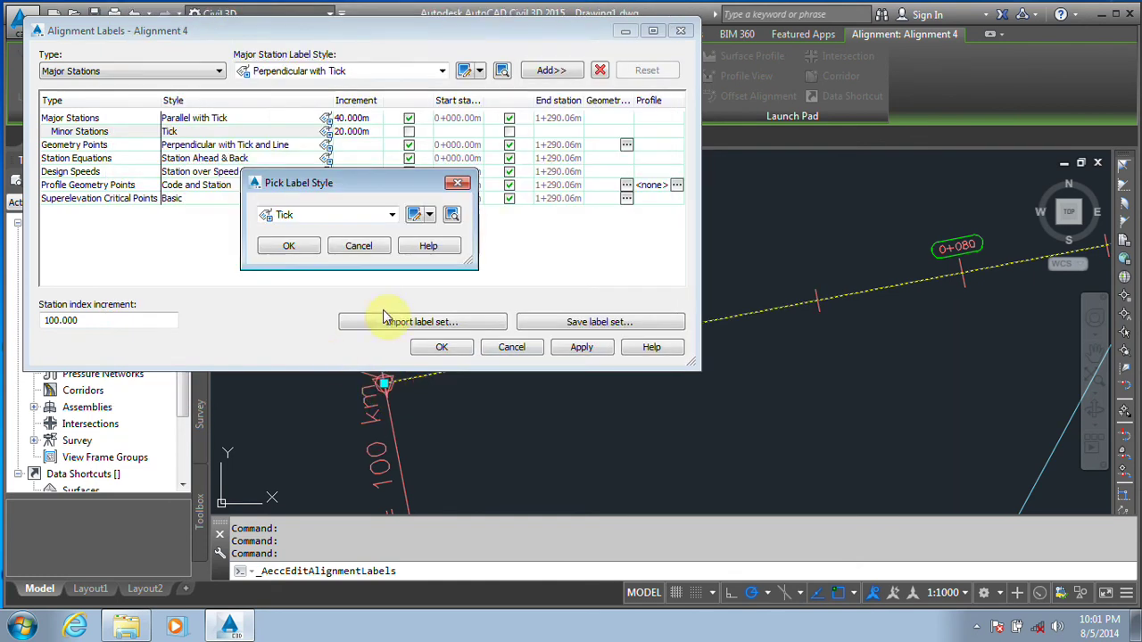
left_click(308, 246)
left_click(442, 347)
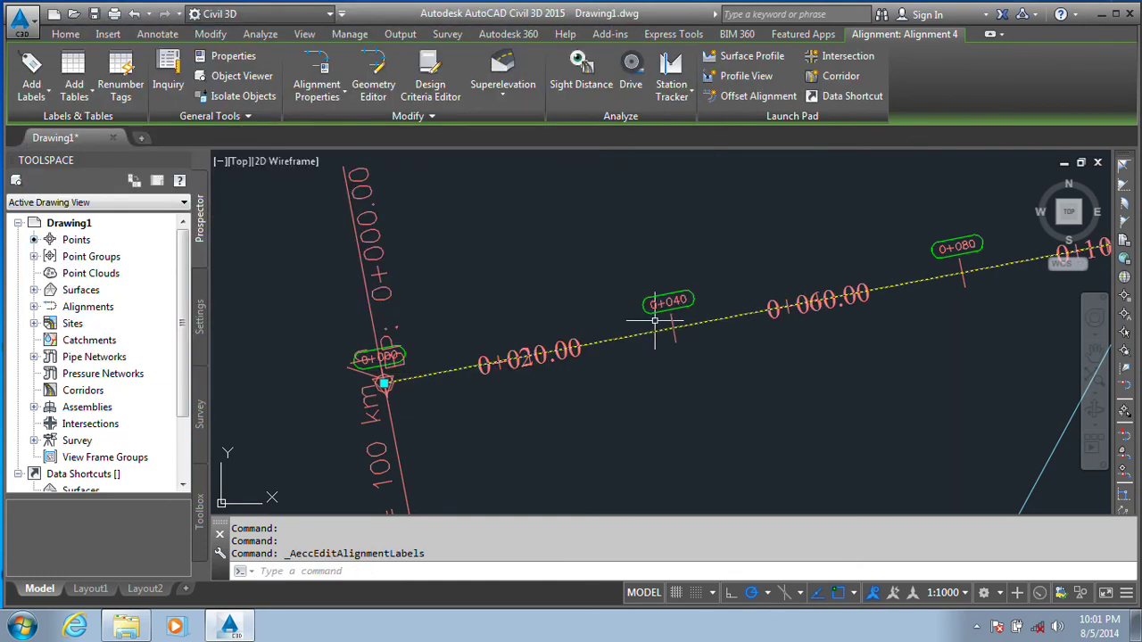
scroll(705, 343, "up", 2)
scroll(479, 375, "down", 1)
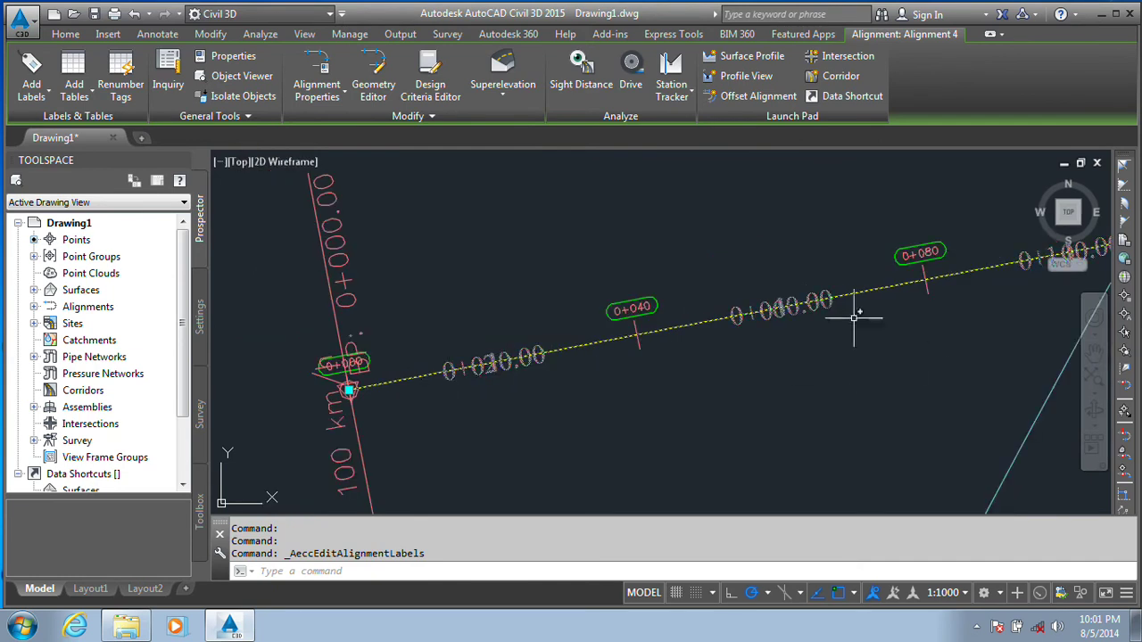
scroll(815, 288, "up", 2)
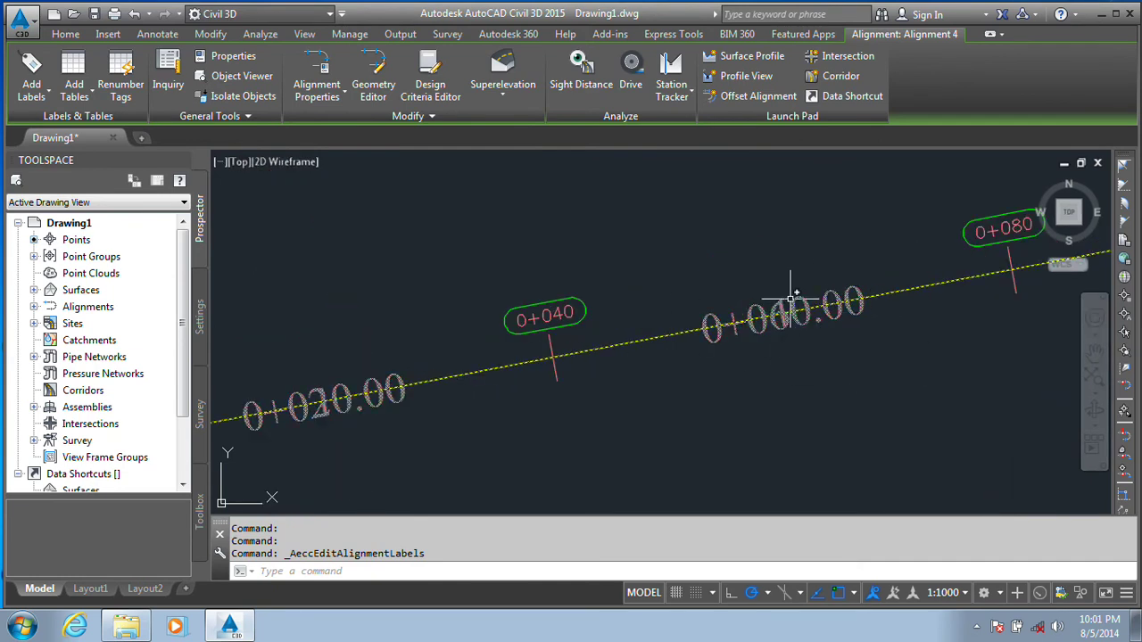
scroll(778, 325, "down", 1)
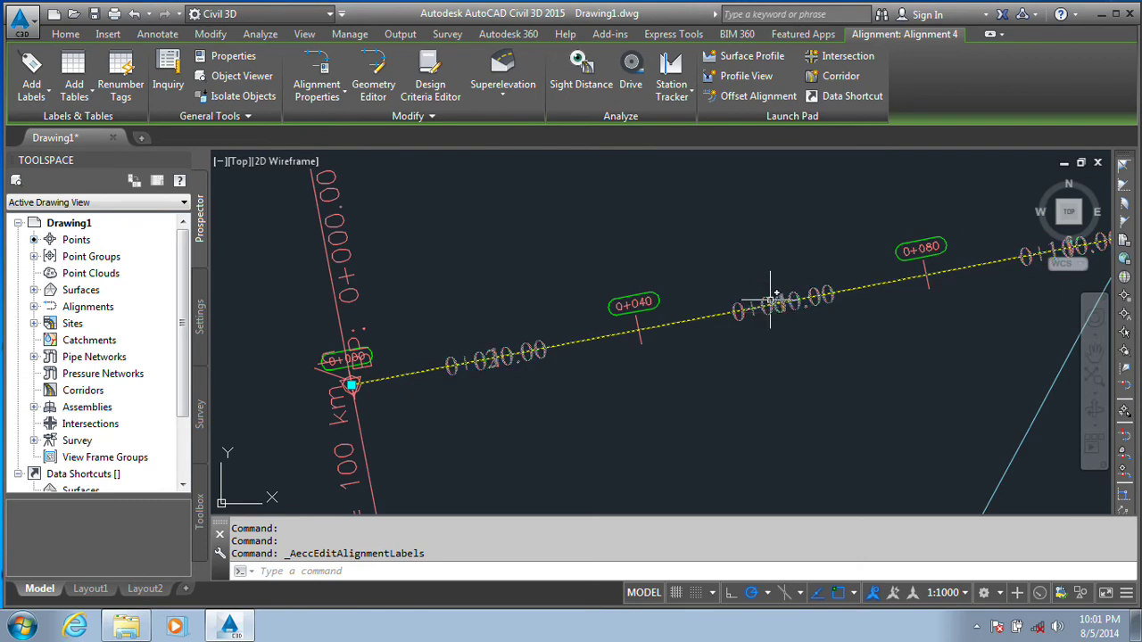
In the Minor Stations' Tick label style, set the ms component's text height to 1.00 mm and its Y offset to 2.5 mm
left_click(32, 89)
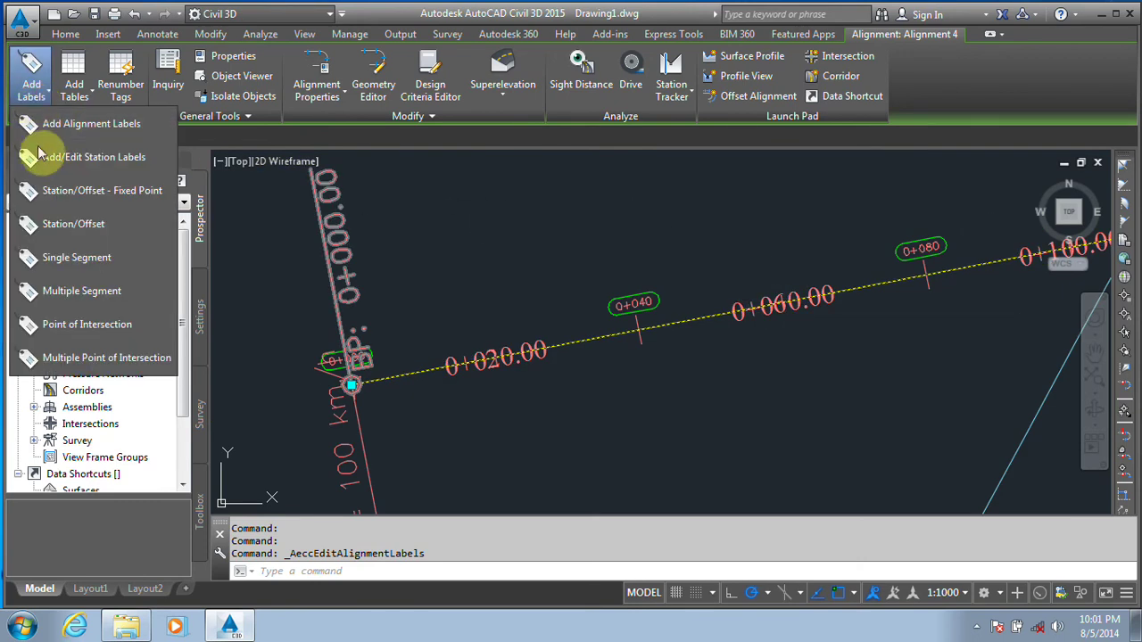
left_click(62, 160)
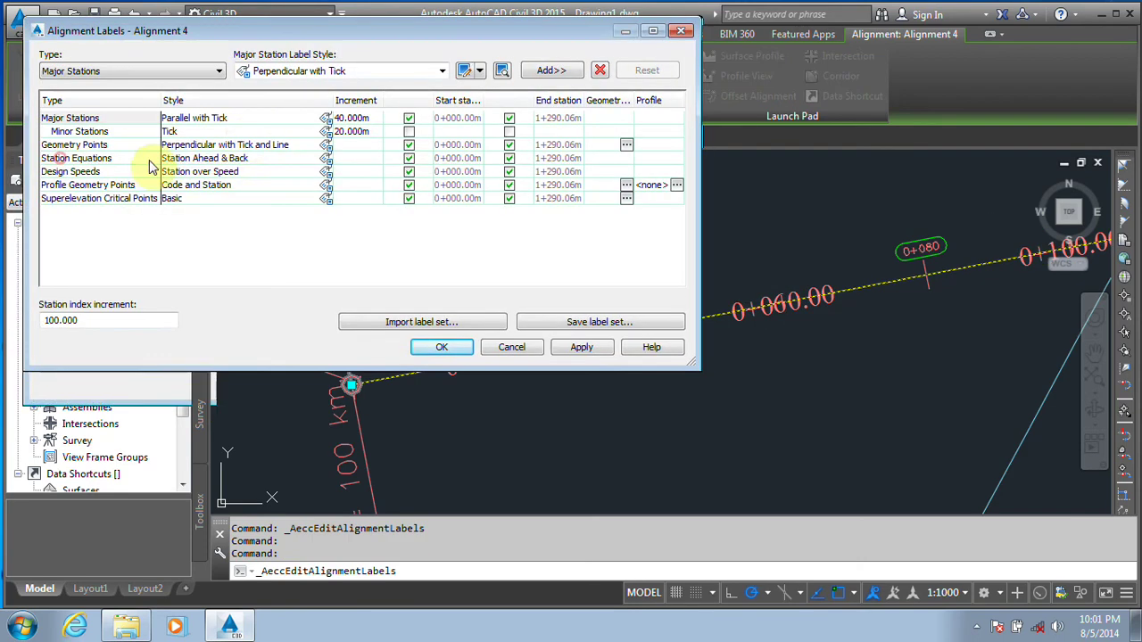
left_click(90, 131)
left_click(326, 131)
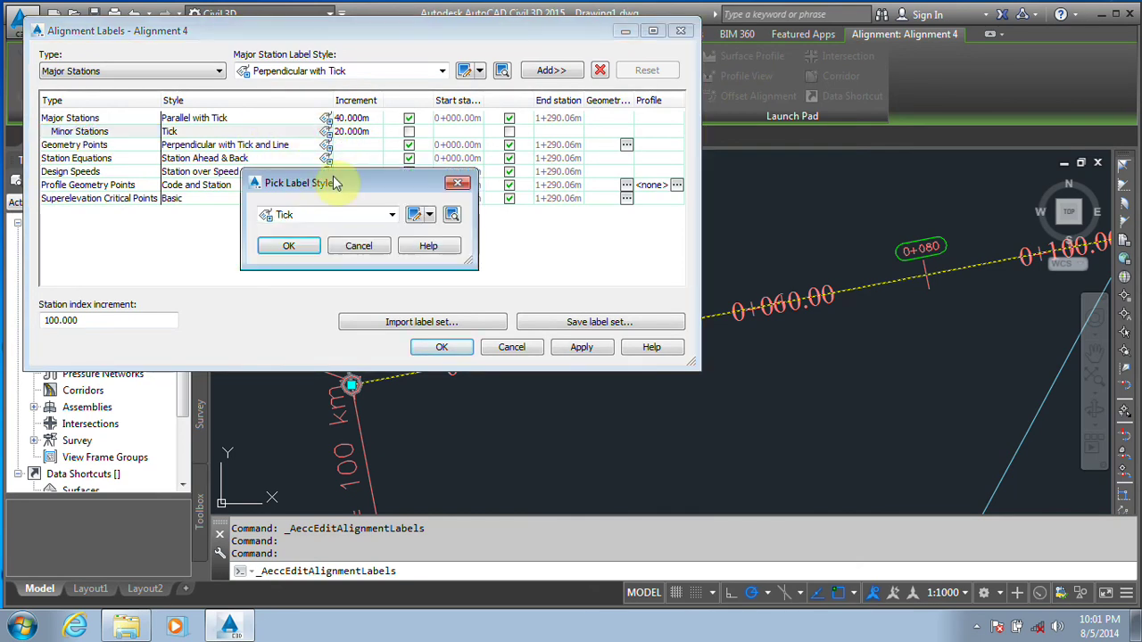
left_click(415, 214)
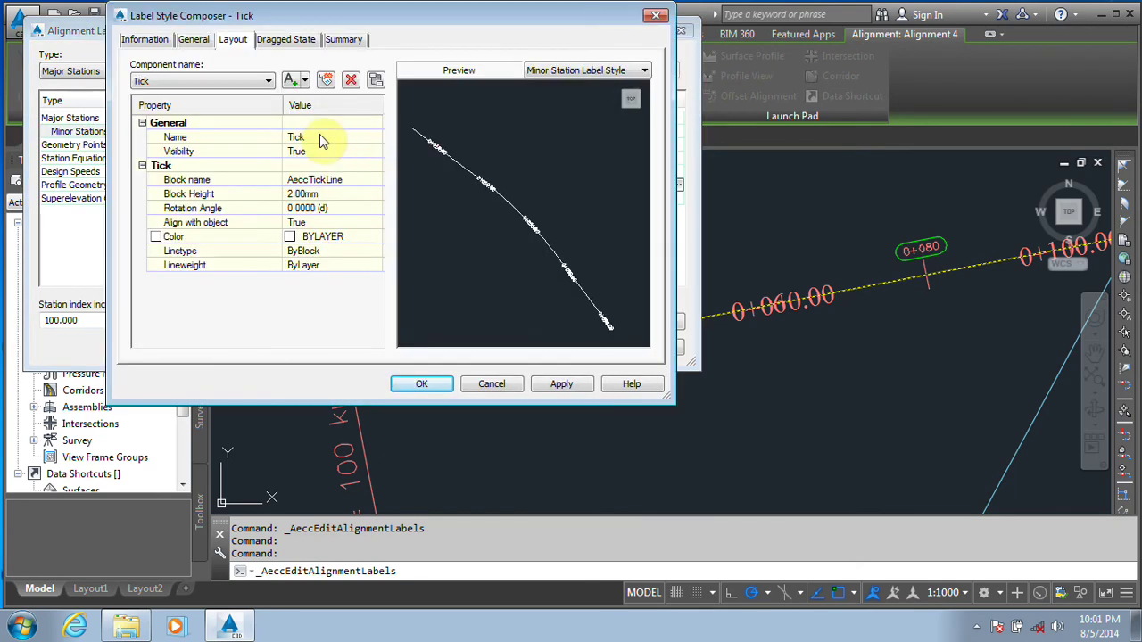
left_click(225, 82)
left_click(151, 109)
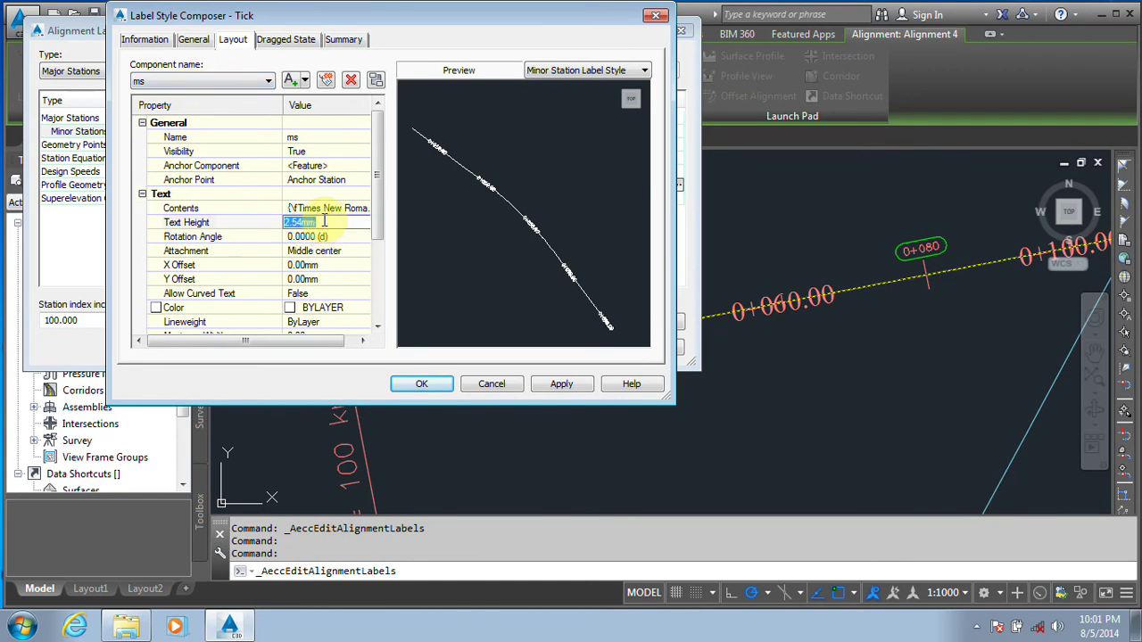
left_click(319, 280)
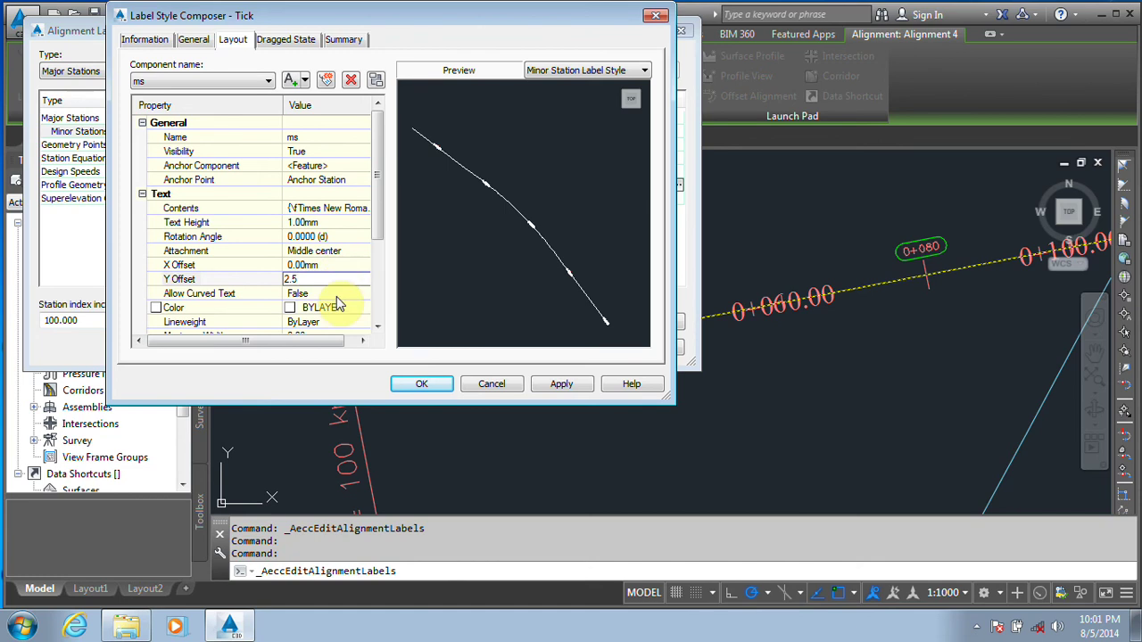
type("2.5")
left_click_drag(374, 199, 374, 284)
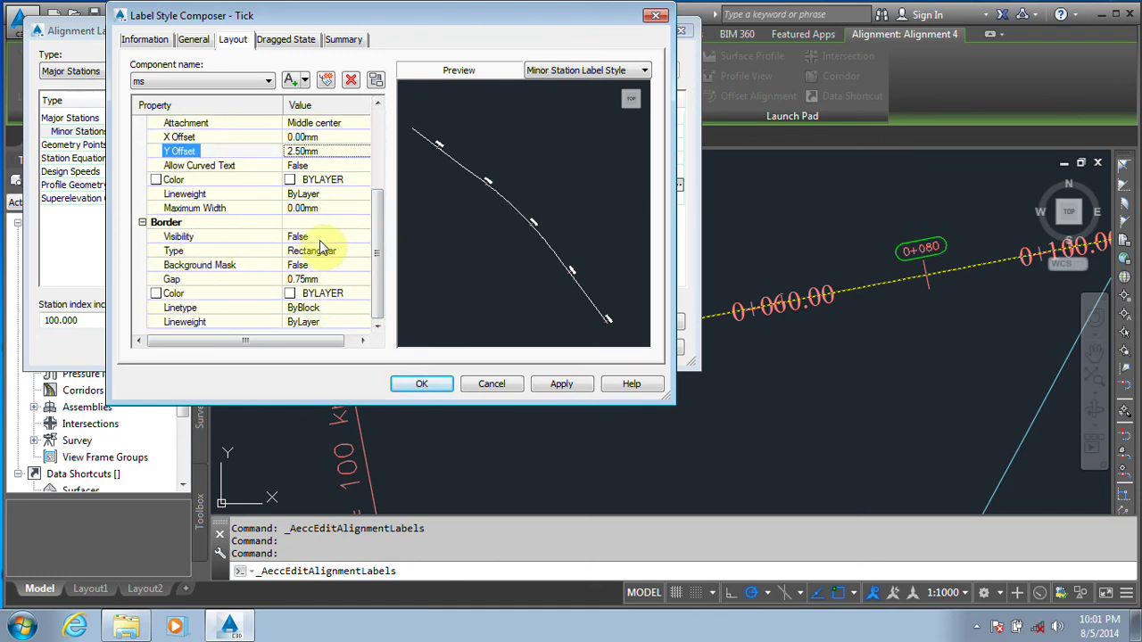
Accept the edited Tick label style and apply the label settings to the alignment
left_click(448, 383)
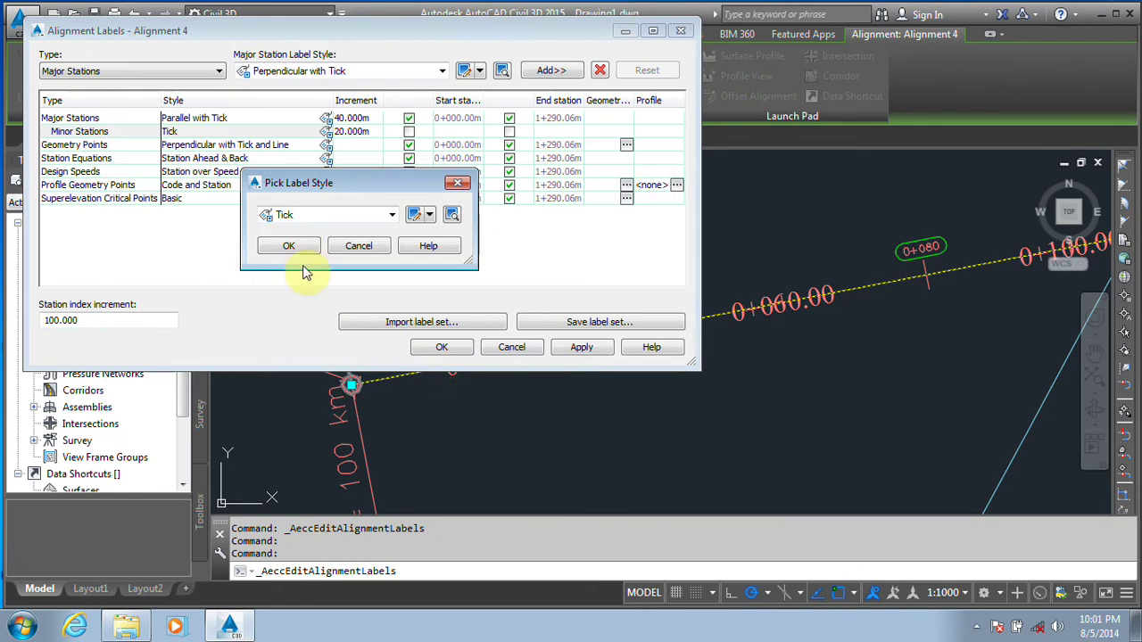
left_click(302, 246)
left_click(458, 348)
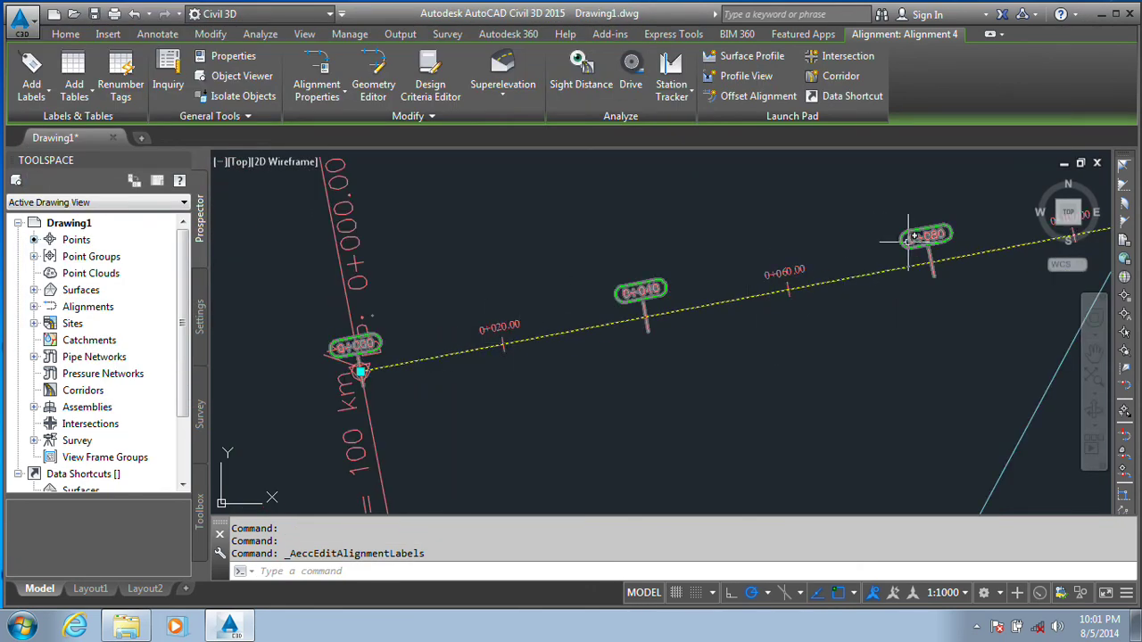
Examine the major and minor station labels and the design speed label at the start of the alignment
scroll(499, 348, "up", 4)
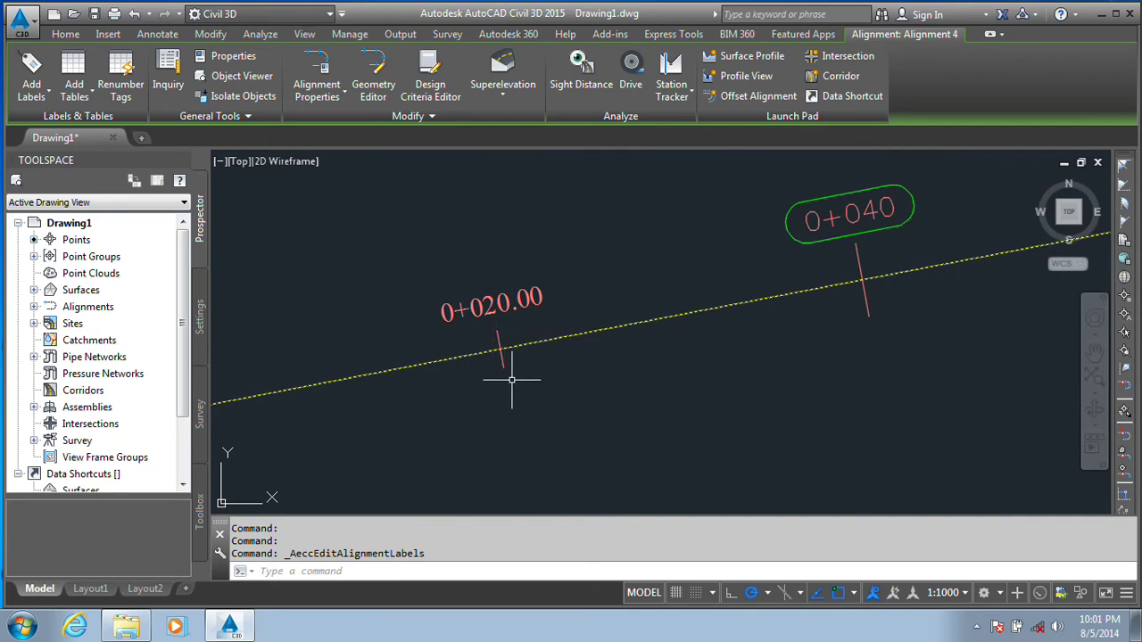
scroll(463, 335, "down", 2)
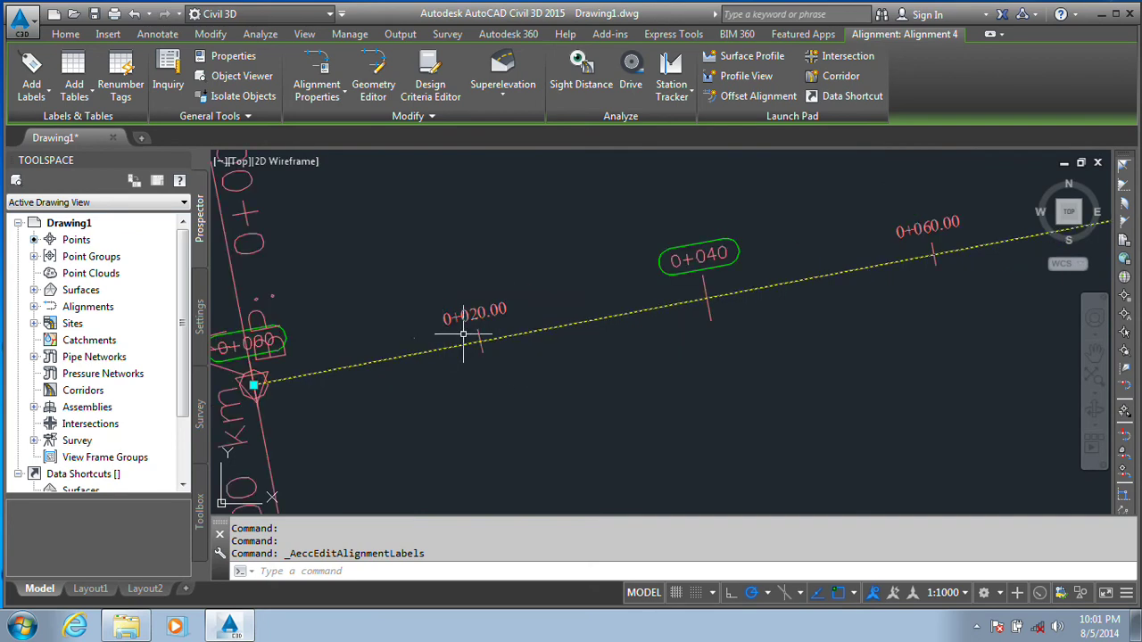
scroll(479, 303, "up", 2)
scroll(464, 319, "down", 4)
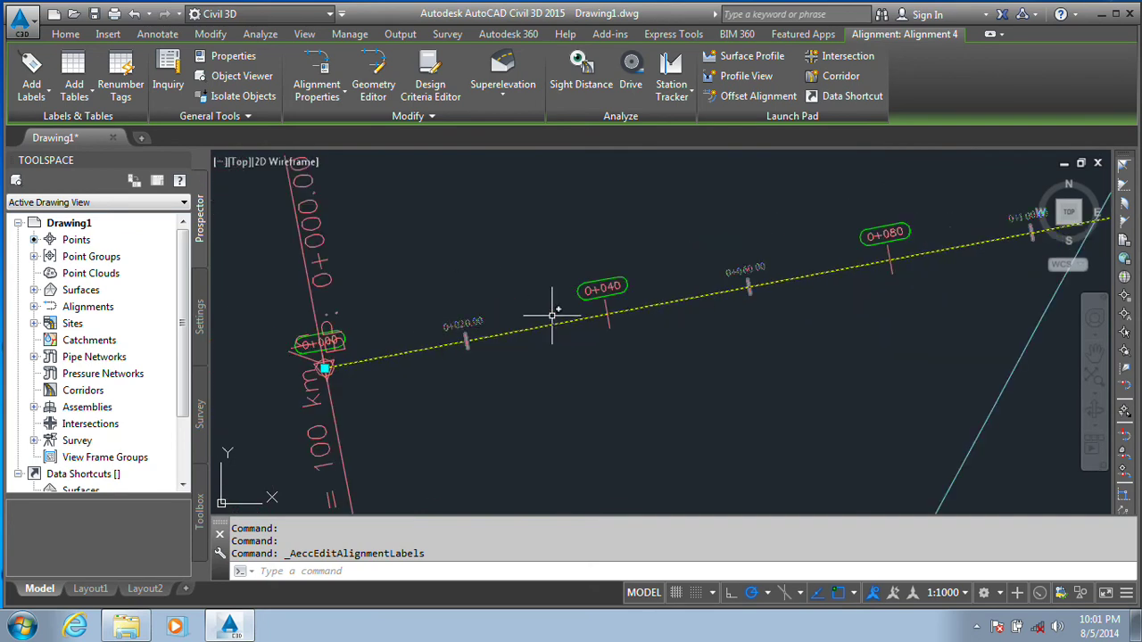
scroll(653, 278, "down", 4)
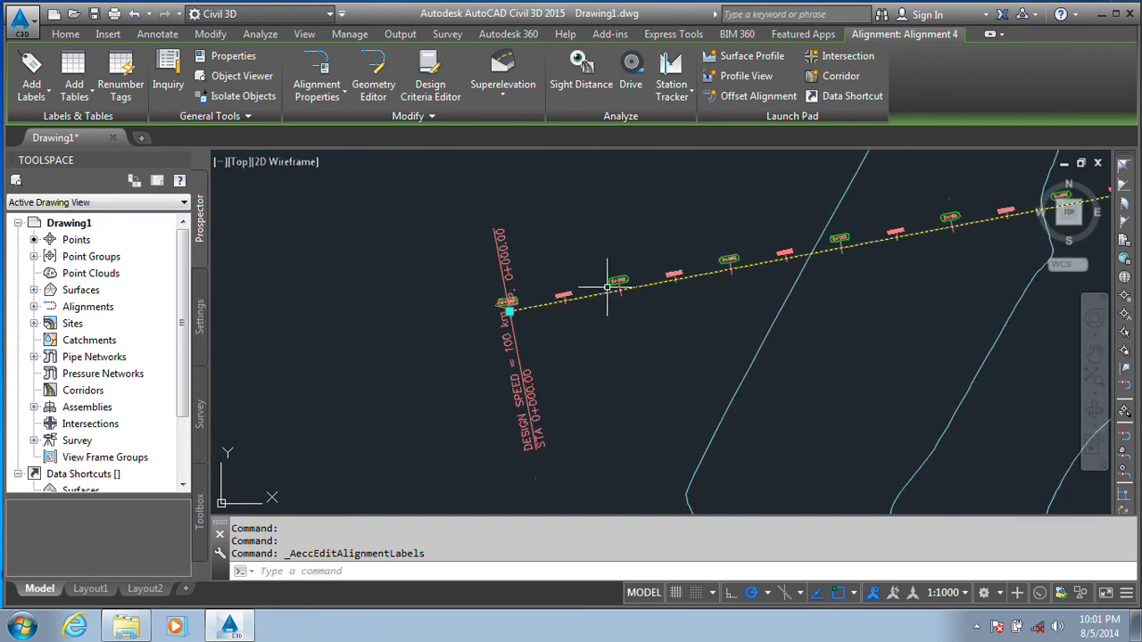
scroll(535, 437, "up", 4)
scroll(514, 361, "down", 2)
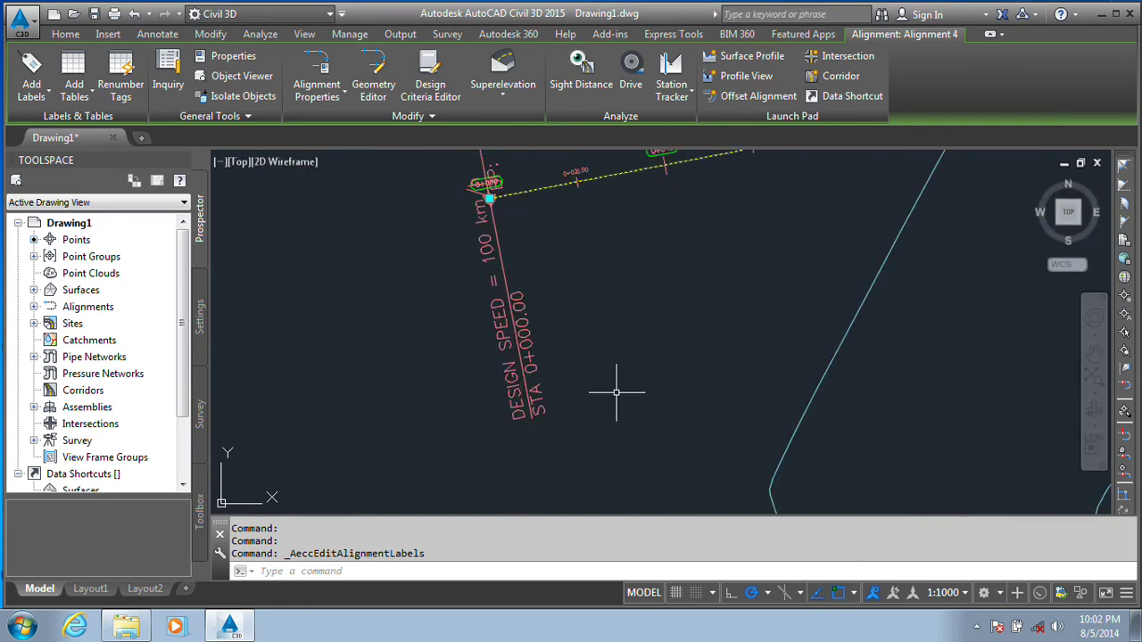
scroll(493, 428, "down", 4)
scroll(506, 327, "up", 4)
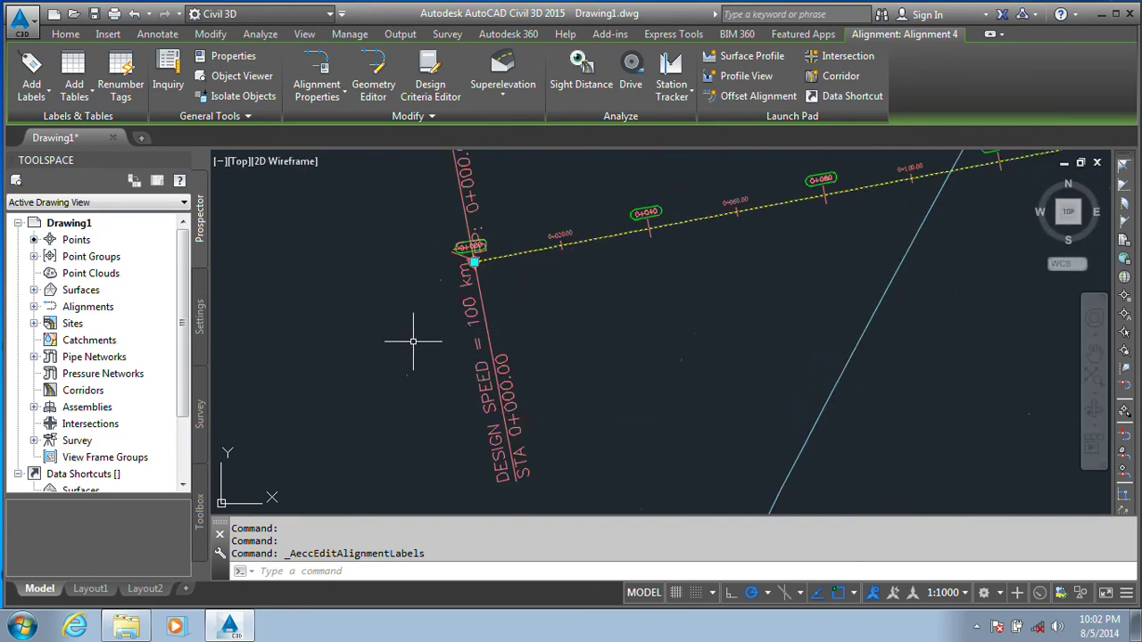
scroll(406, 334, "down", 3)
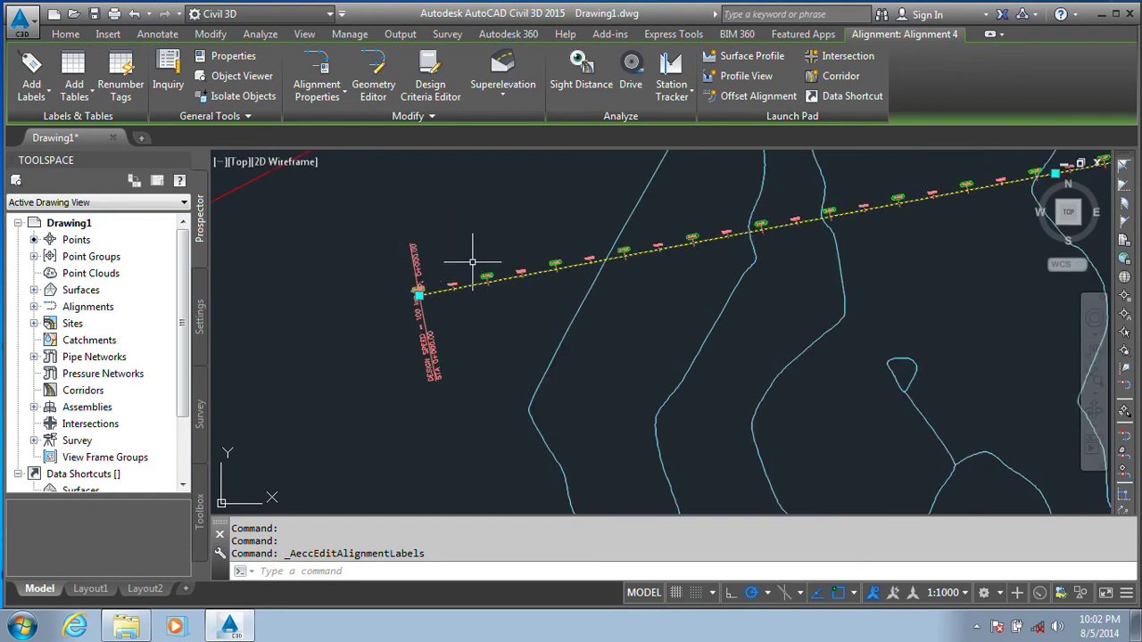
scroll(330, 375, "down", 4)
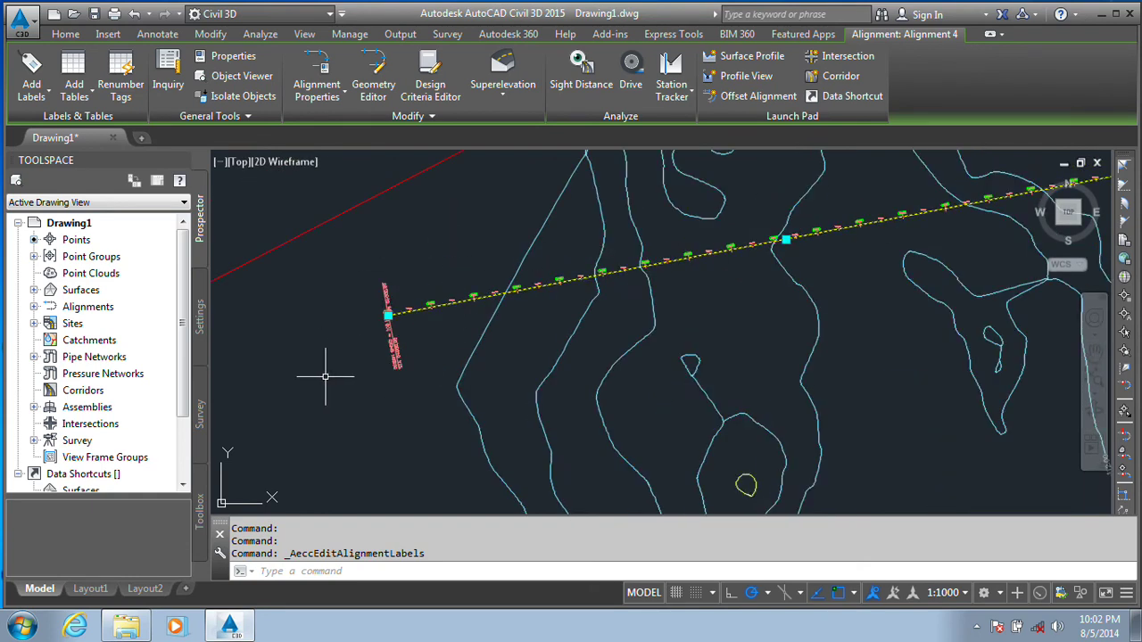
scroll(364, 326, "up", 5)
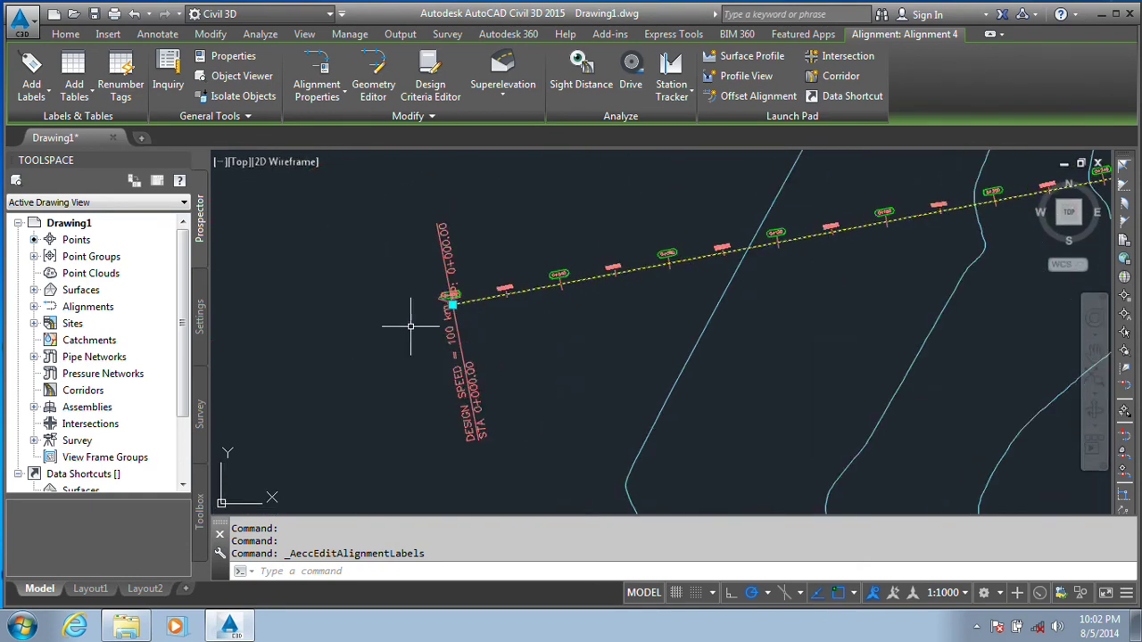
Open the Station over Speed label style of the alignment's Design Speeds labels for editing
left_click(44, 98)
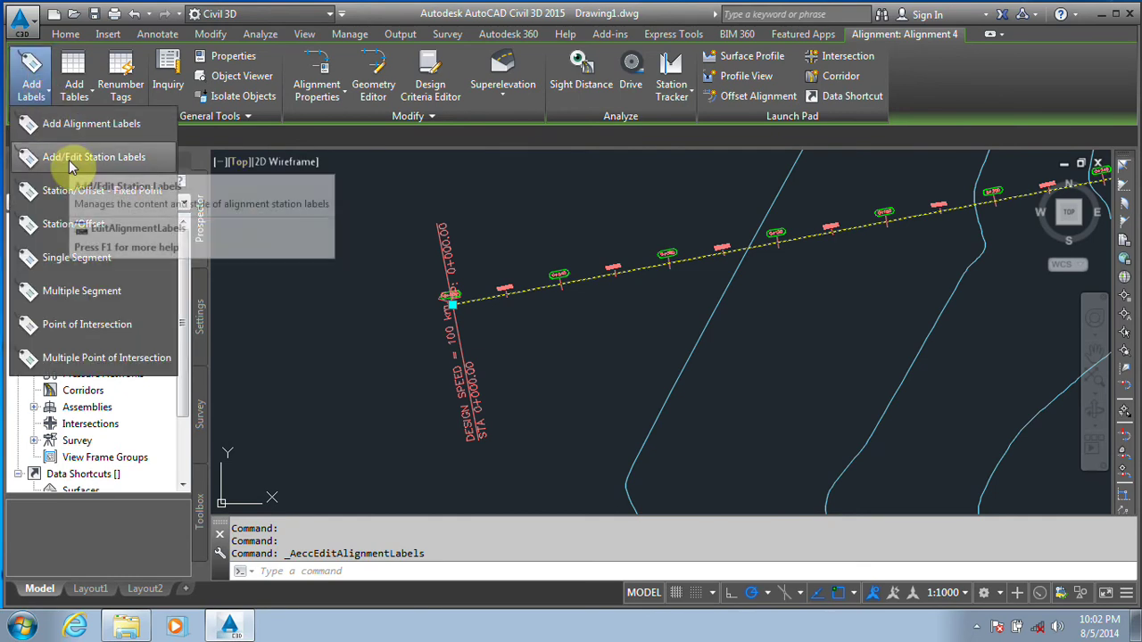
left_click(116, 165)
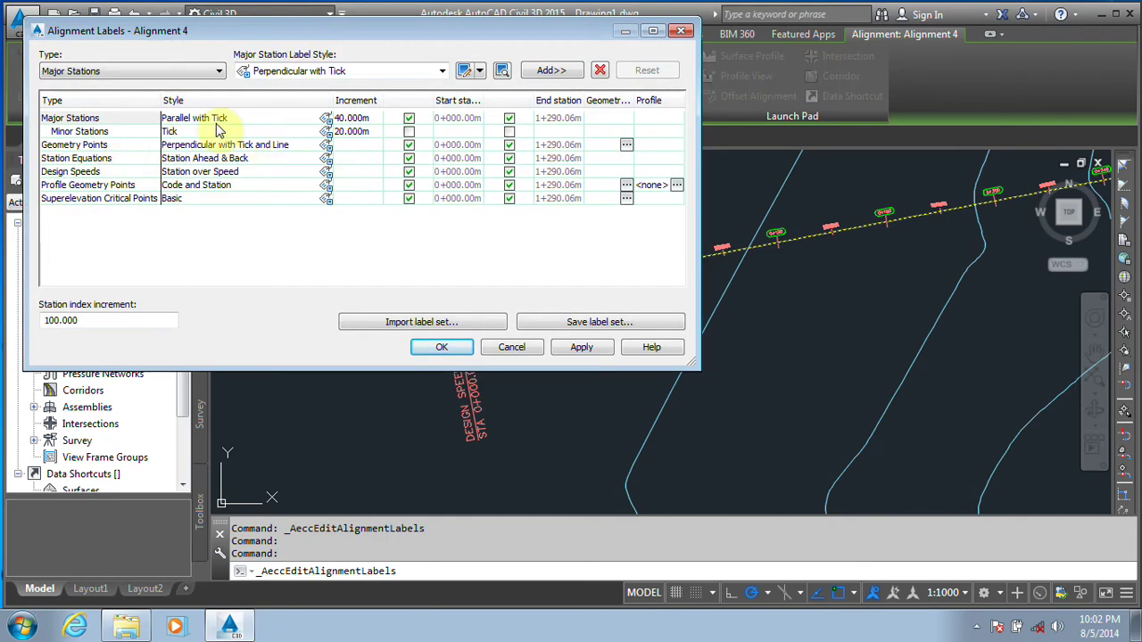
left_click(113, 173)
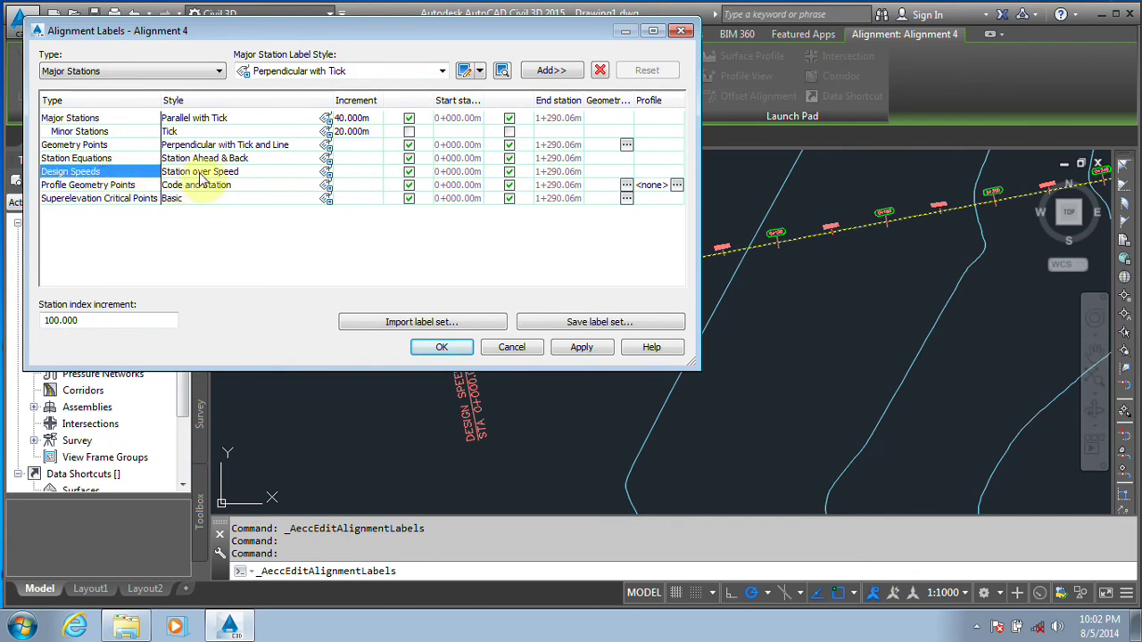
left_click(326, 171)
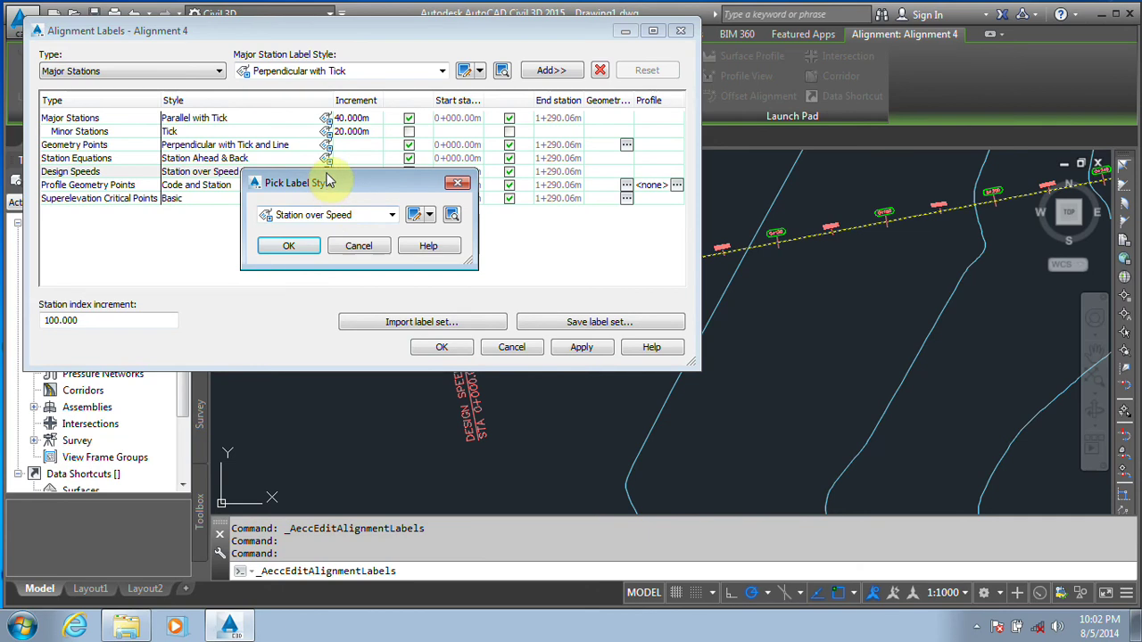
left_click(412, 214)
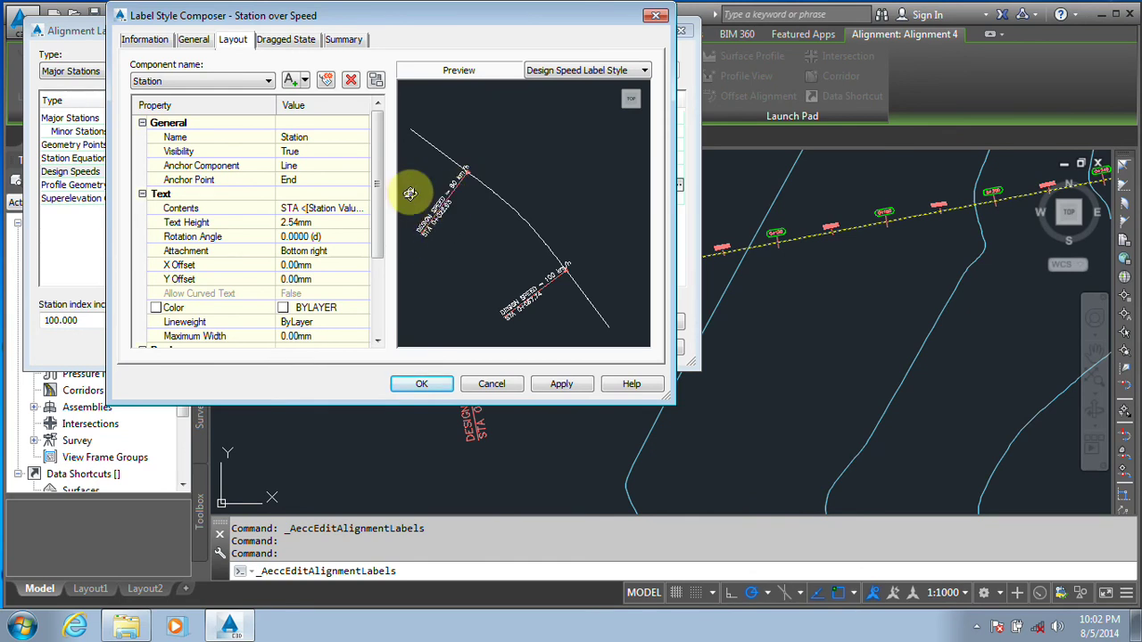
Set the Station component's text height to 1 mm and check the label in the preview
left_click(212, 82)
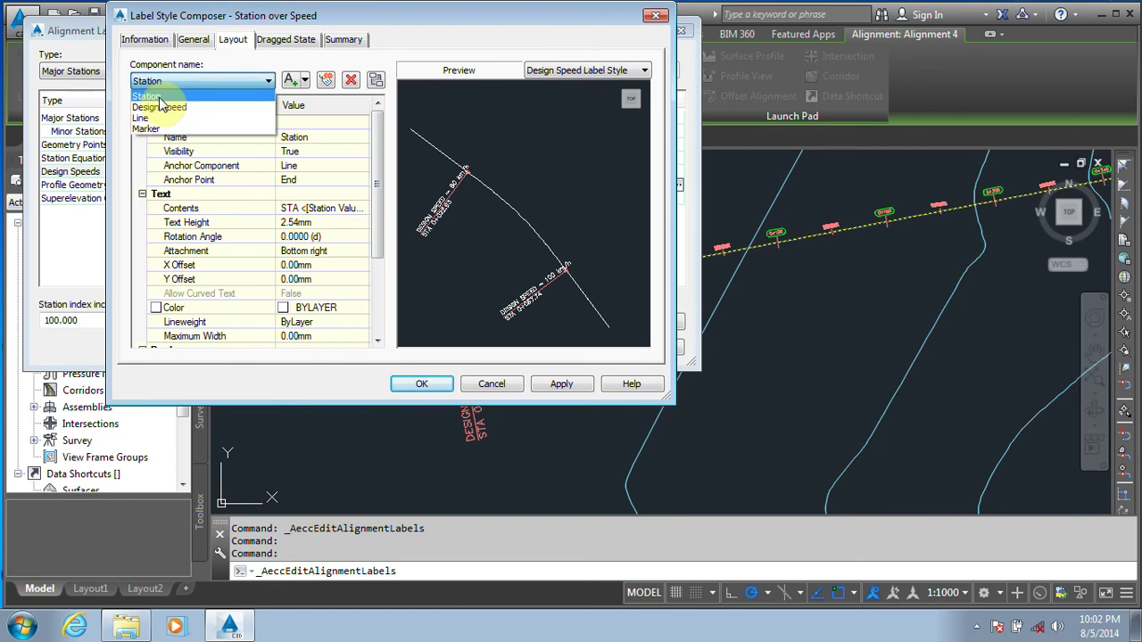
left_click(157, 92)
left_click(320, 222)
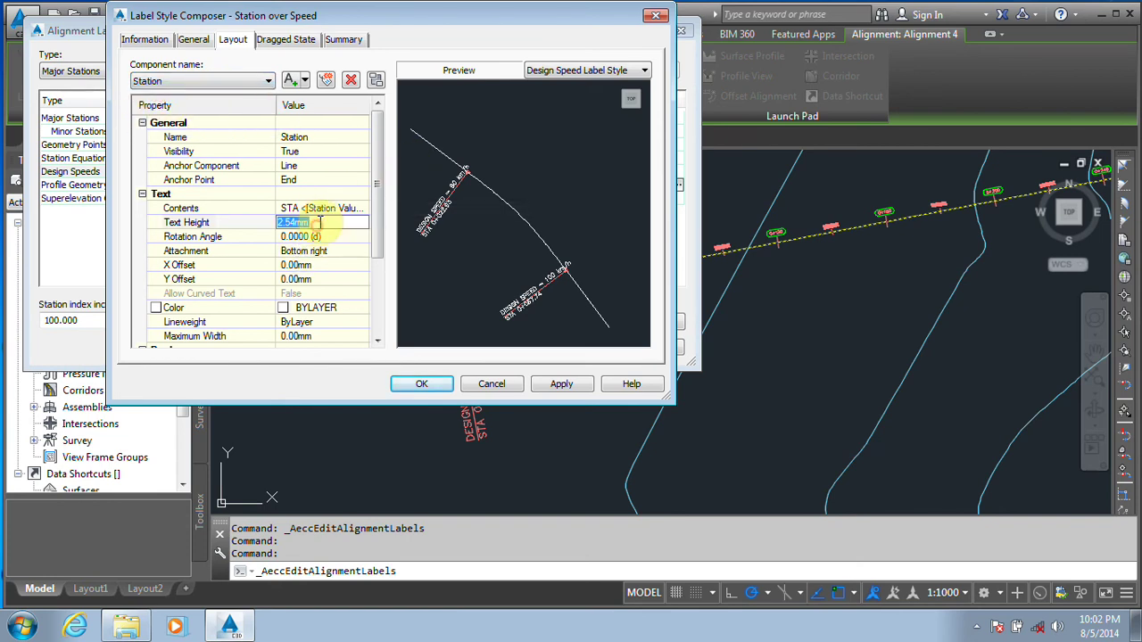
type("1")
left_click(329, 237)
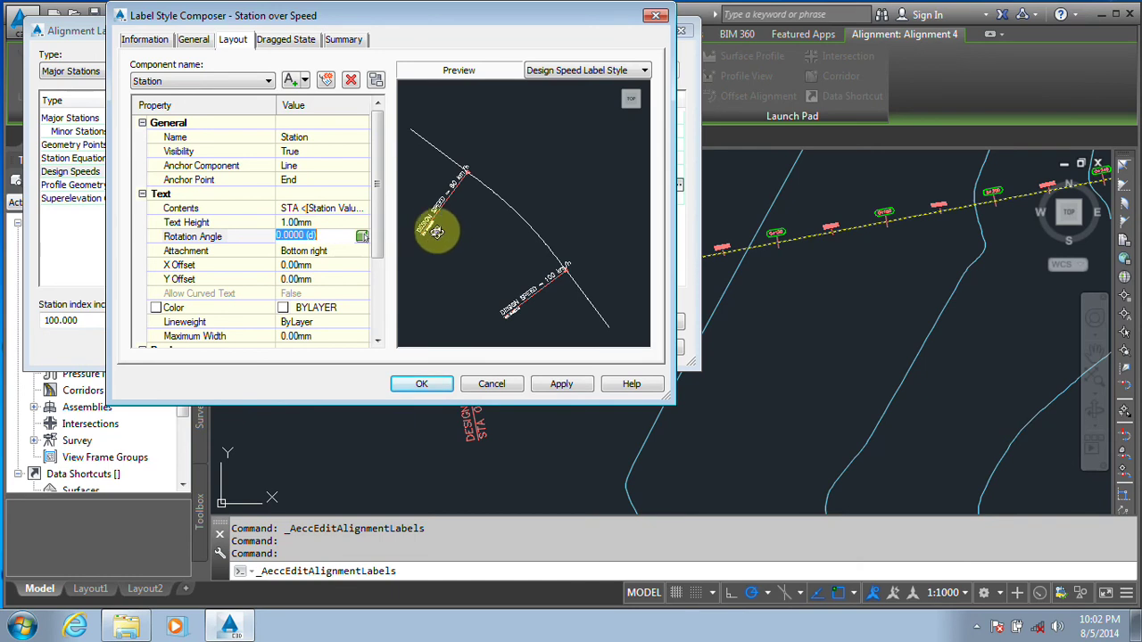
scroll(430, 238, "up", 4)
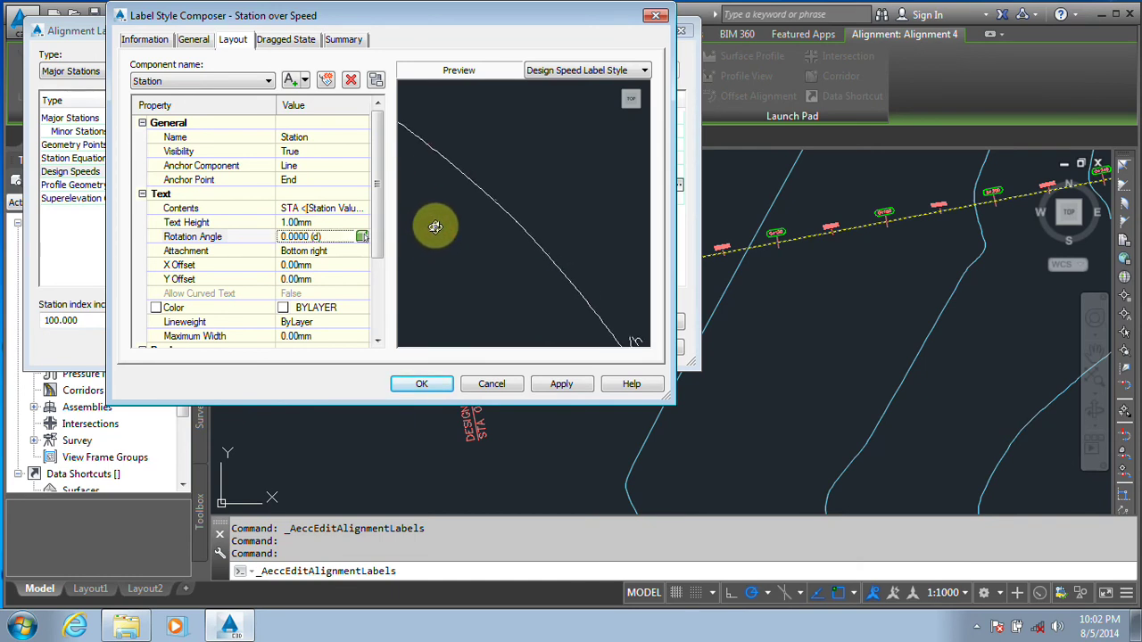
scroll(612, 247, "down", 2)
middle_click_drag(611, 247, 644, 230)
scroll(451, 268, "up", 3)
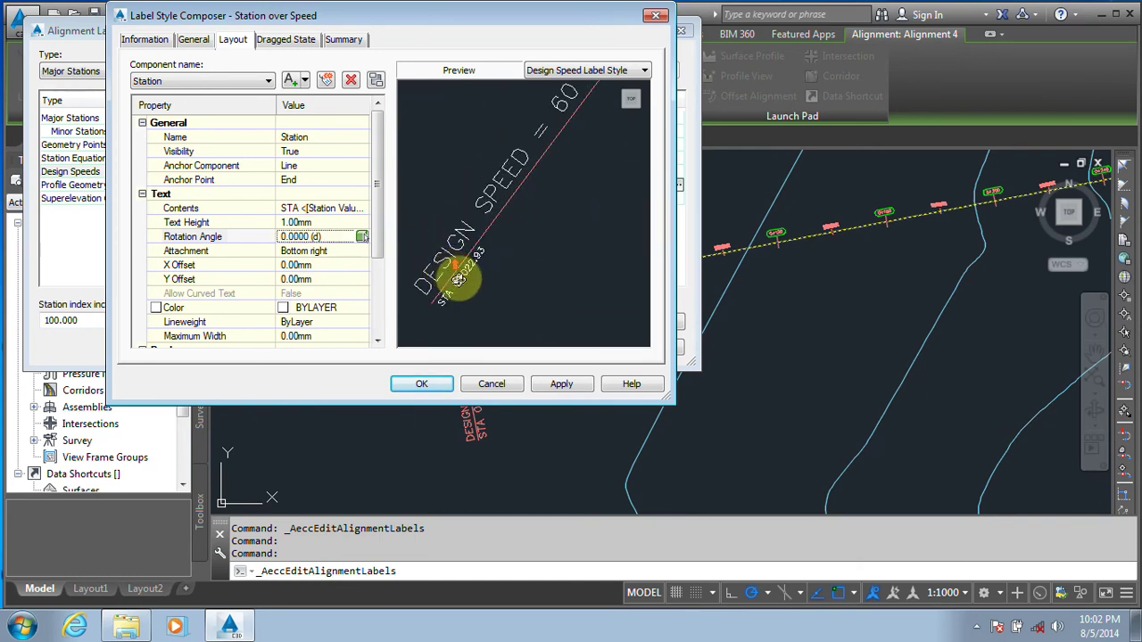
middle_click_drag(459, 264, 480, 242)
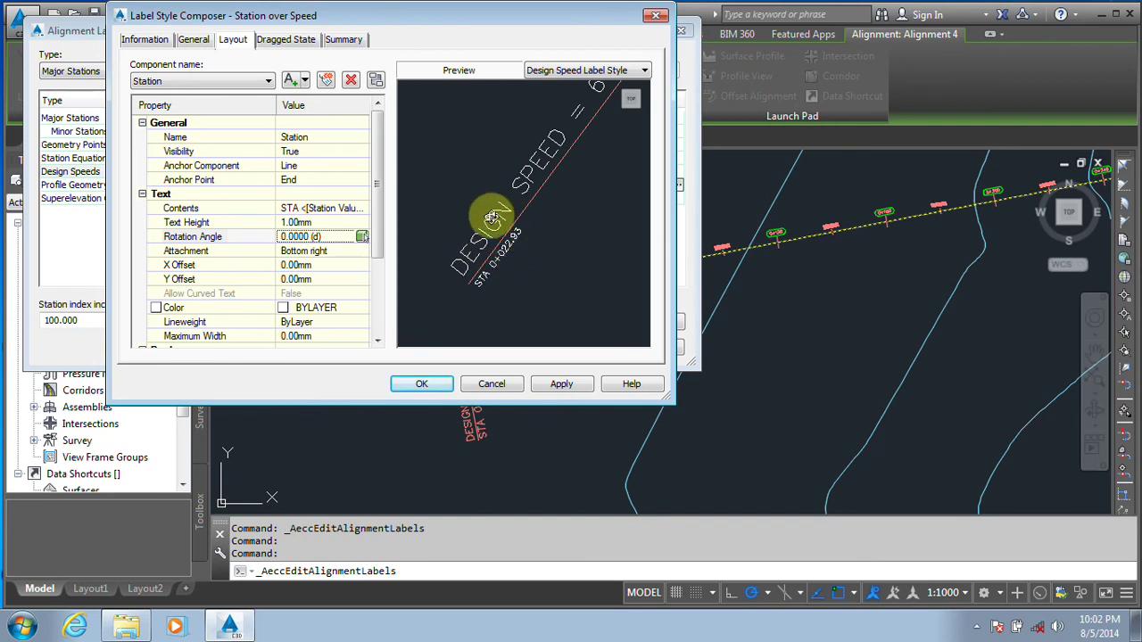
Set the Design Speed component's text height to 1 mm in the Station over Speed label style
left_click(190, 81)
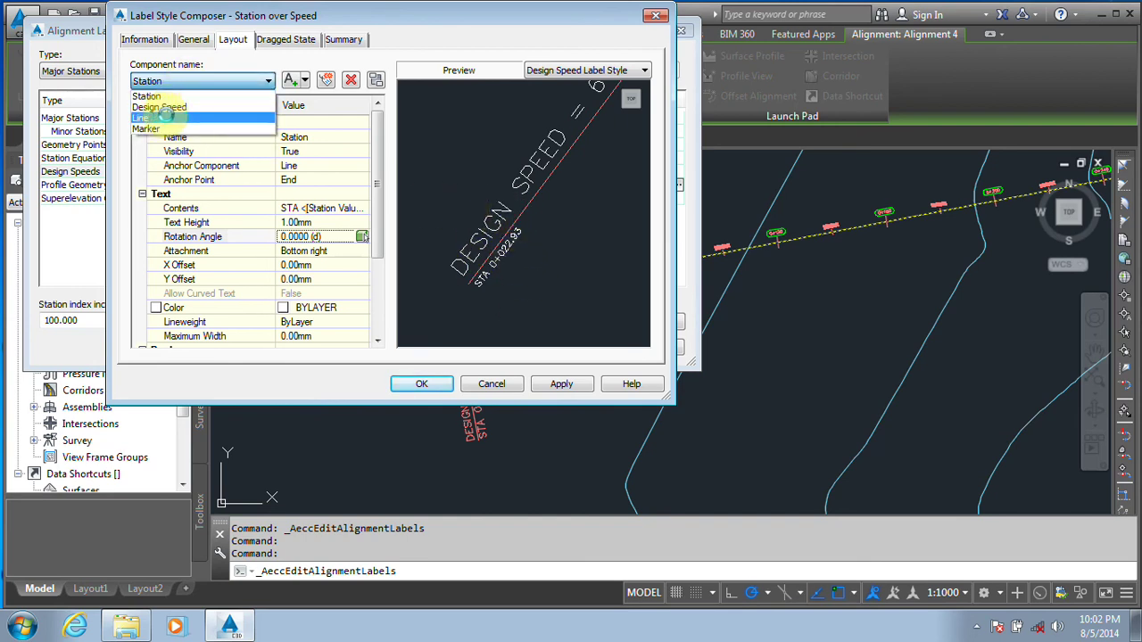
left_click(156, 111)
left_click(308, 222)
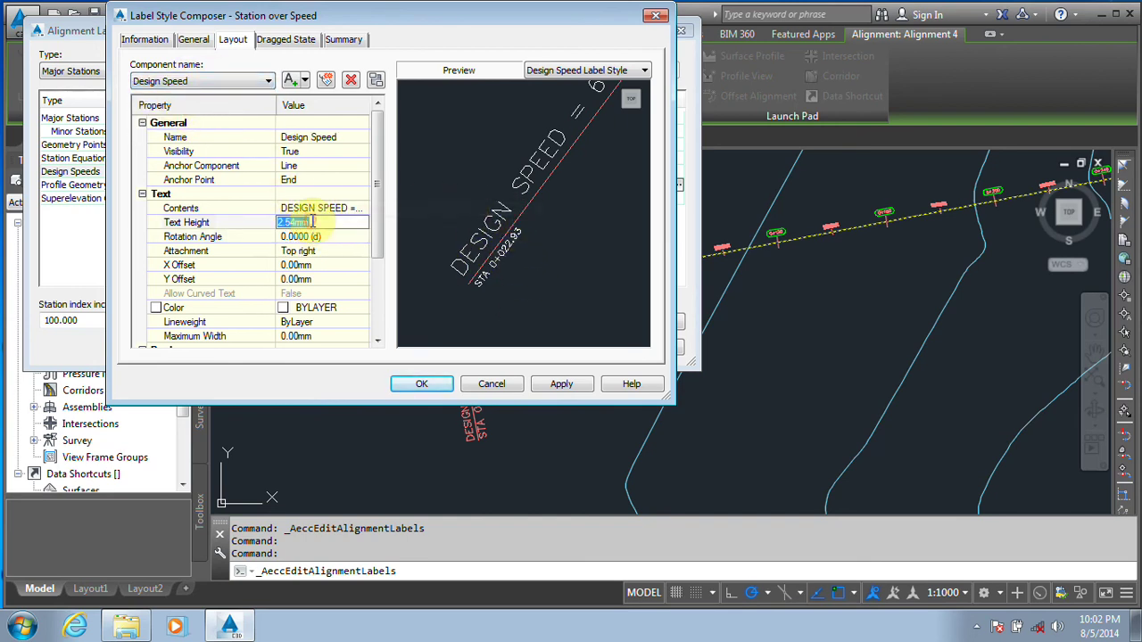
type("1")
left_click(350, 237)
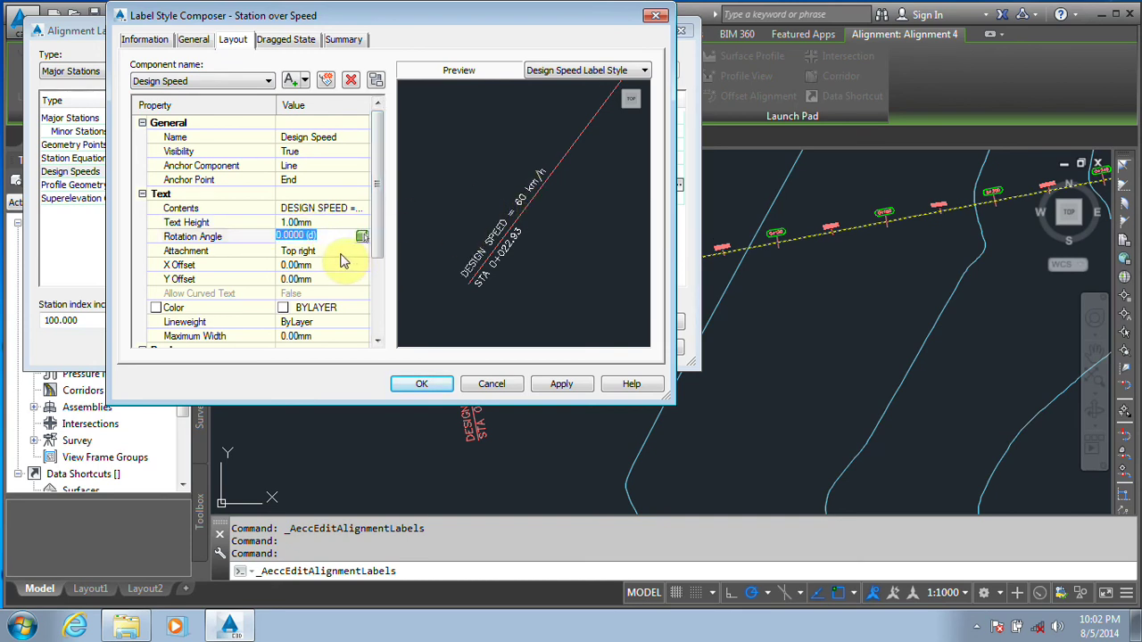
left_click(342, 254)
Set the Line component's fixed length to 30 mm in the Station over Speed label style and check the preview
left_click(189, 81)
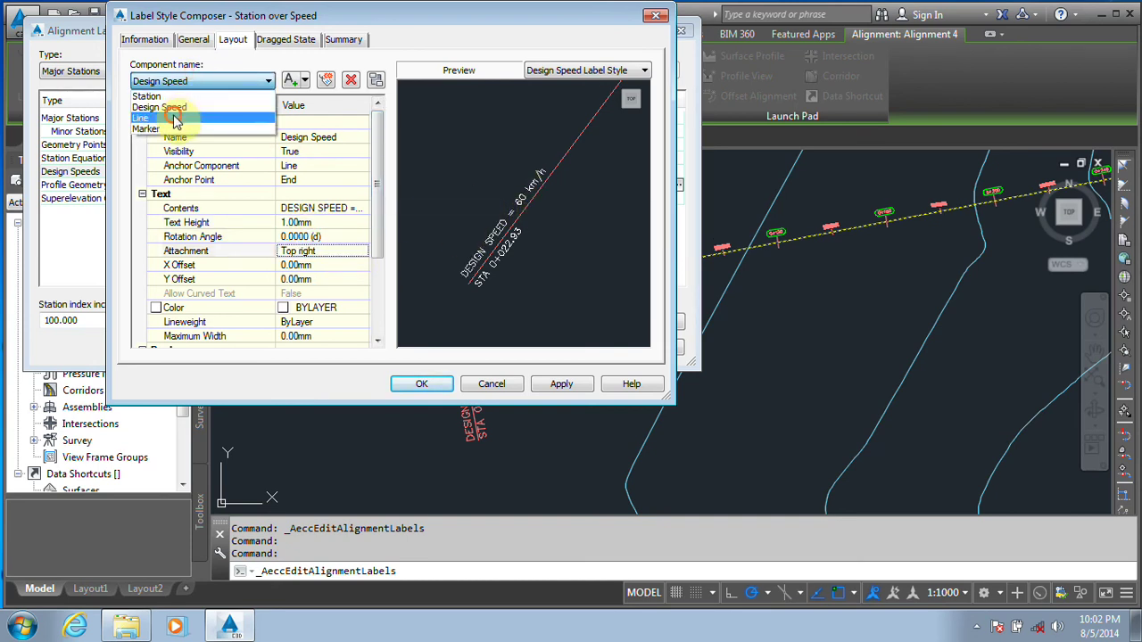
left_click(175, 121)
left_click_drag(594, 160, 565, 218)
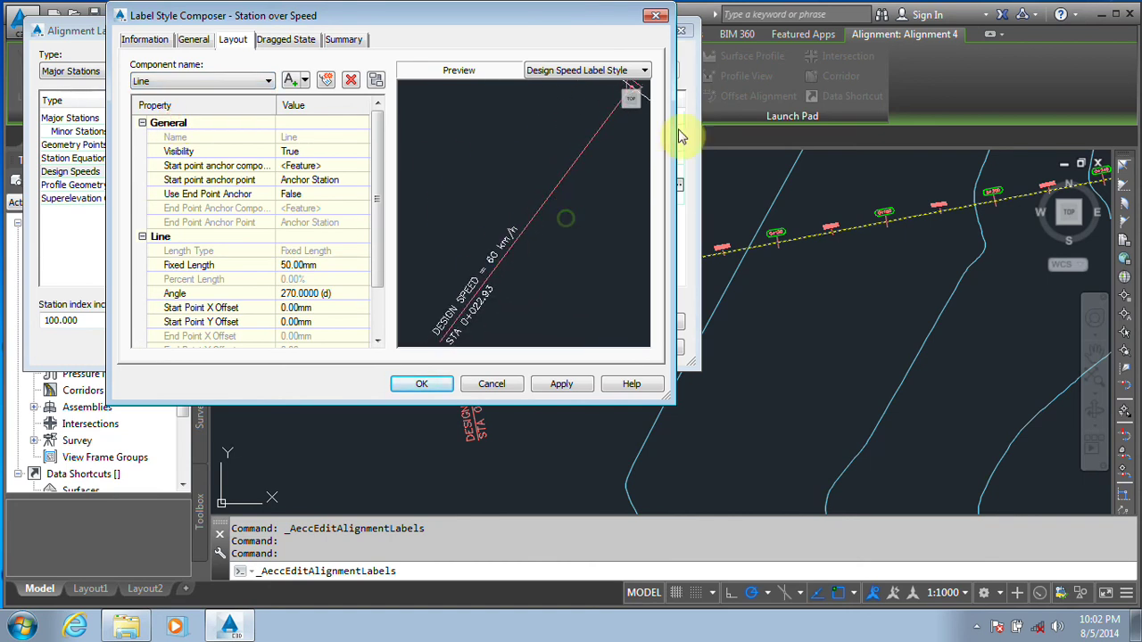
left_click(165, 81)
left_click(156, 116)
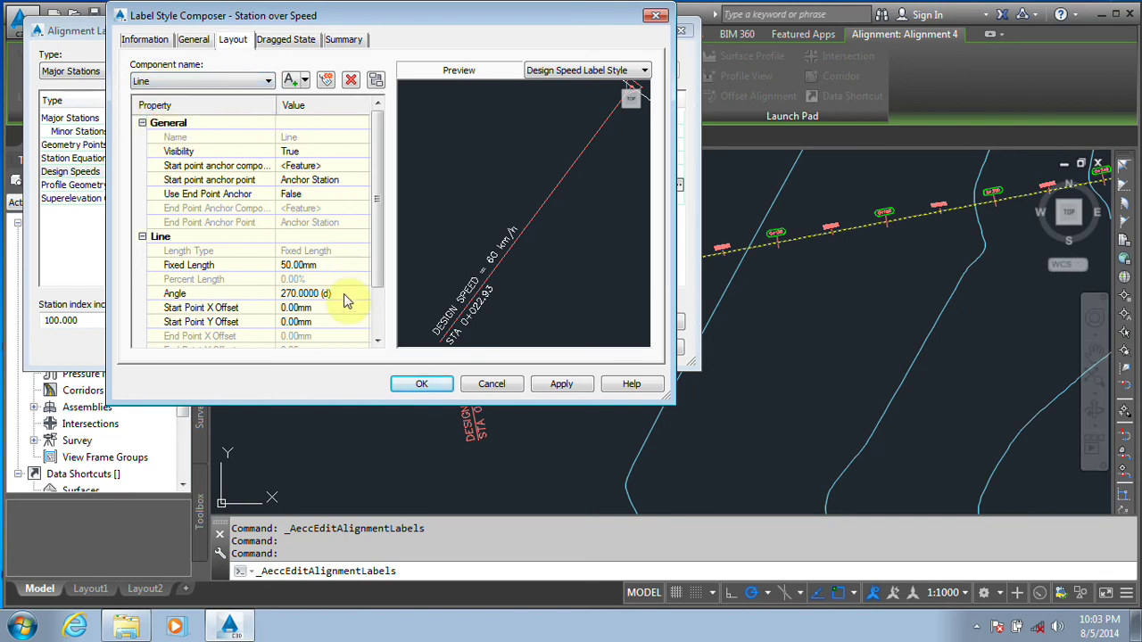
left_click(329, 260)
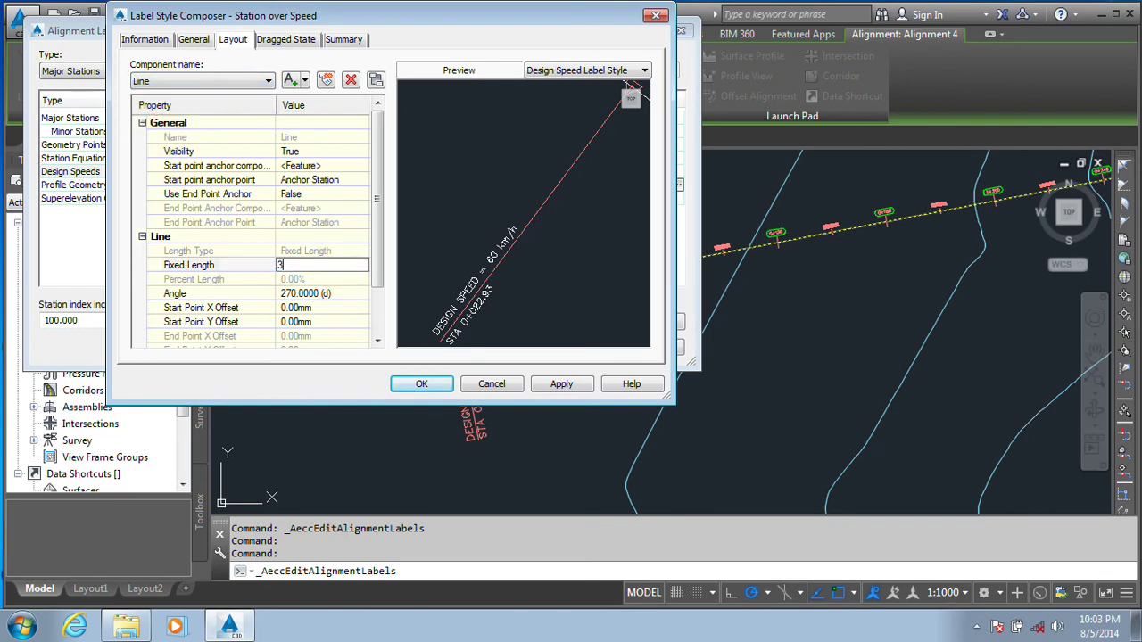
type("30")
left_click(334, 279)
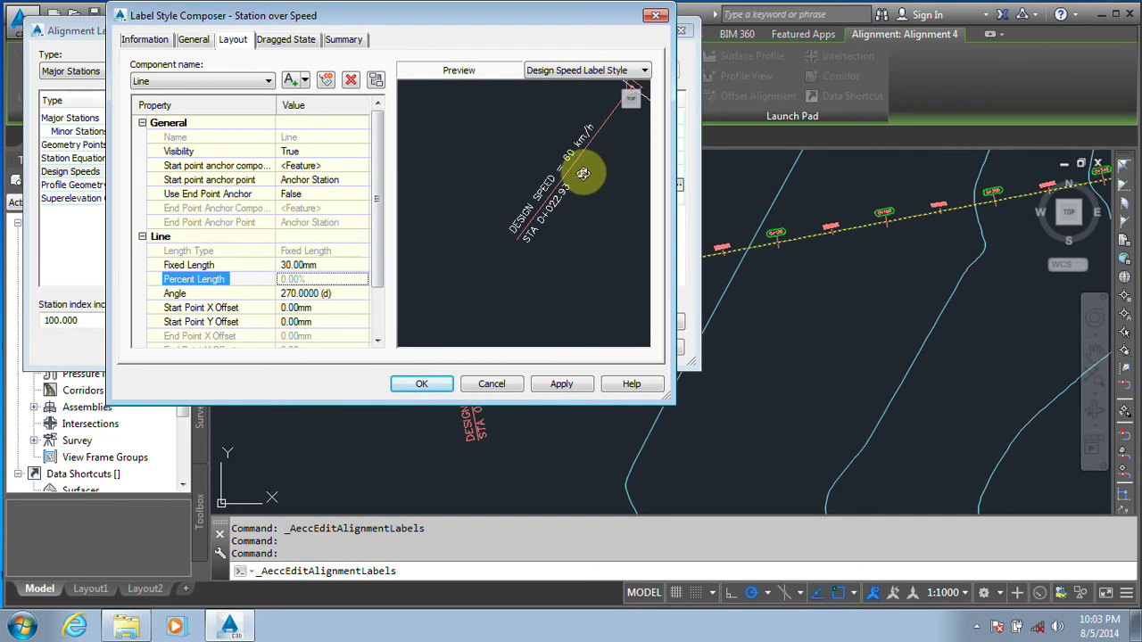
mouse_move(581, 171)
left_mouse_down()
mouse_move(529, 234)
mouse_move(569, 158)
left_mouse_up()
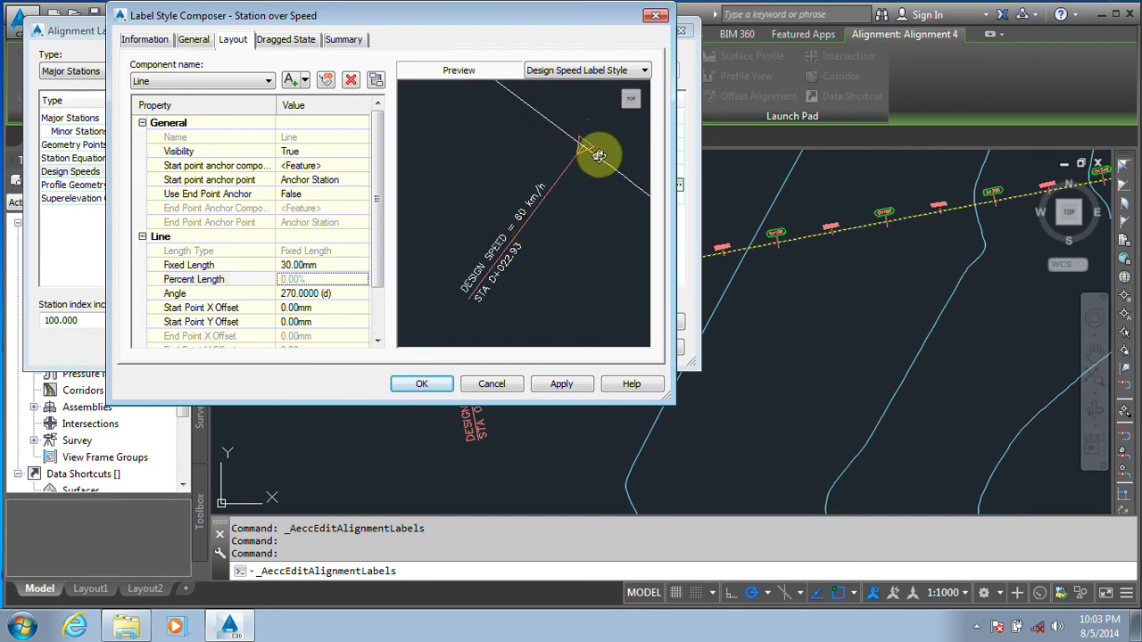
Set the Marker component's block height to 1 mm in the Station over Speed style and apply the label changes to the alignment
left_click(193, 81)
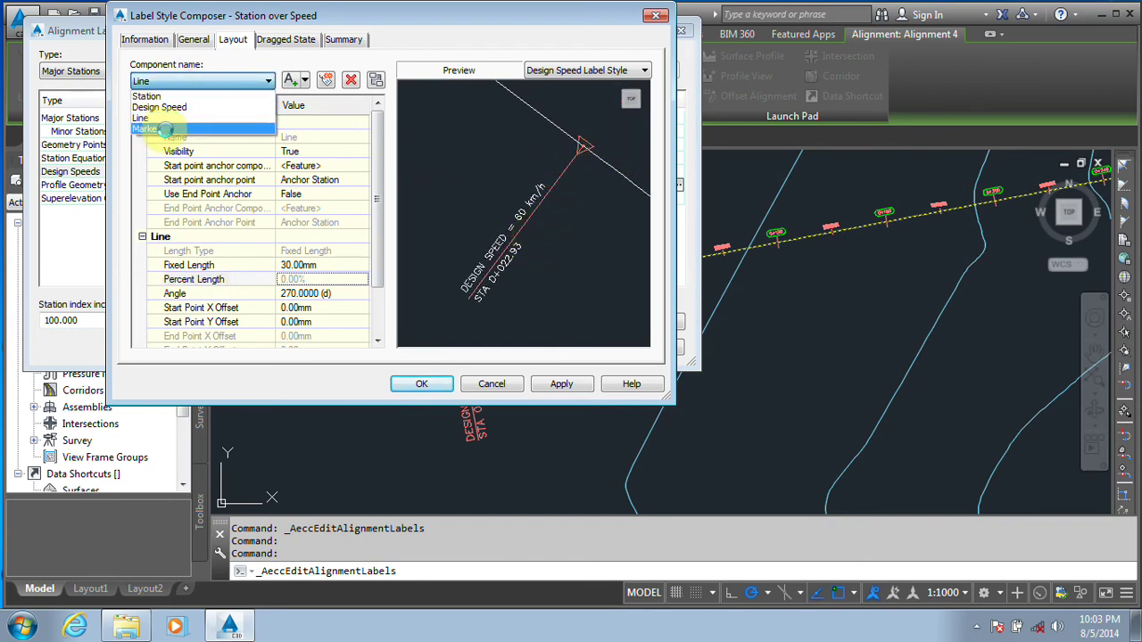
left_click(170, 120)
left_click(332, 224)
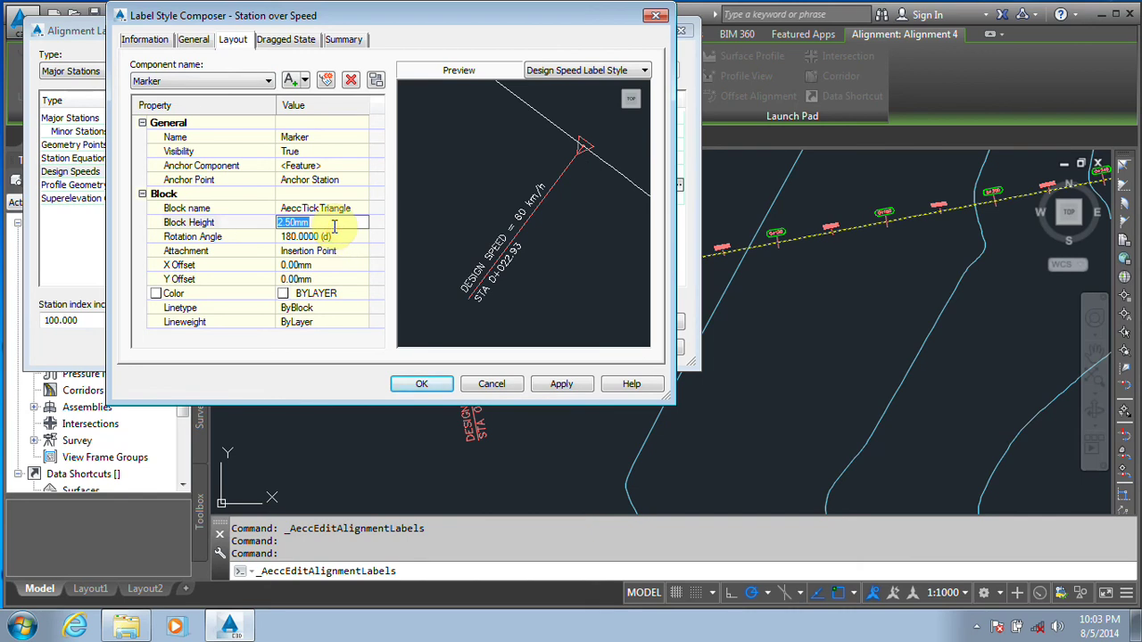
type("1")
left_click(348, 236)
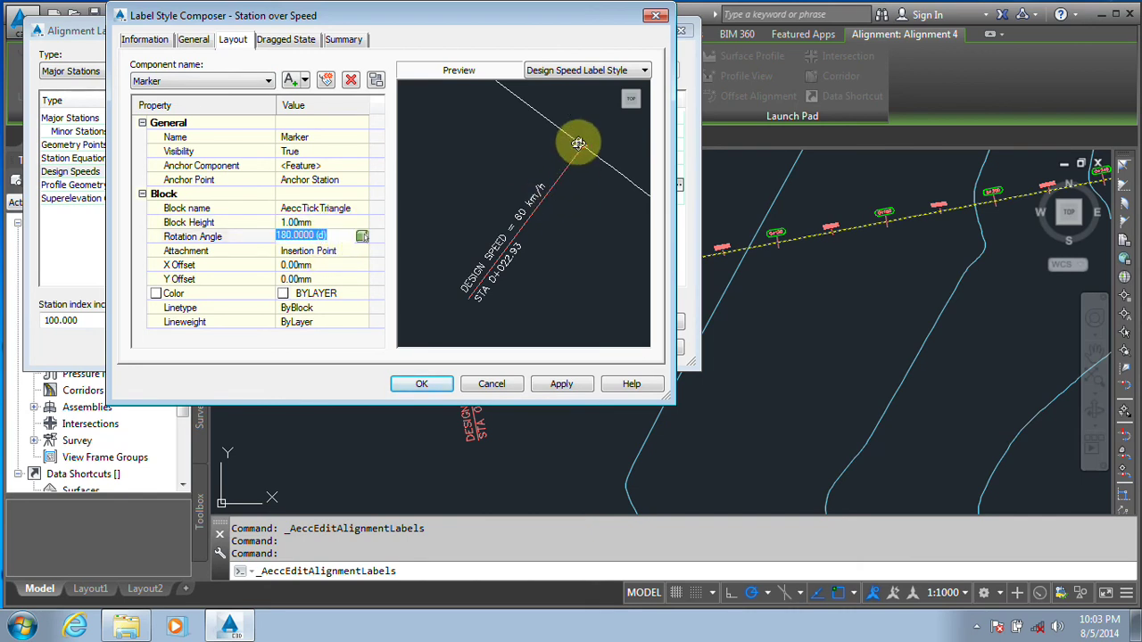
left_click(423, 385)
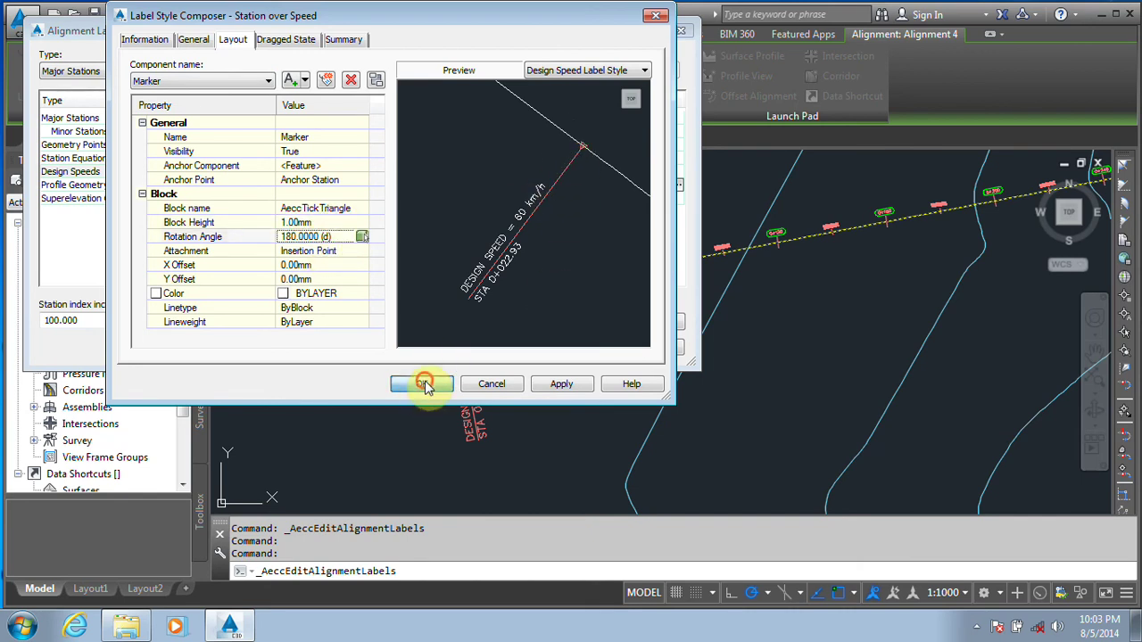
left_click(294, 246)
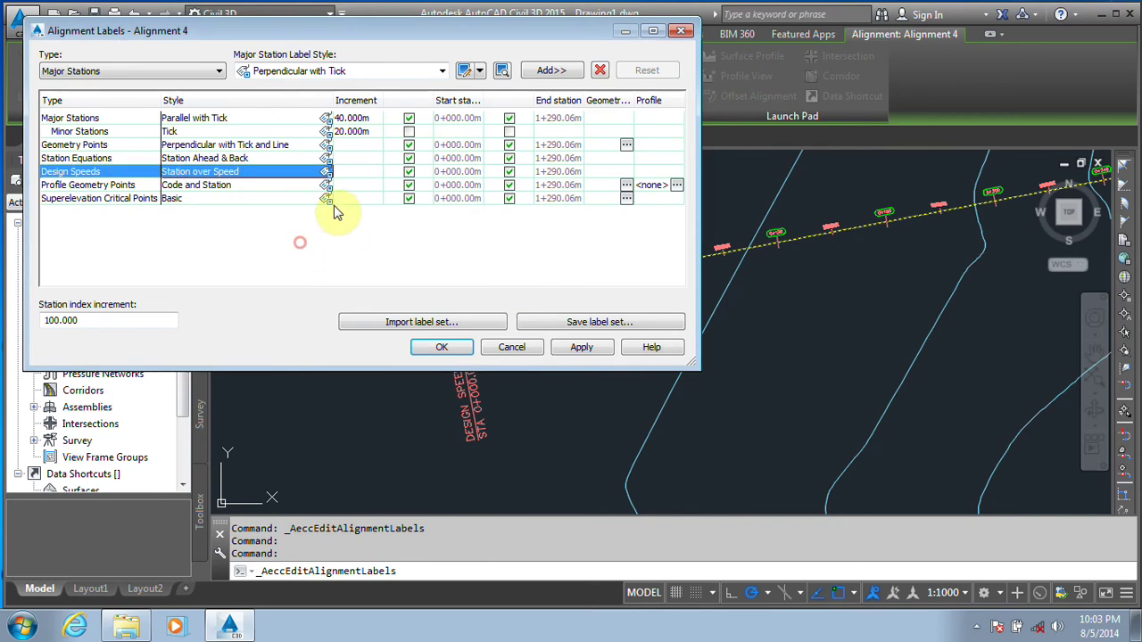
left_click(453, 349)
Examine the design speed label at the alignment's start and the geometry point labels along the tangent and curve
scroll(463, 338, "up", 5)
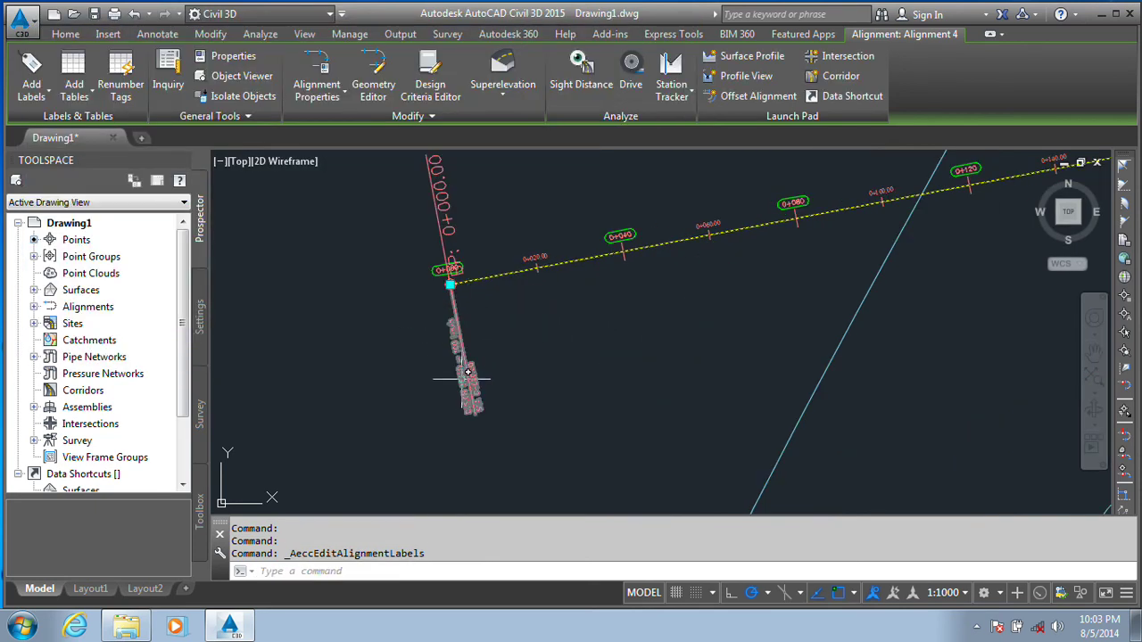
scroll(463, 286, "down", 3)
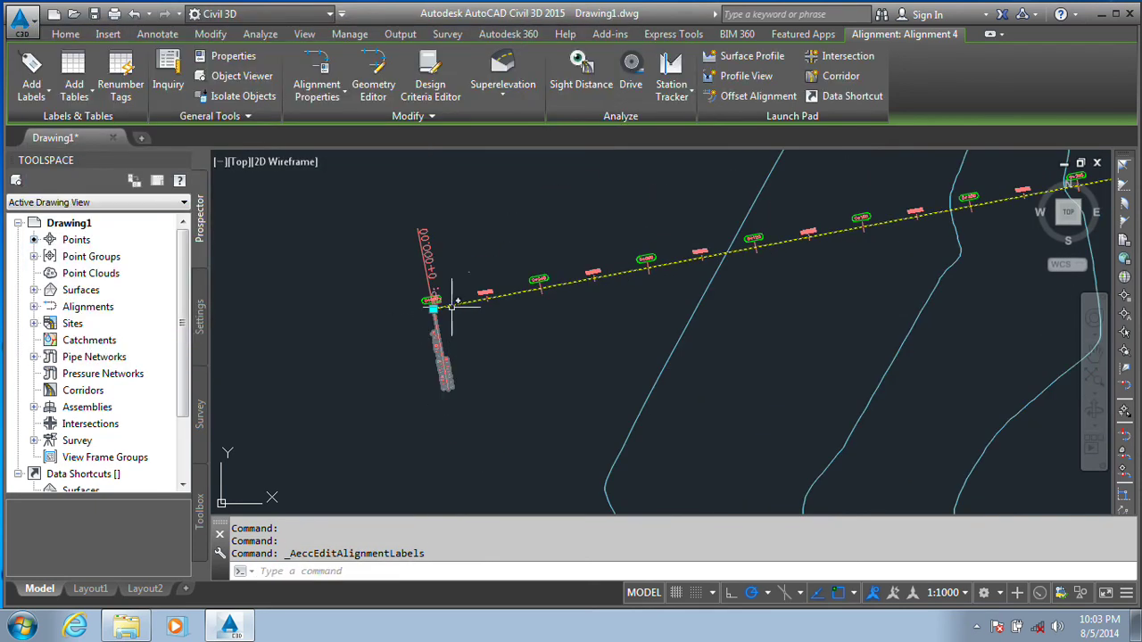
middle_click_drag(419, 223, 414, 279)
scroll(414, 276, "up", 1)
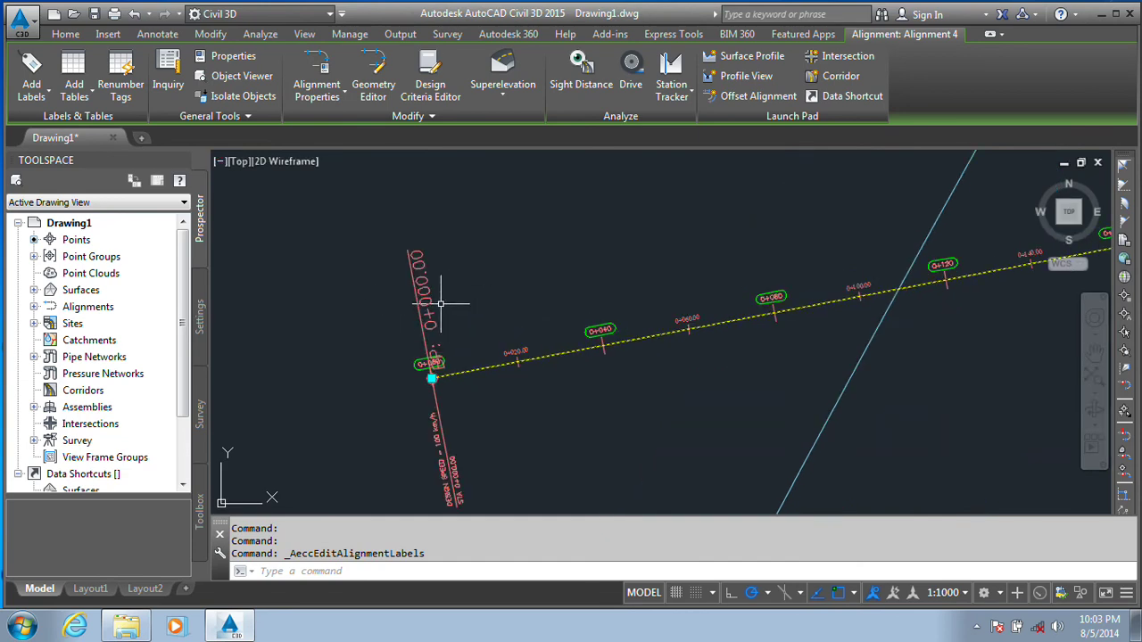
scroll(347, 347, "down", 1)
scroll(390, 327, "up", 1)
scroll(393, 319, "down", 3)
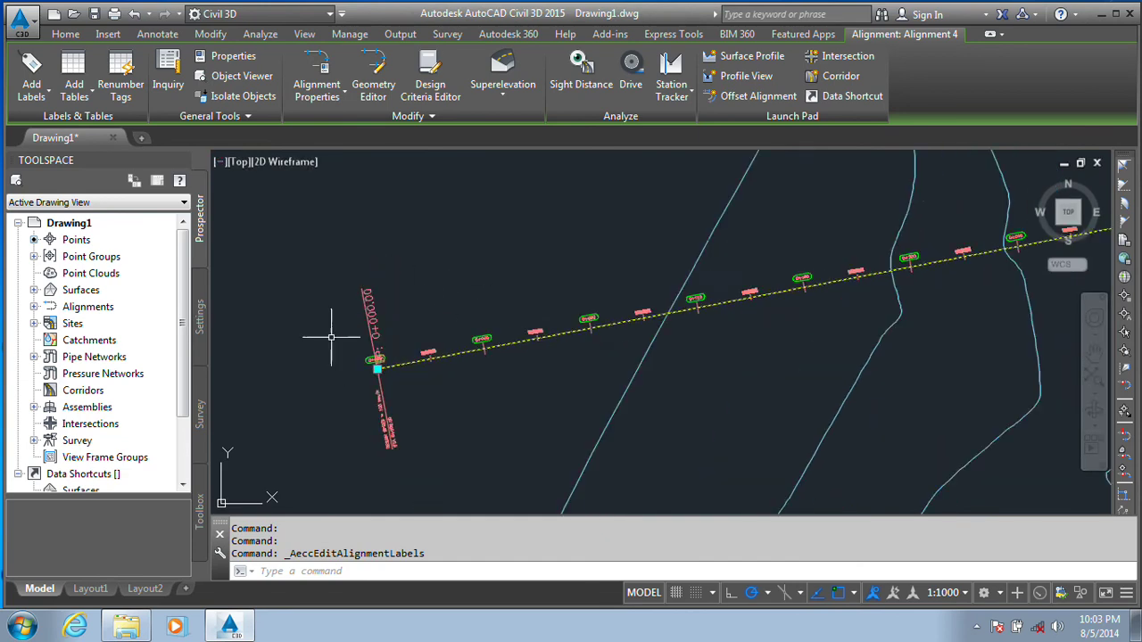
scroll(822, 264, "up", 4)
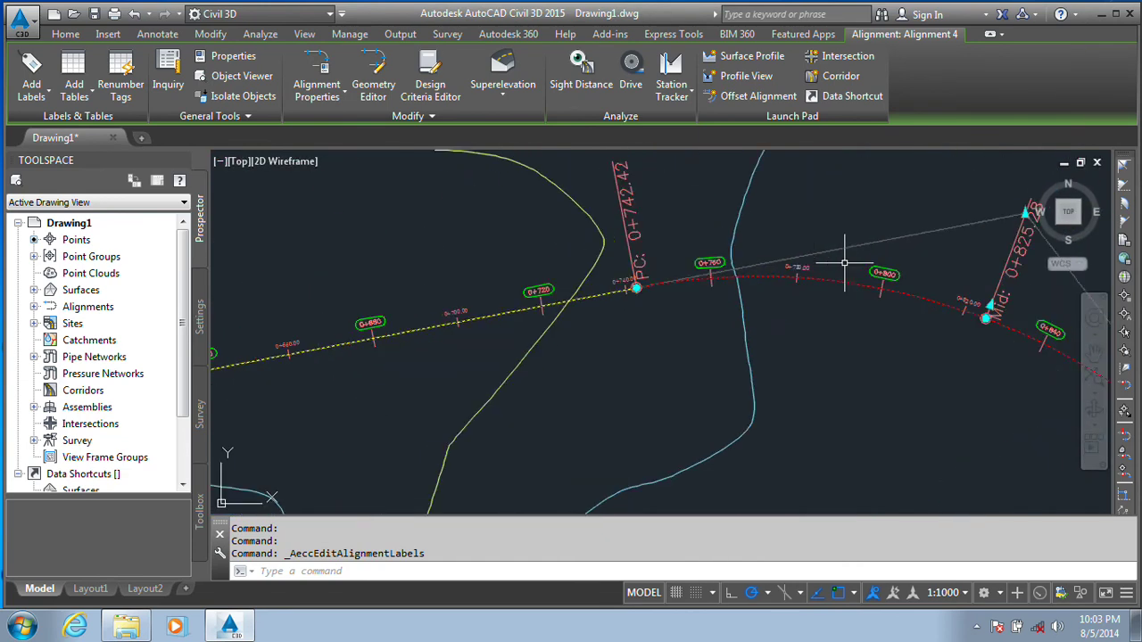
scroll(687, 340, "down", 1)
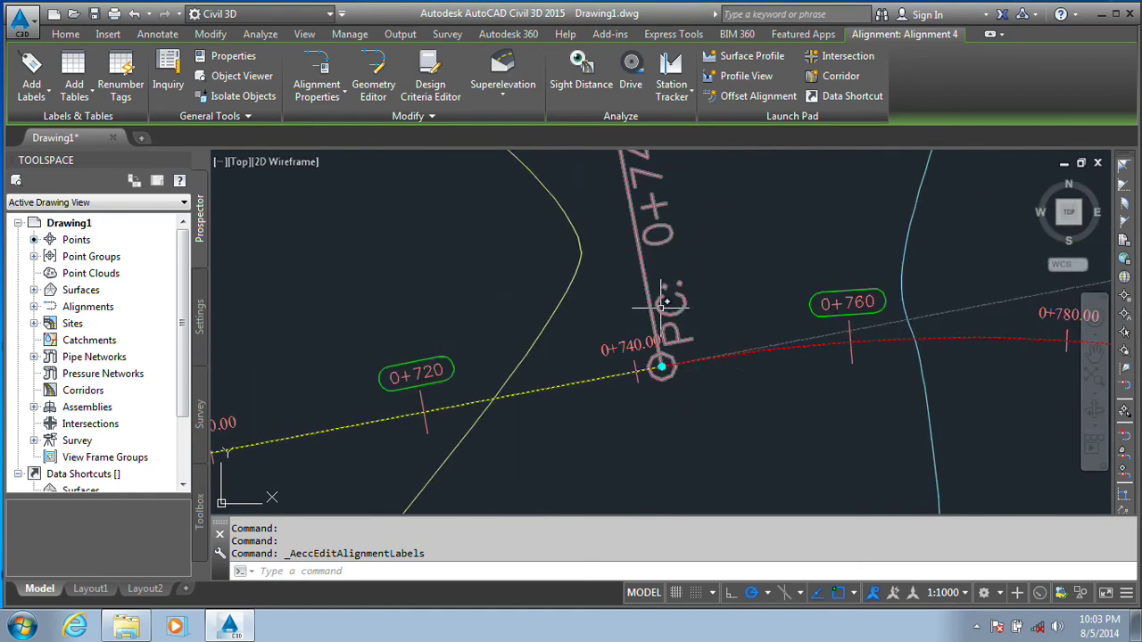
scroll(682, 334, "down", 2)
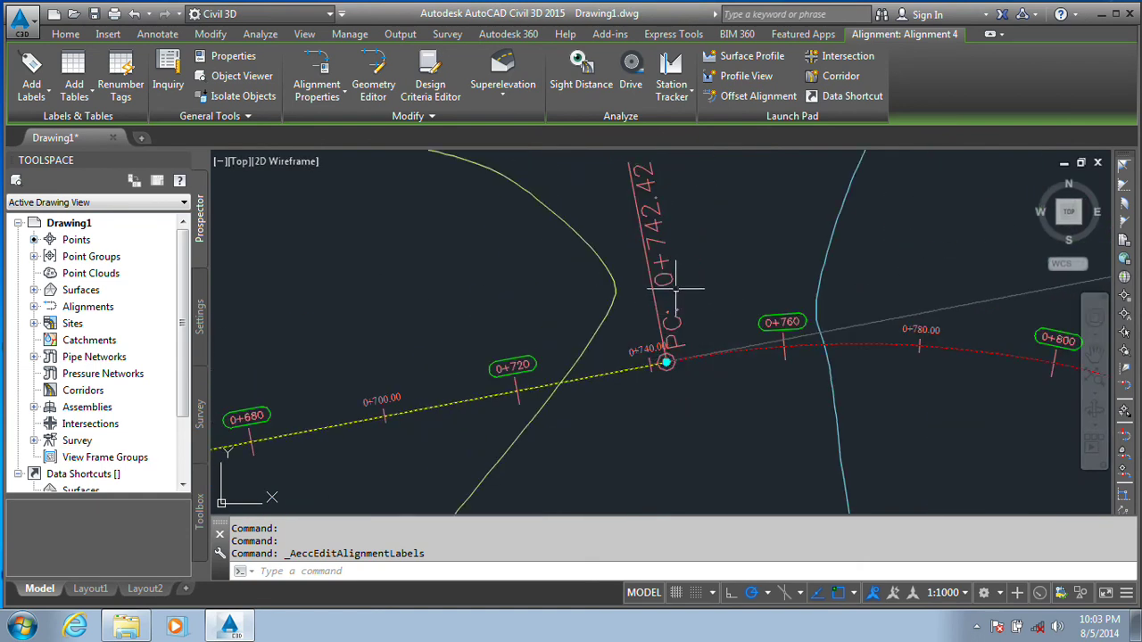
scroll(705, 276, "down", 3)
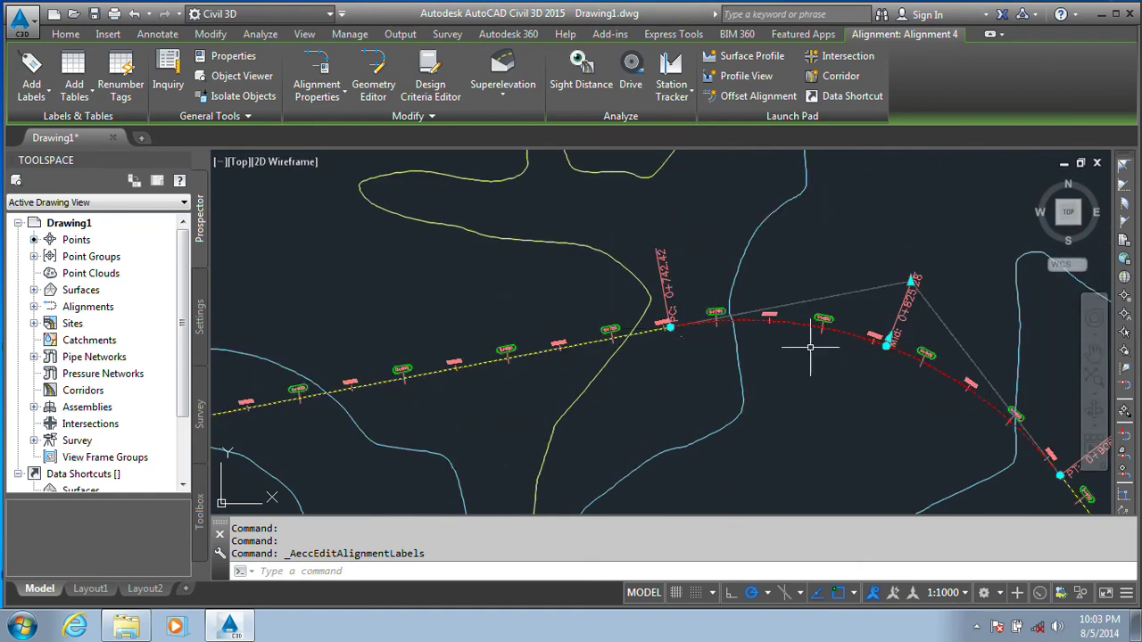
mouse_move(662, 386)
middle_mouse_down()
mouse_move(923, 313)
mouse_move(940, 280)
middle_mouse_up()
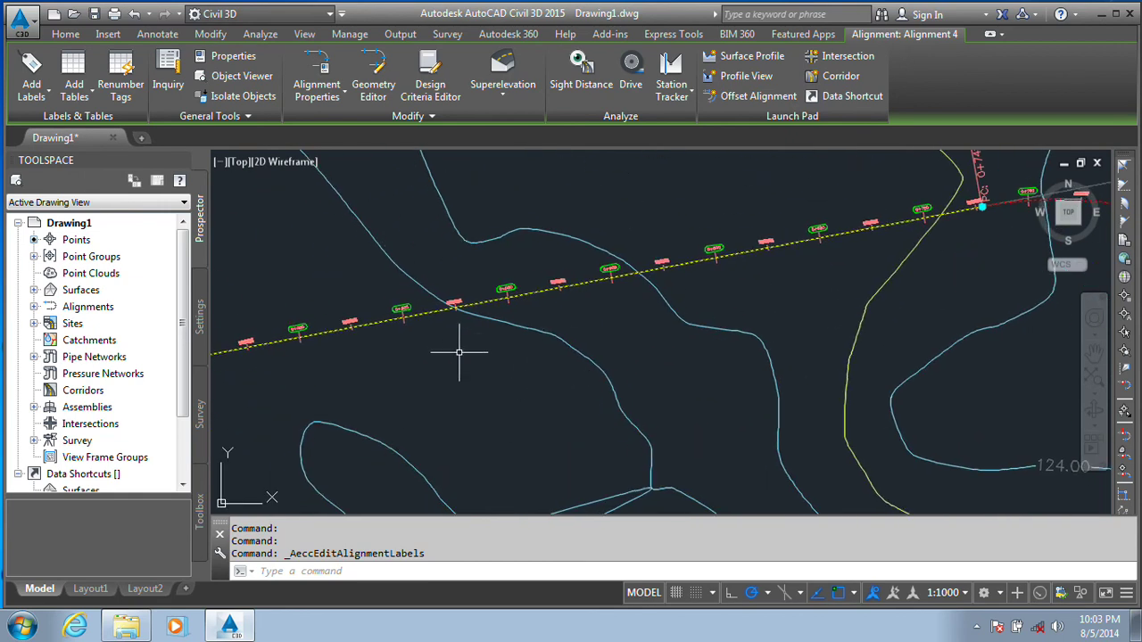
mouse_move(459, 352)
middle_mouse_down()
mouse_move(839, 331)
mouse_move(883, 312)
middle_mouse_up()
mouse_move(375, 422)
middle_mouse_down()
mouse_move(780, 375)
mouse_move(662, 365)
middle_mouse_up()
scroll(701, 377, "down", 3)
scroll(530, 374, "up", 5)
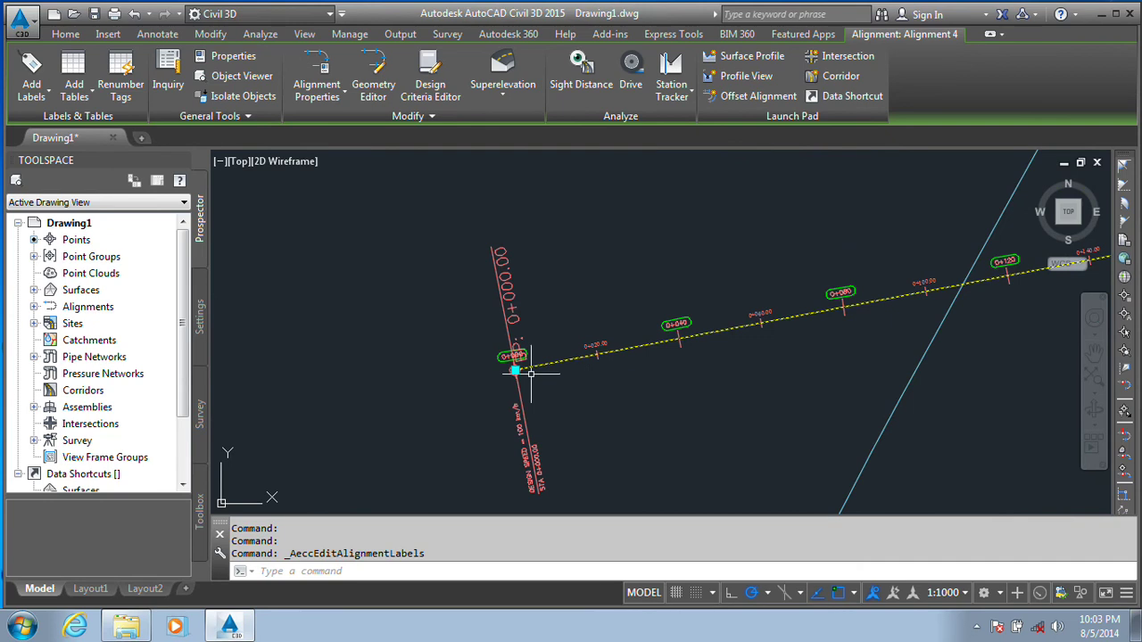
Open the Perpendicular with Tick and Line label style of the alignment's Geometry Points labels for editing
left_click(44, 100)
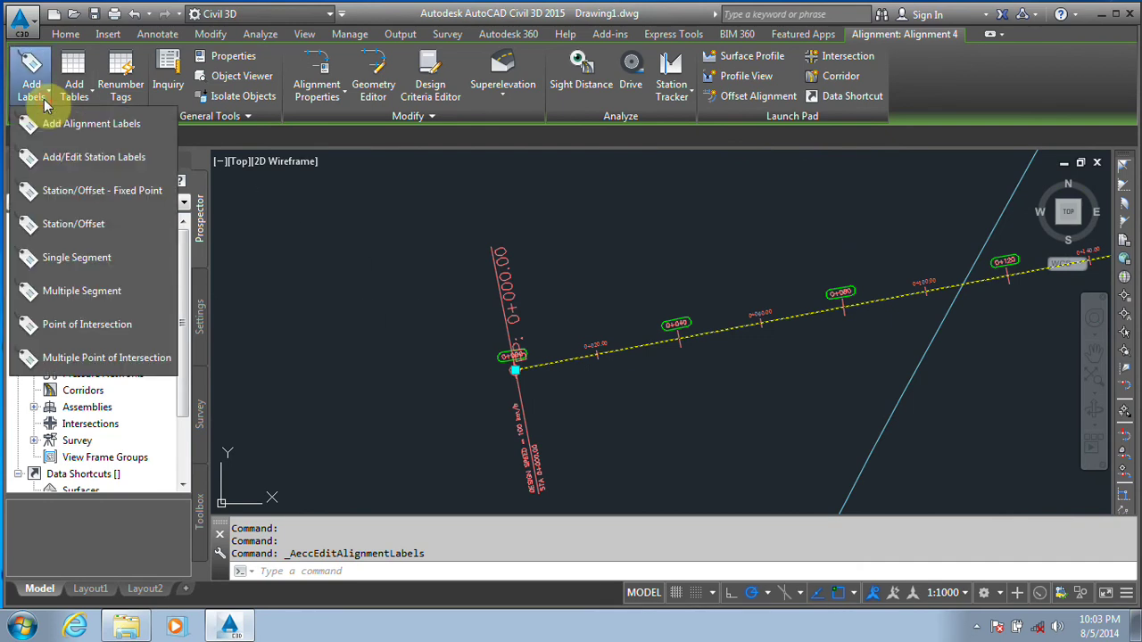
left_click(79, 156)
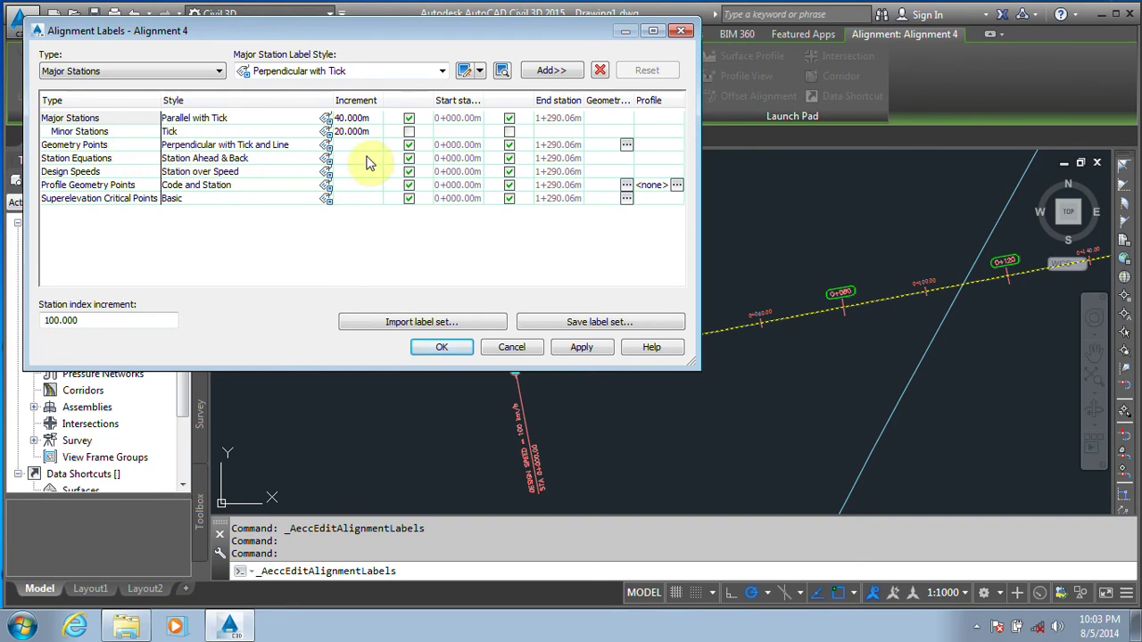
left_click(326, 146)
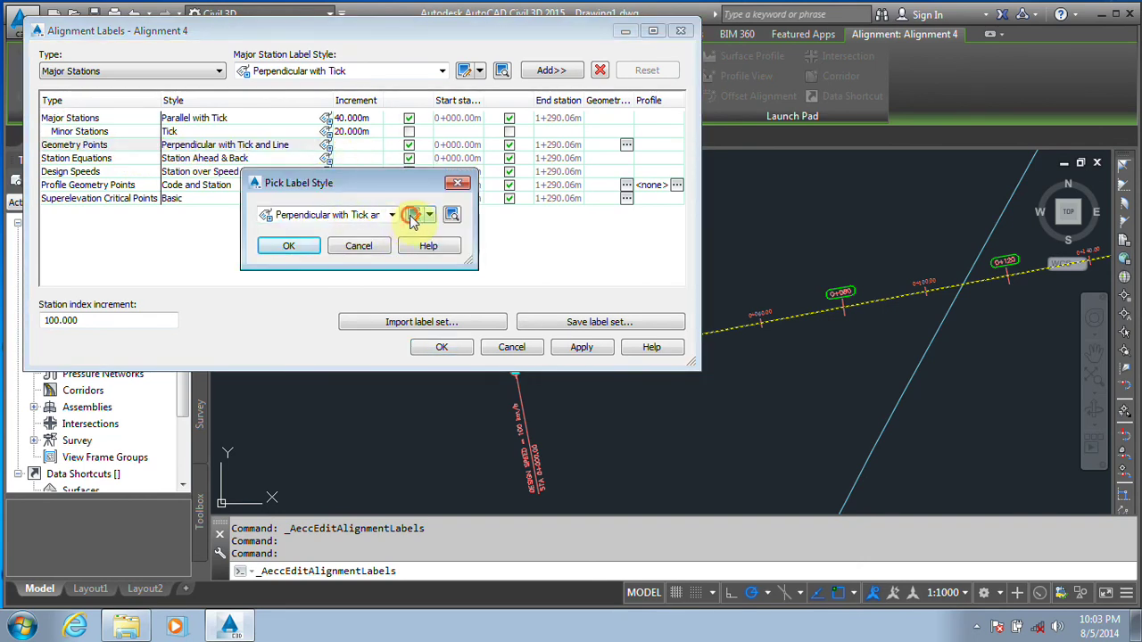
left_click(411, 216)
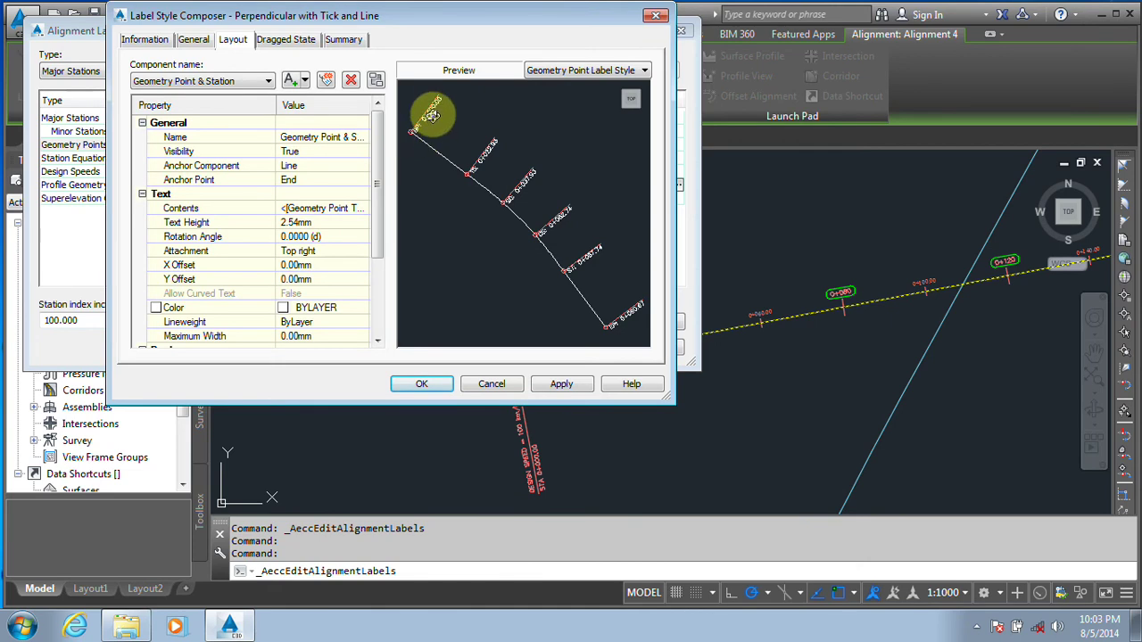
left_click_drag(432, 114, 500, 262)
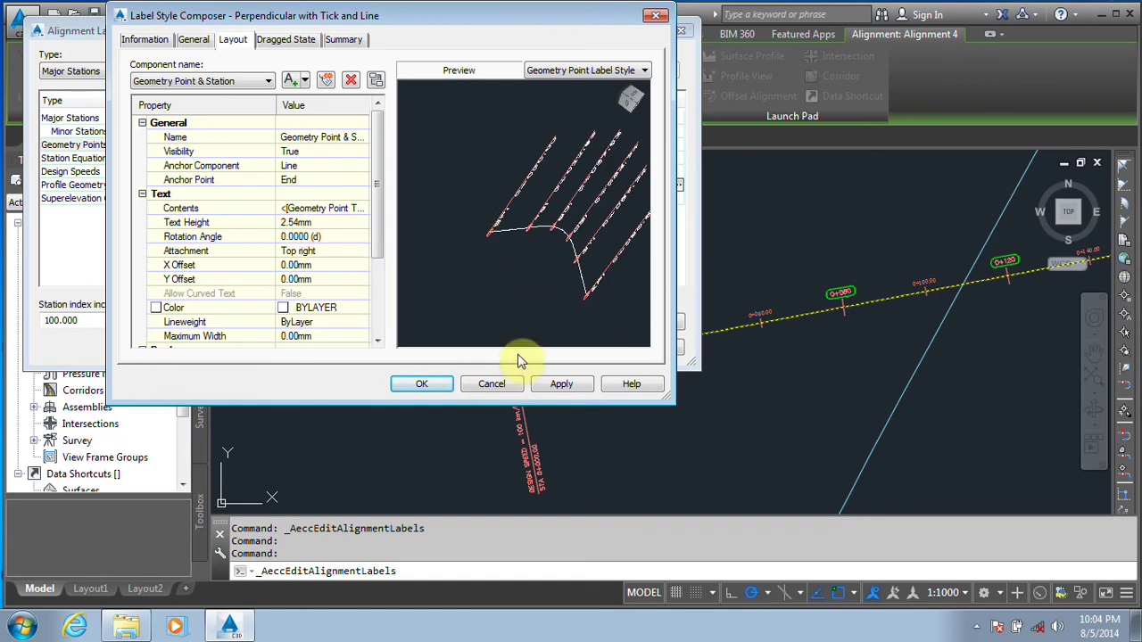
Set the Geometry Point & Station component's text height to 1 mm in the Perpendicular with Tick and Line style
left_click(214, 78)
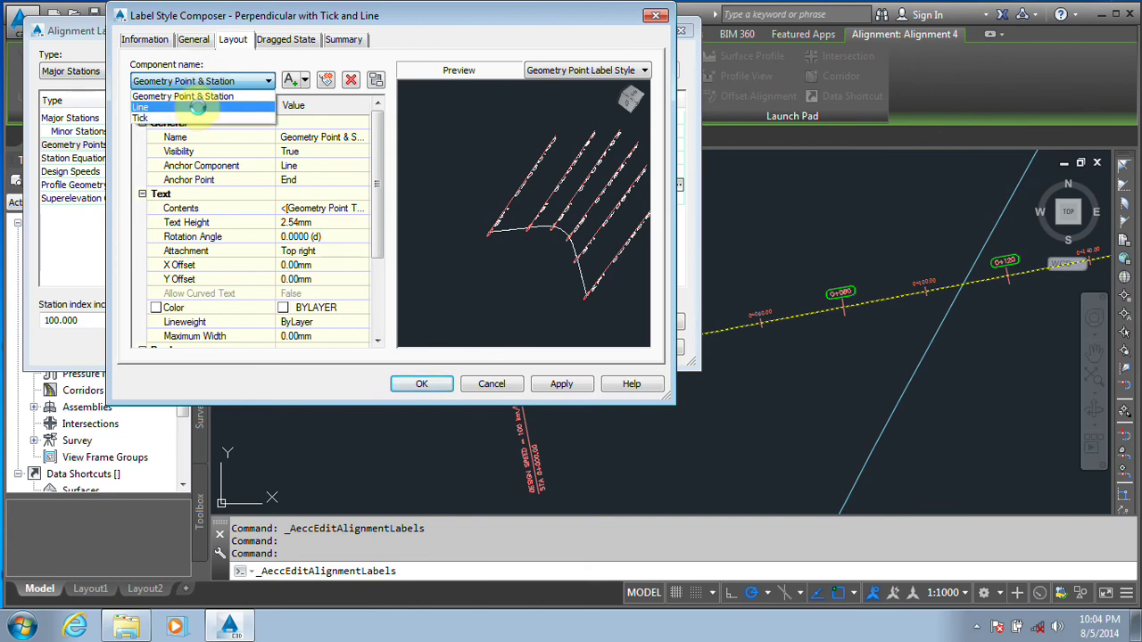
left_click(245, 99)
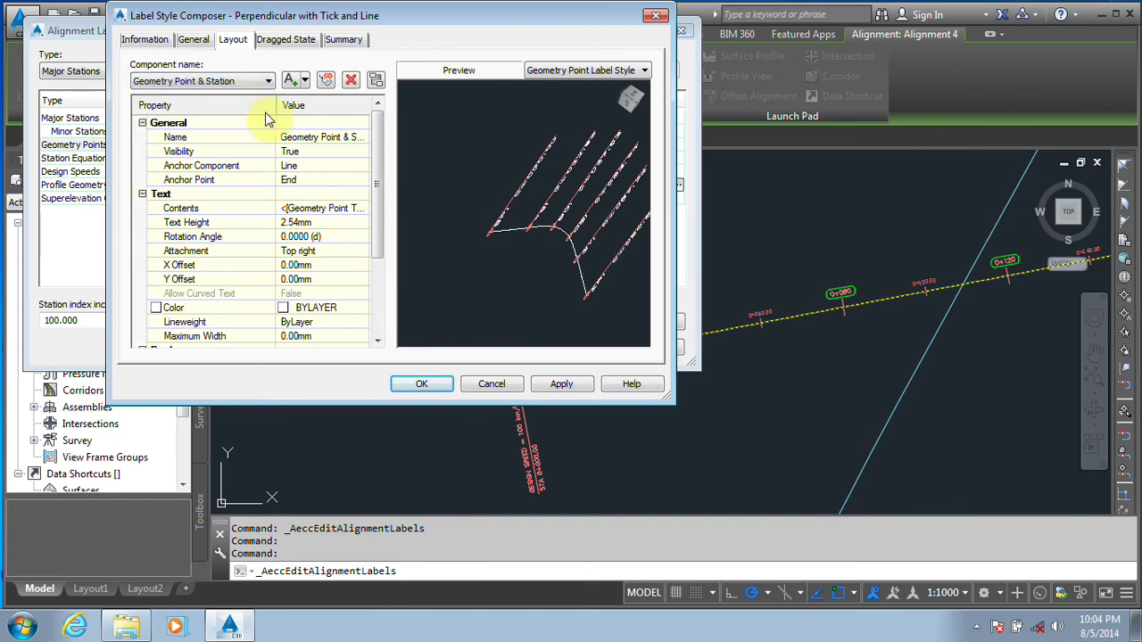
left_click(326, 225)
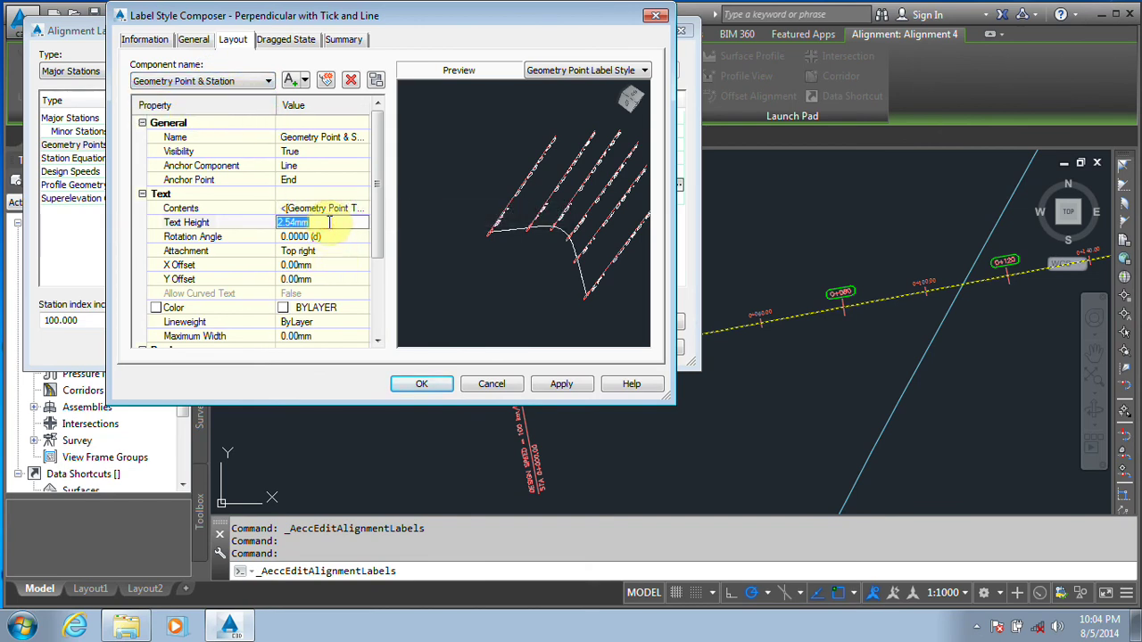
left_click(330, 238)
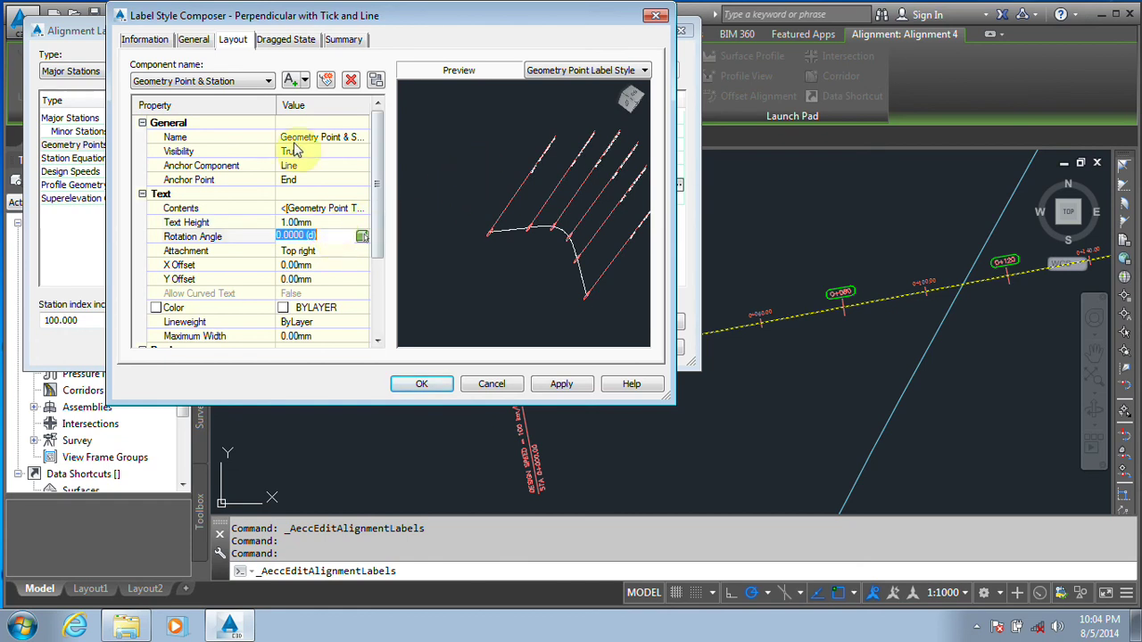
Shorten the Line component's fixed length in the Perpendicular with Tick and Line style and apply the label changes to the alignment
left_click(189, 82)
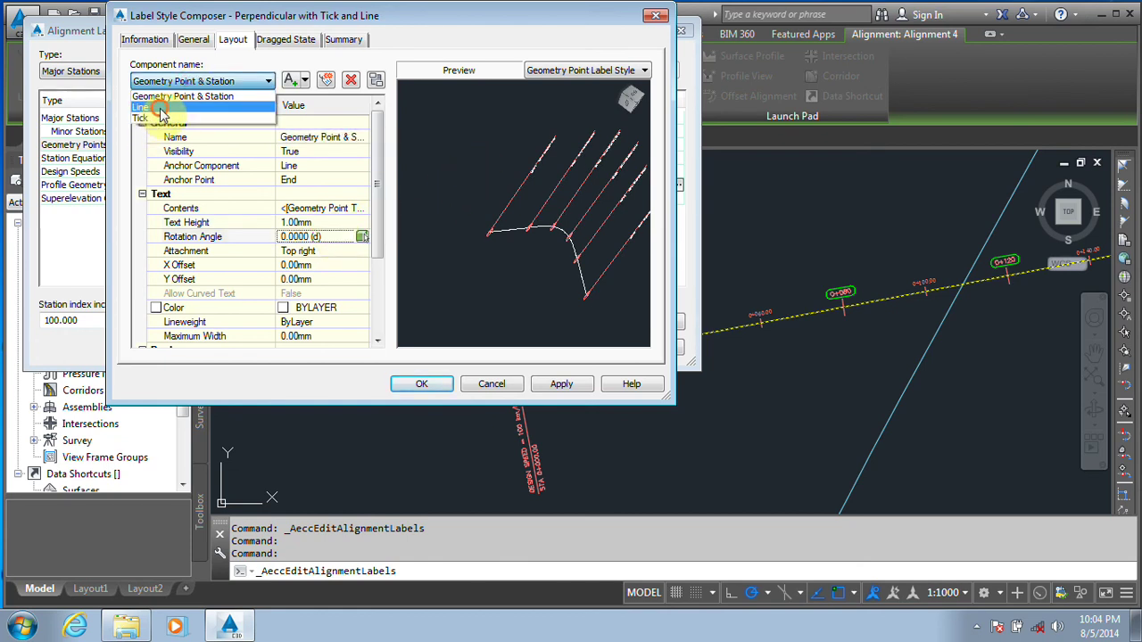
left_click(151, 108)
left_click(326, 266)
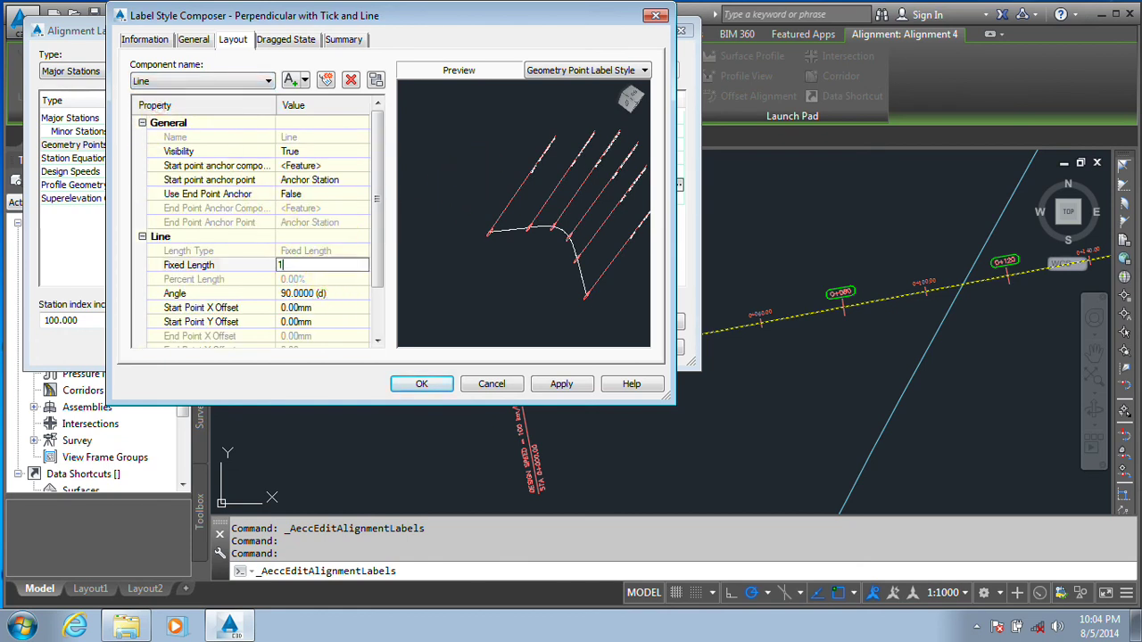
left_click(421, 384)
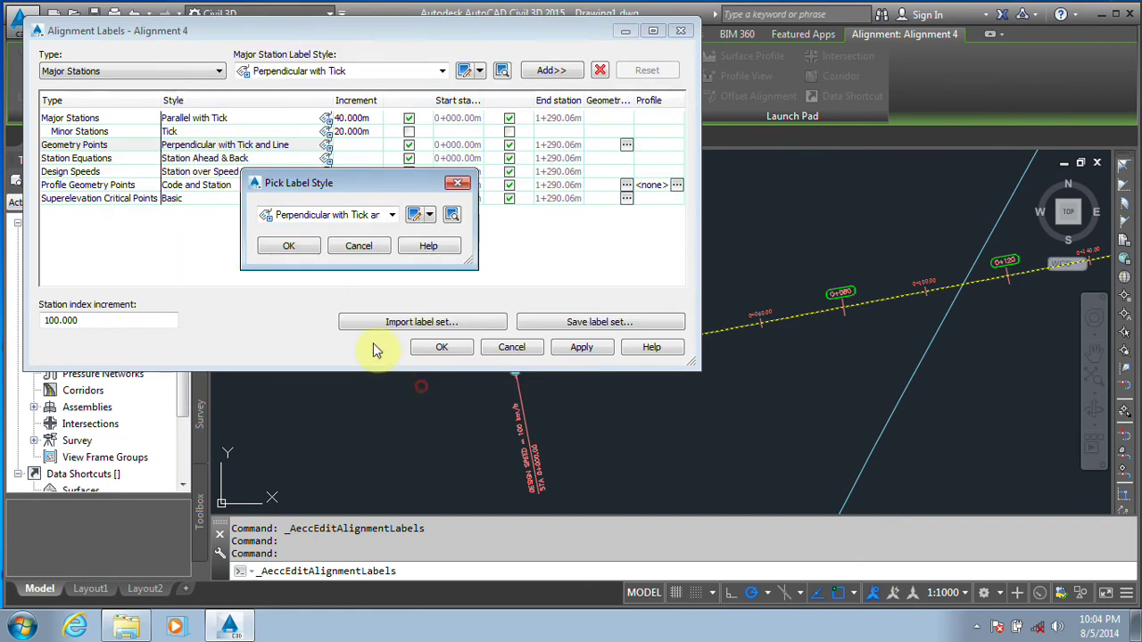
left_click(288, 246)
left_click(442, 347)
scroll(486, 379, "up", 5)
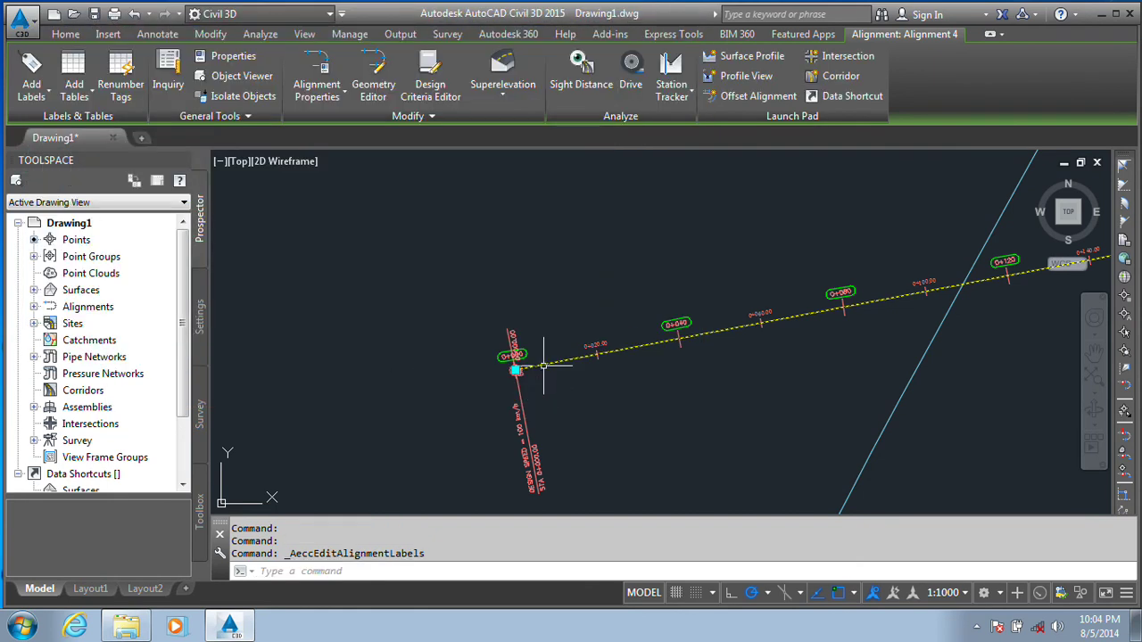
scroll(486, 379, "up", 2)
scroll(473, 411, "down", 8)
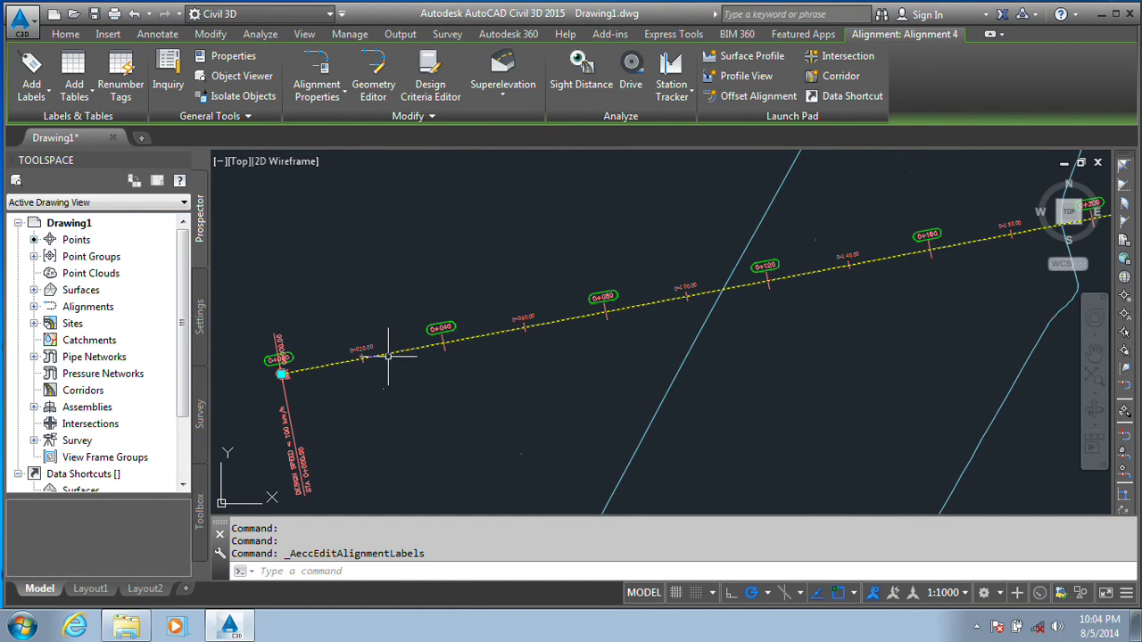
Inspect the label at the curve's start and open the Geometry Points' Perpendicular with Tick and Line style for editing
scroll(927, 332, "down", 2)
scroll(841, 311, "up", 8)
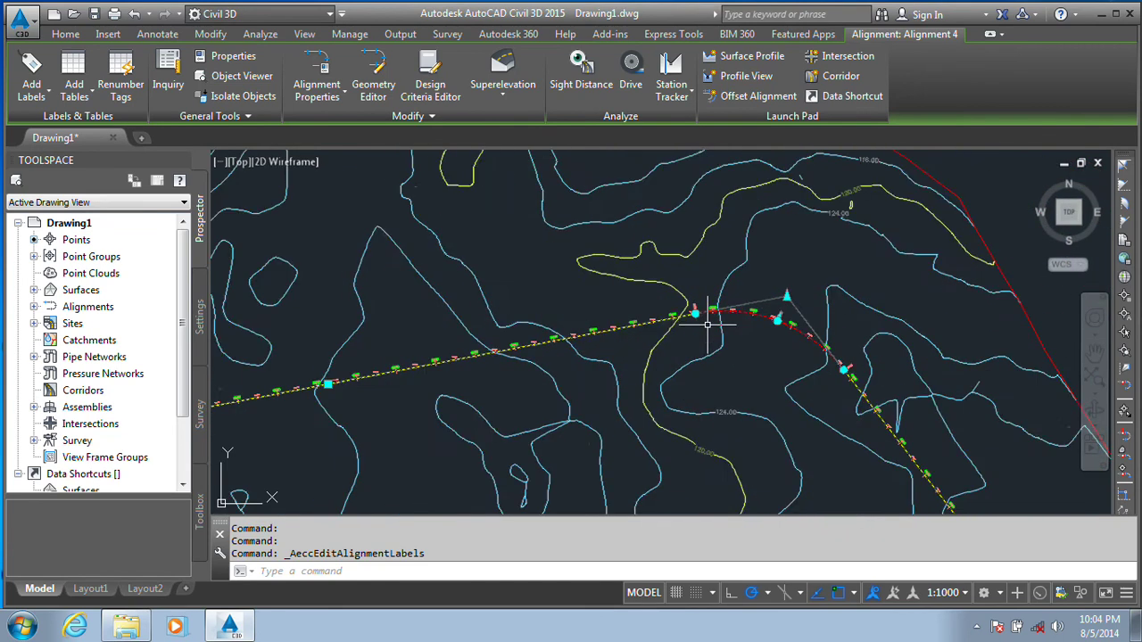
scroll(584, 311, "up", 5)
scroll(581, 313, "down", 1)
scroll(576, 277, "up", 1)
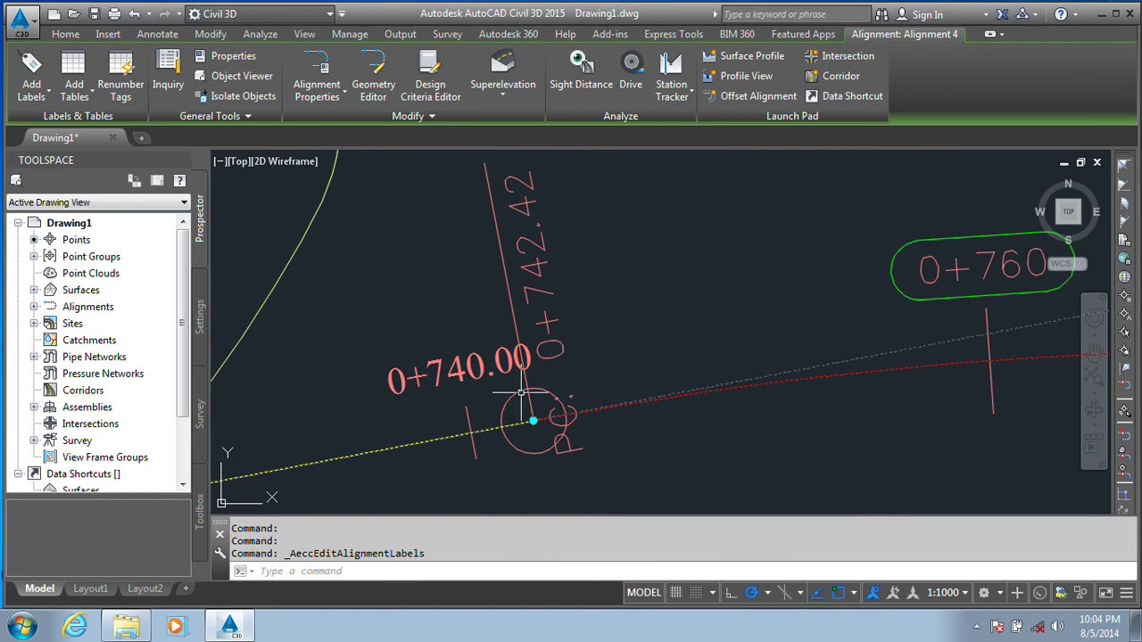
left_click(522, 412)
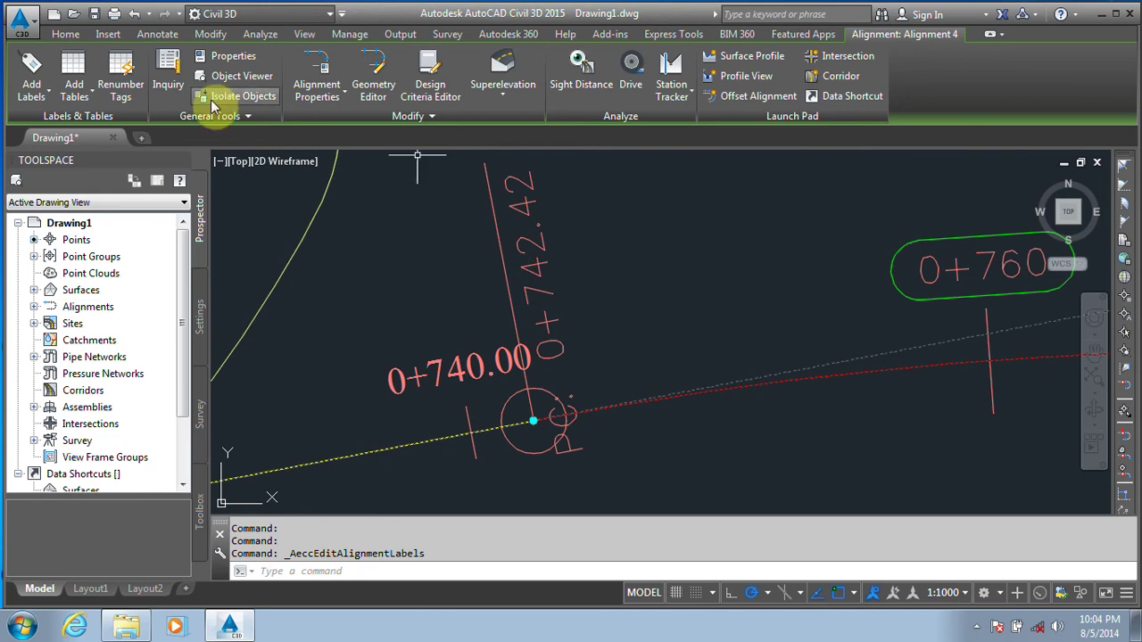
left_click(32, 85)
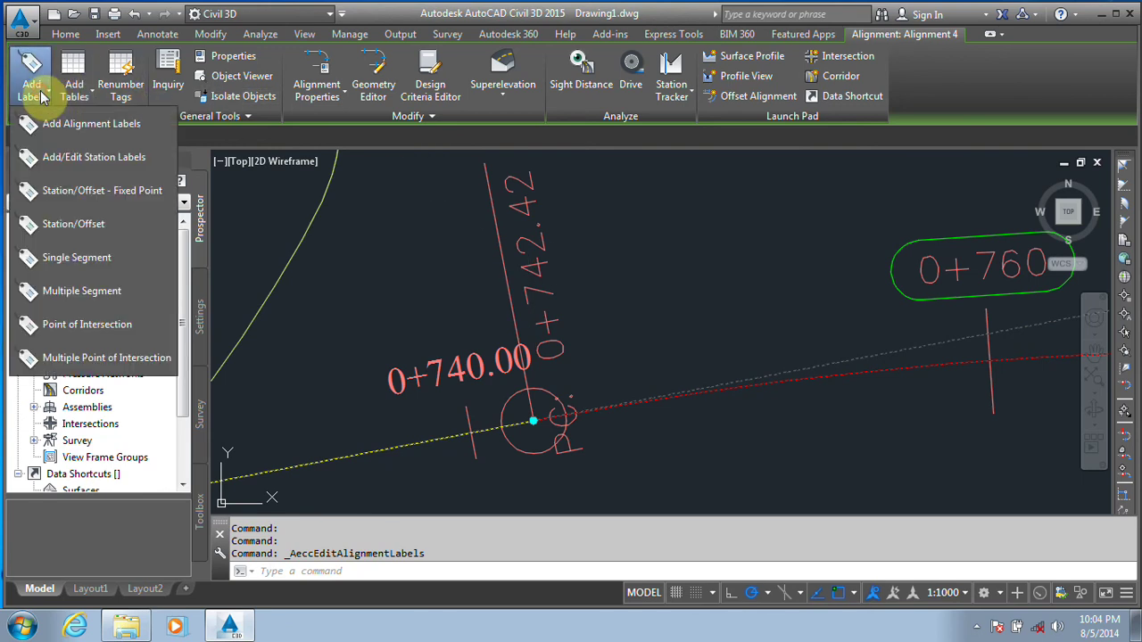
left_click(64, 158)
left_click(90, 145)
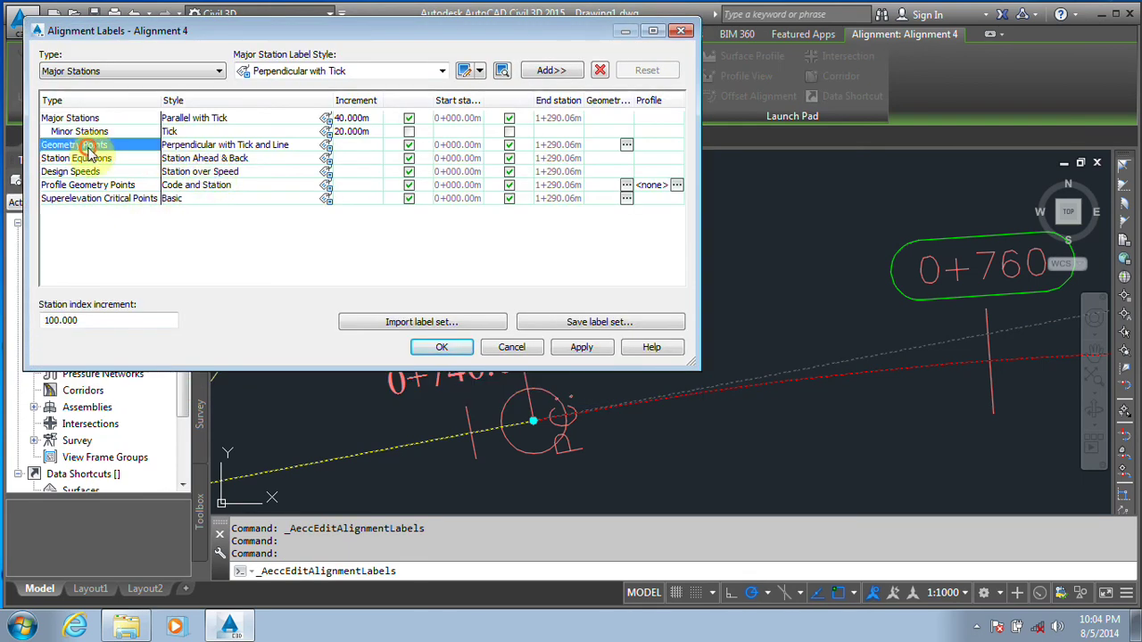
left_click(326, 144)
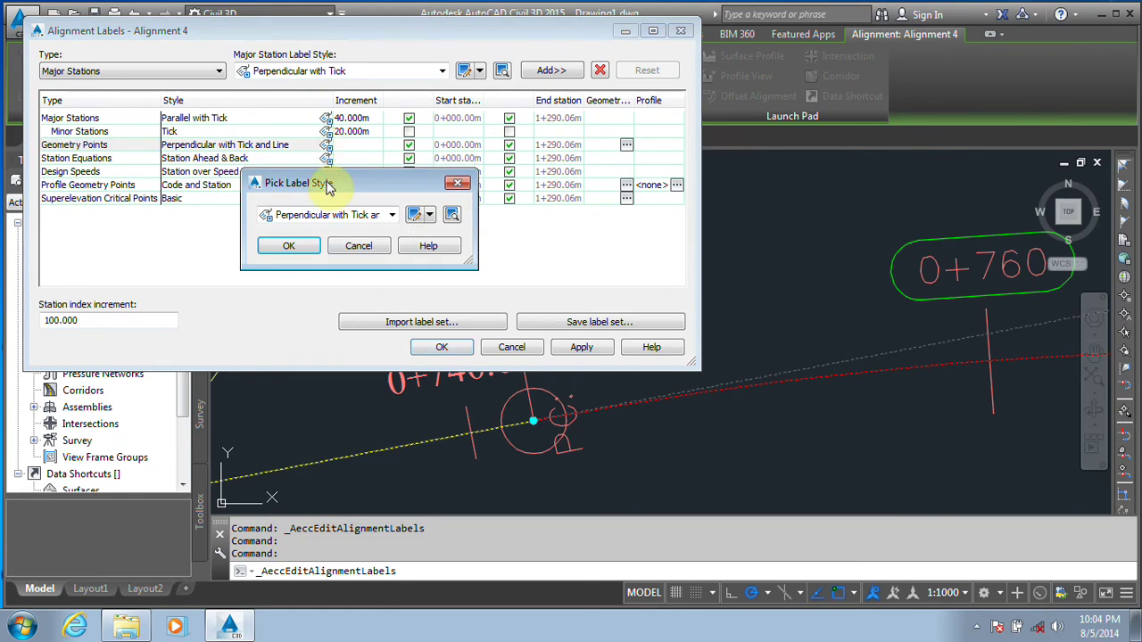
left_click(429, 214)
left_click(427, 225)
Set the Tick component's block height to 1 mm in the Perpendicular with Tick and Line style
left_click(223, 82)
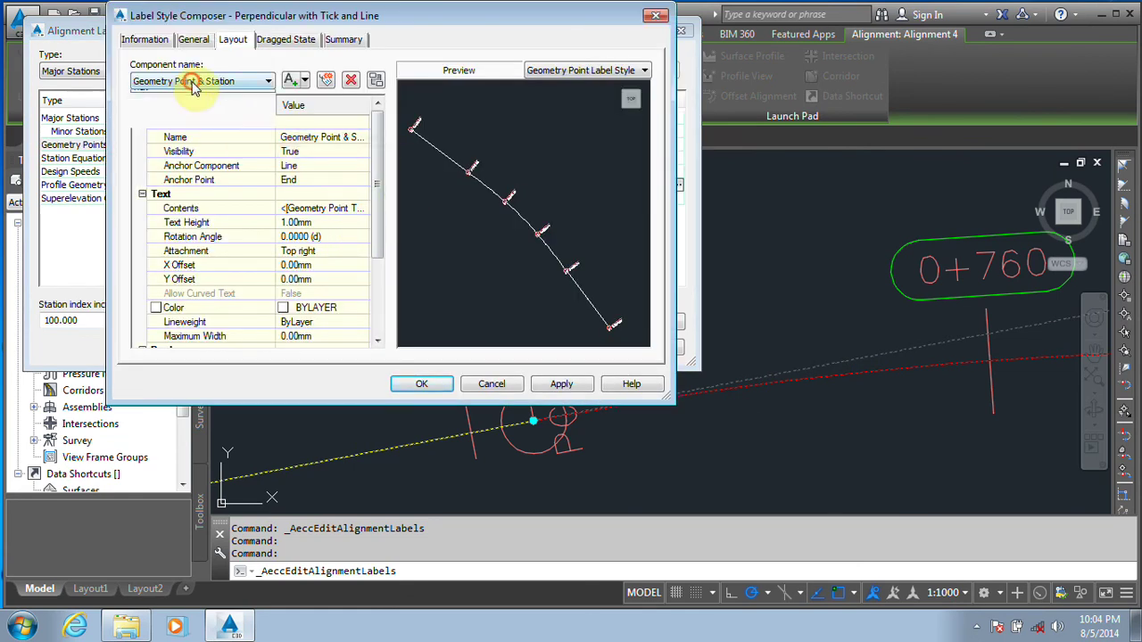
left_click(146, 118)
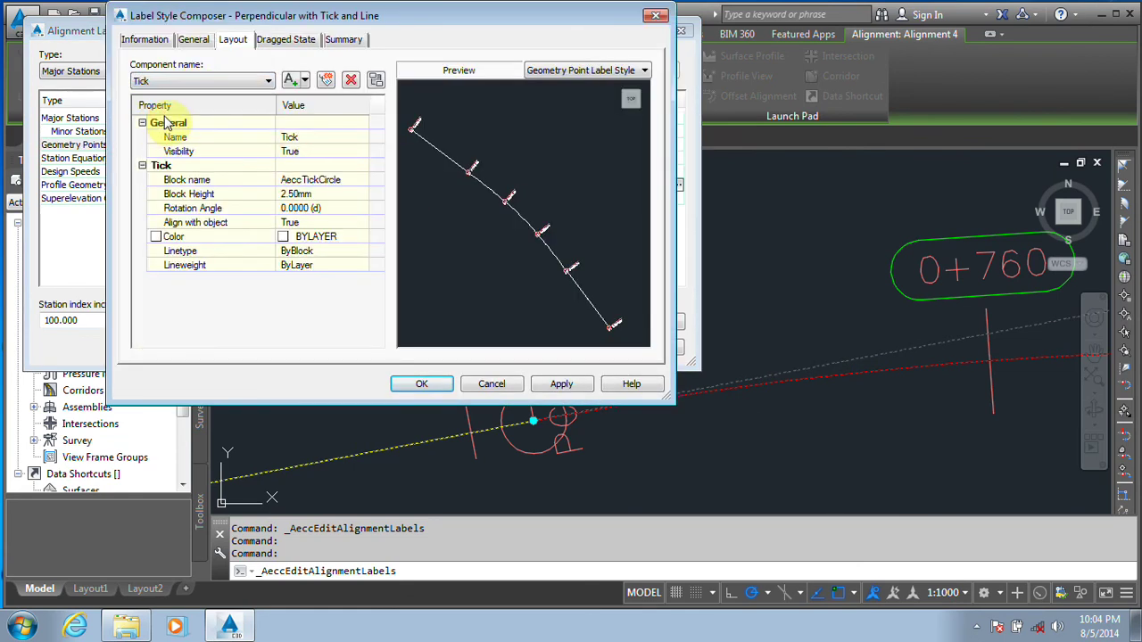
left_click(308, 194)
type("1")
left_click(337, 209)
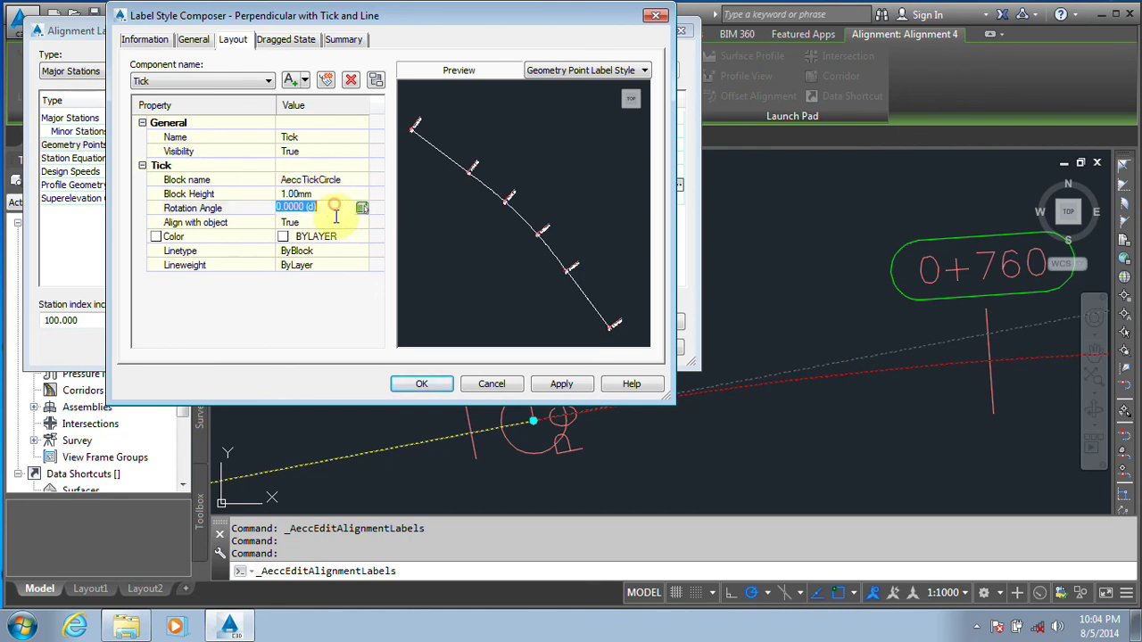
Set the Line component's fixed length to 20 mm and apply the label changes to the alignment
left_click(178, 81)
left_click(157, 117)
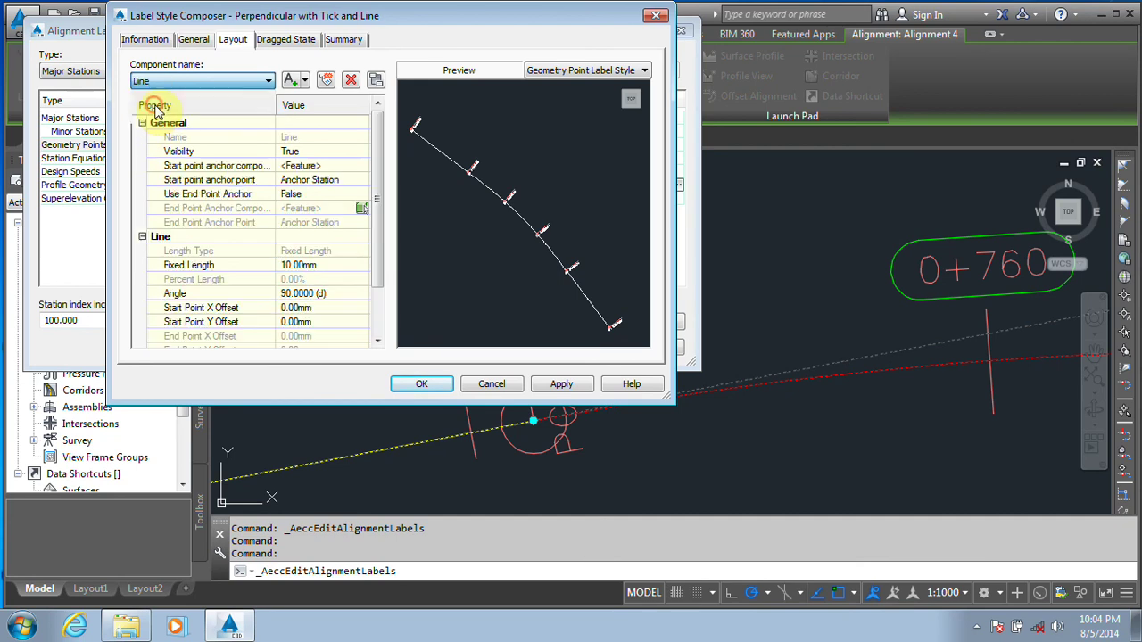
left_click(328, 265)
type("20")
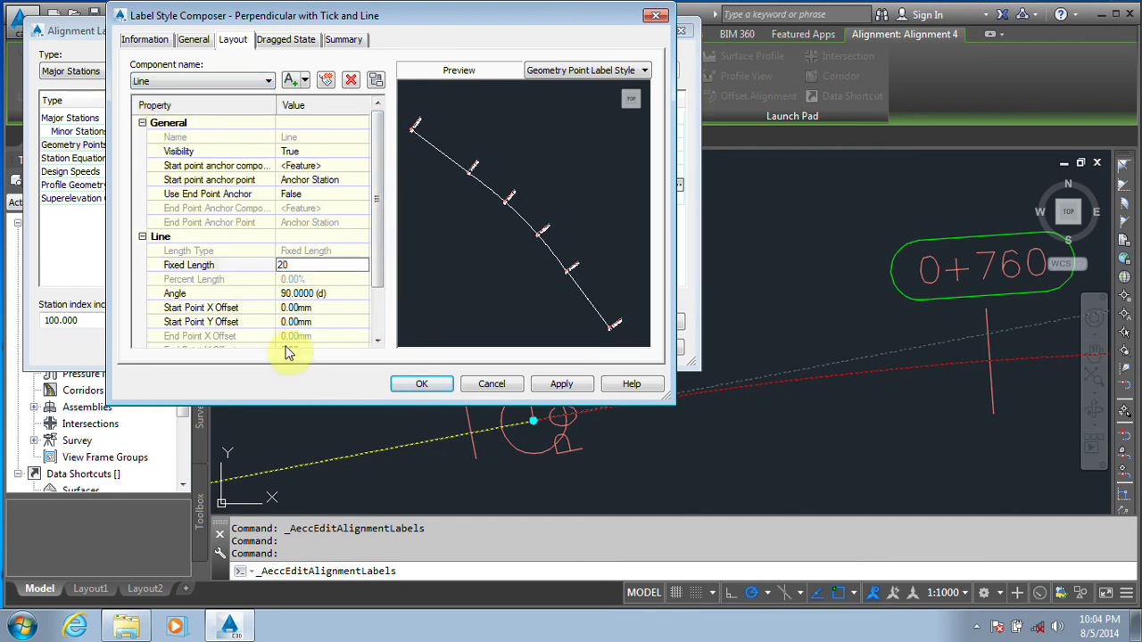
left_click(426, 382)
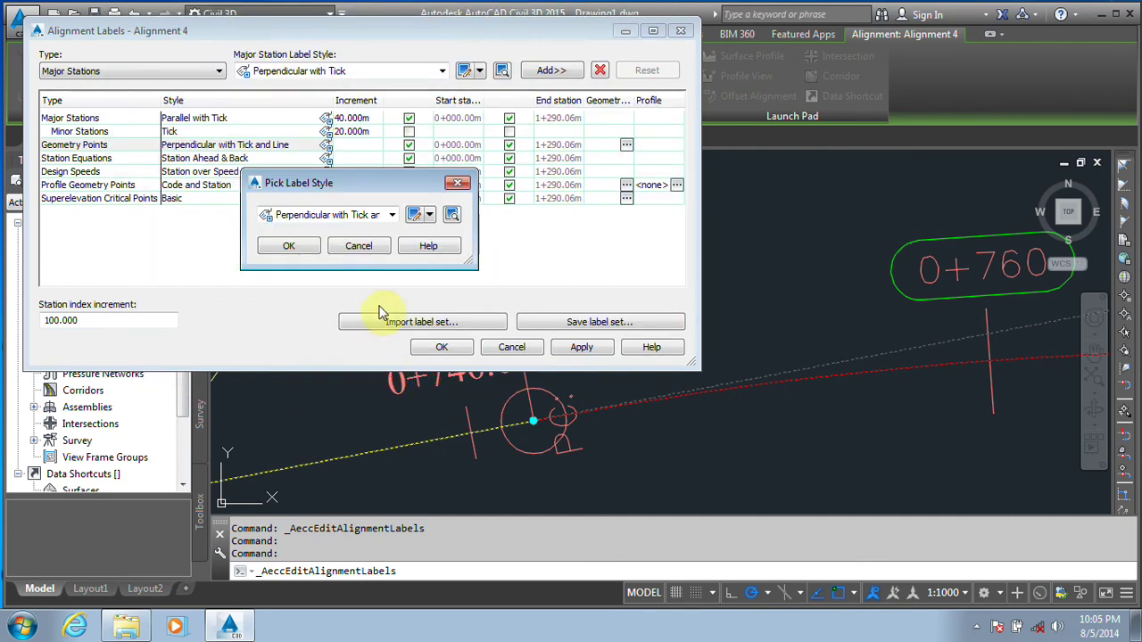
left_click(284, 246)
left_click(441, 347)
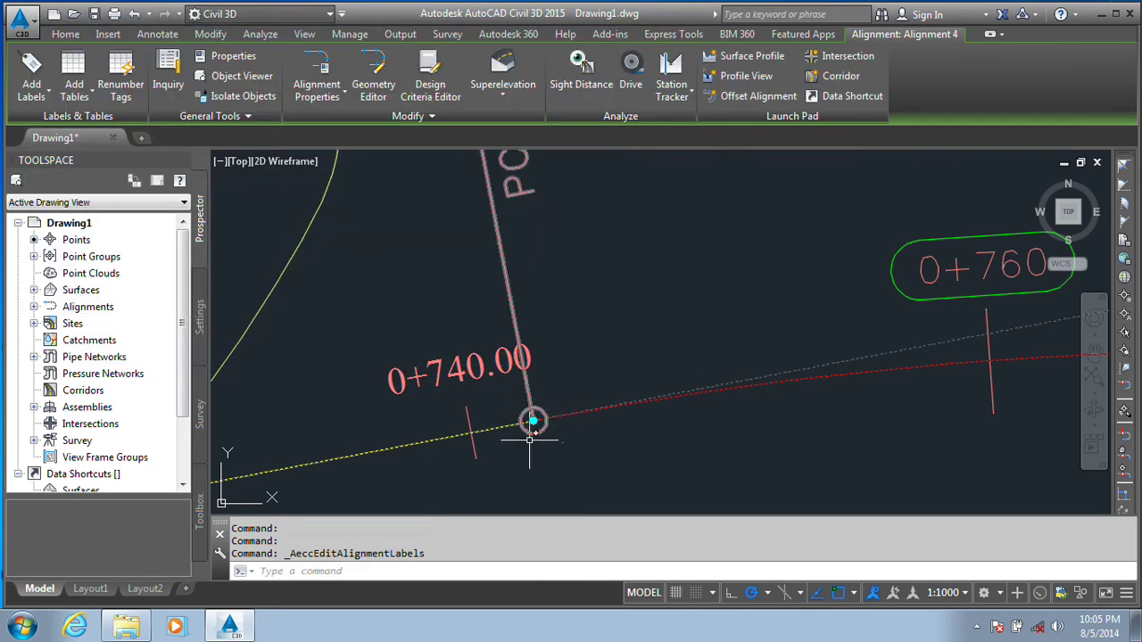
Examine the geometry point labels at the curve and at the alignment's start, and deselect the alignment
scroll(529, 465, "down", 1)
scroll(529, 466, "down", 1)
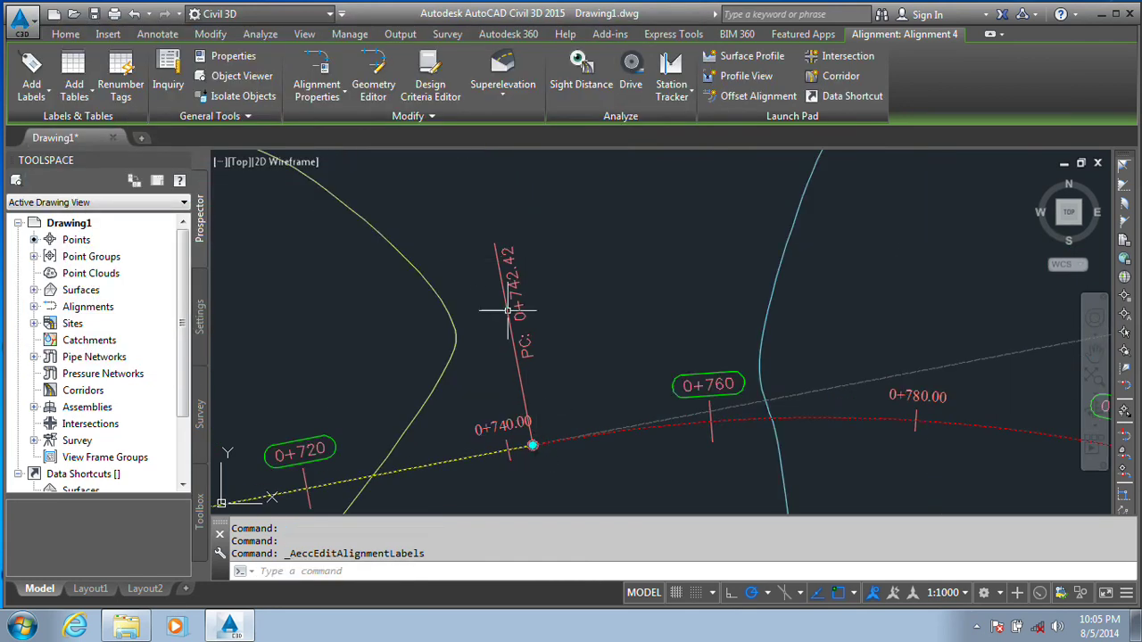
scroll(508, 311, "down", 5)
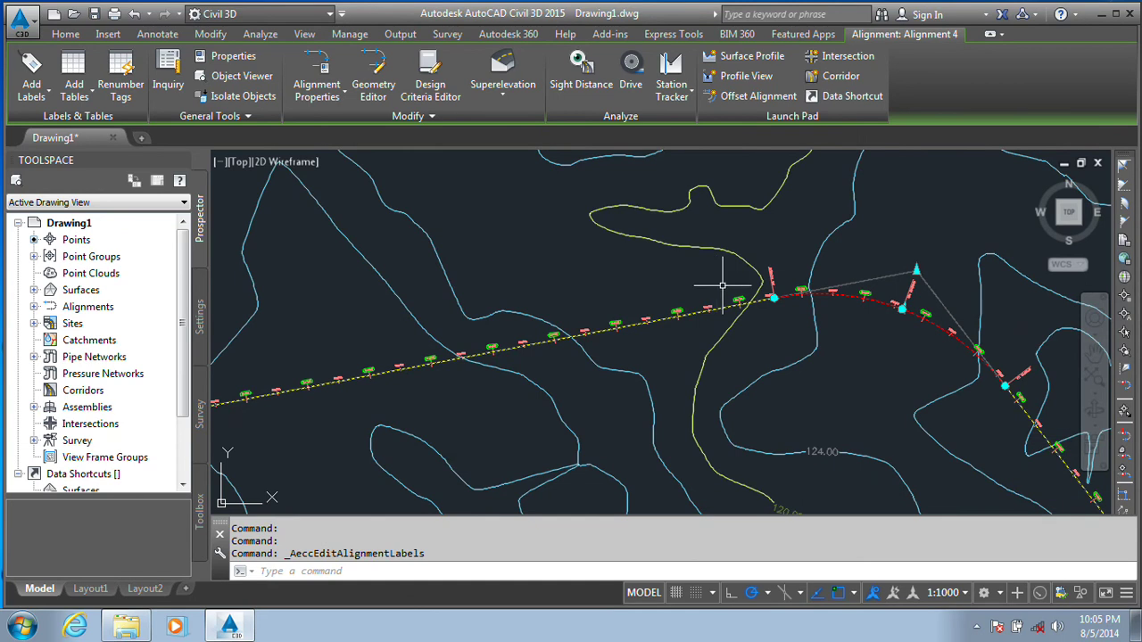
scroll(758, 283, "up", 5)
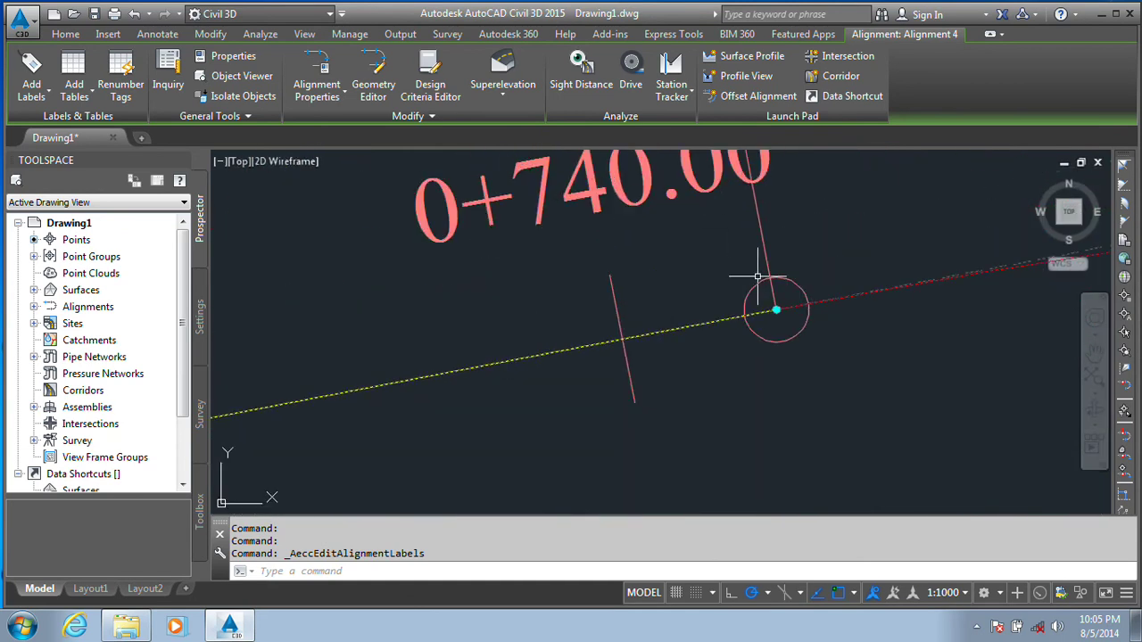
scroll(757, 277, "down", 5)
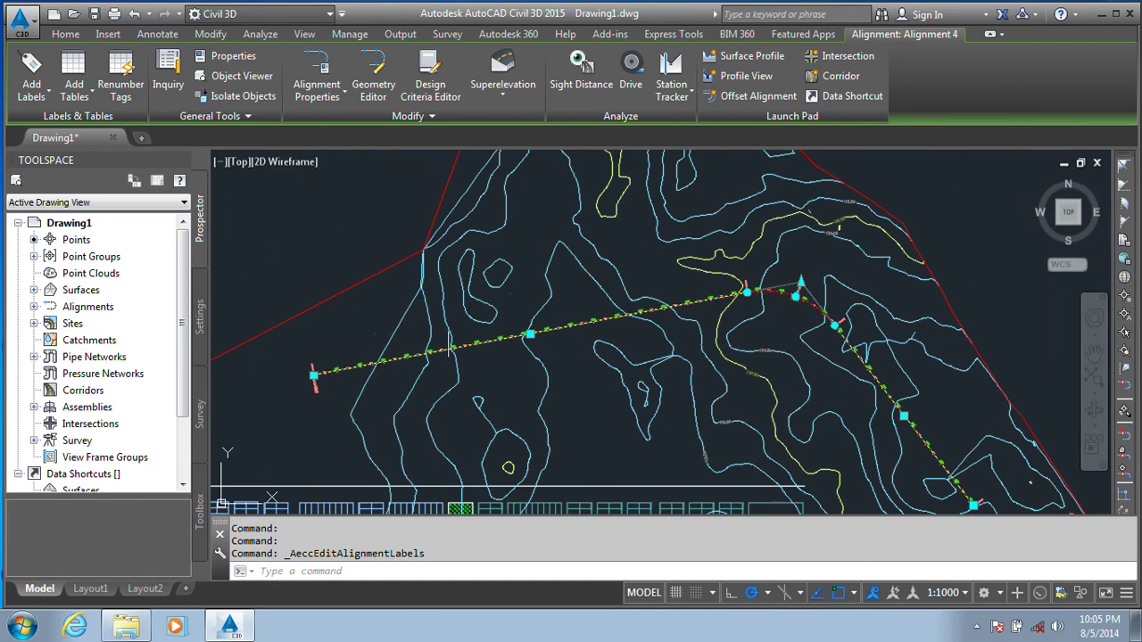
scroll(301, 377, "up", 5)
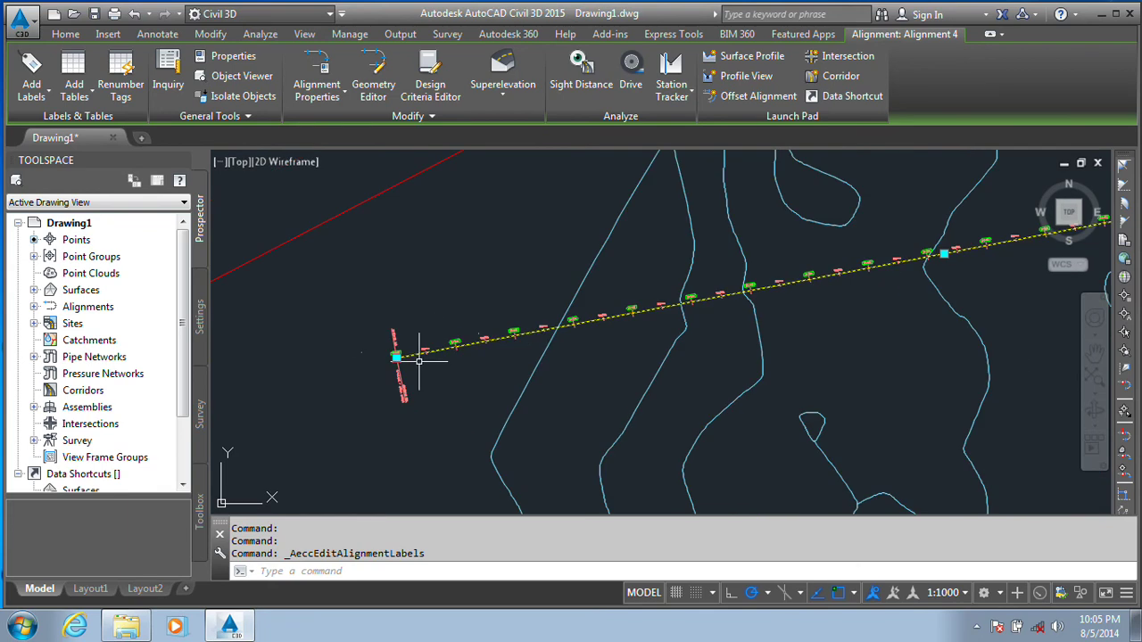
key("Escape")
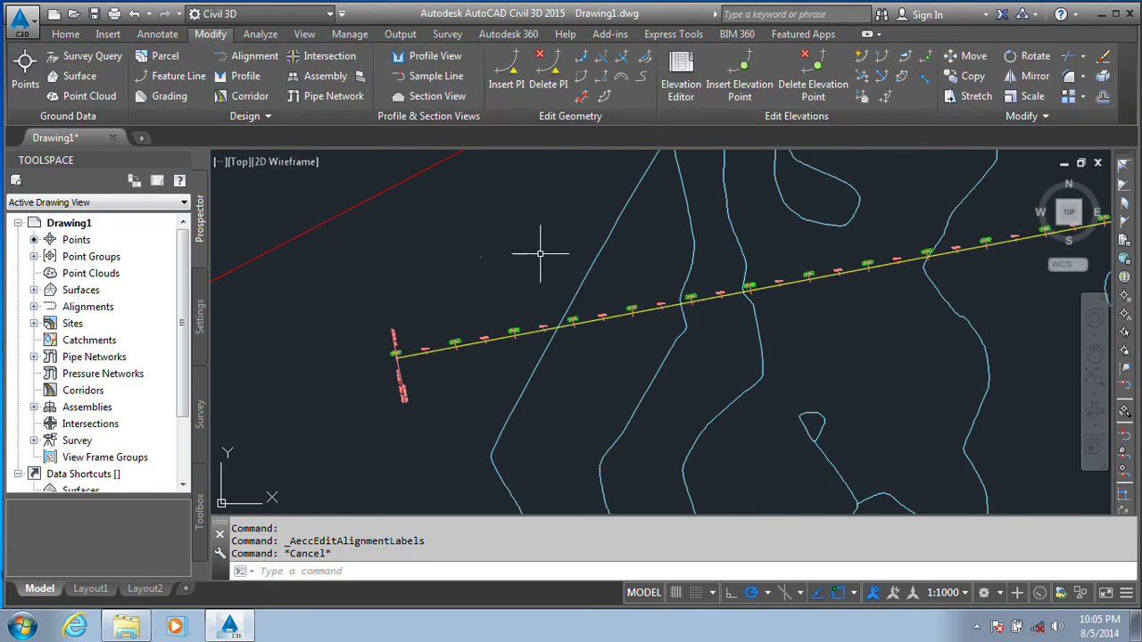
Select the road alignment and start Offset Alignment with Alignment 4 as the parent alignment
left_click(468, 349)
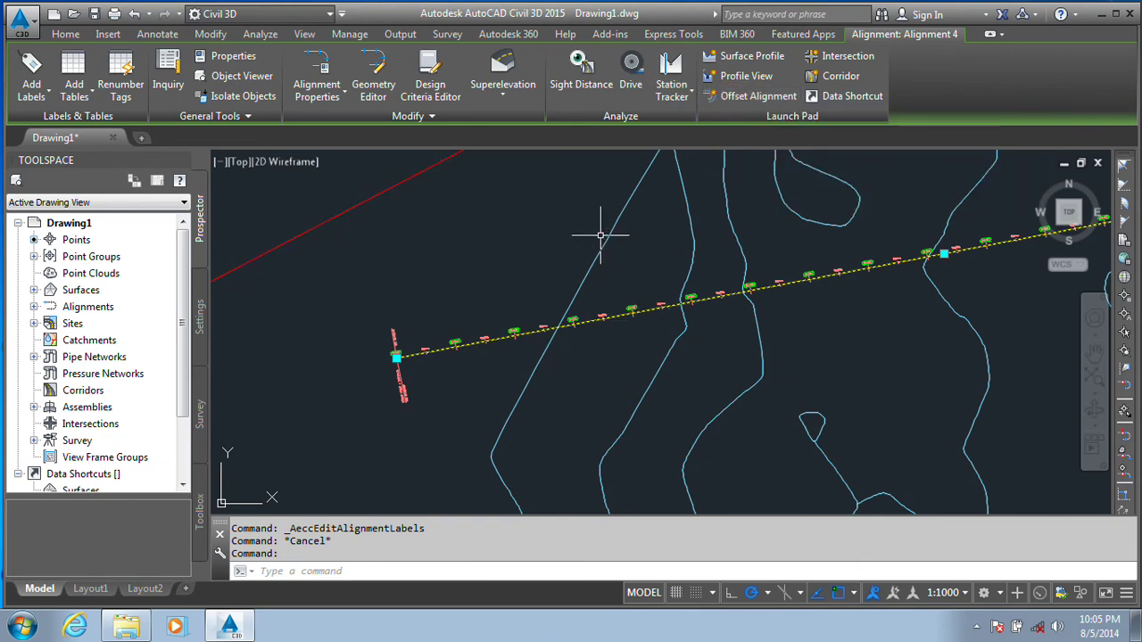
scroll(393, 365, "up", 4)
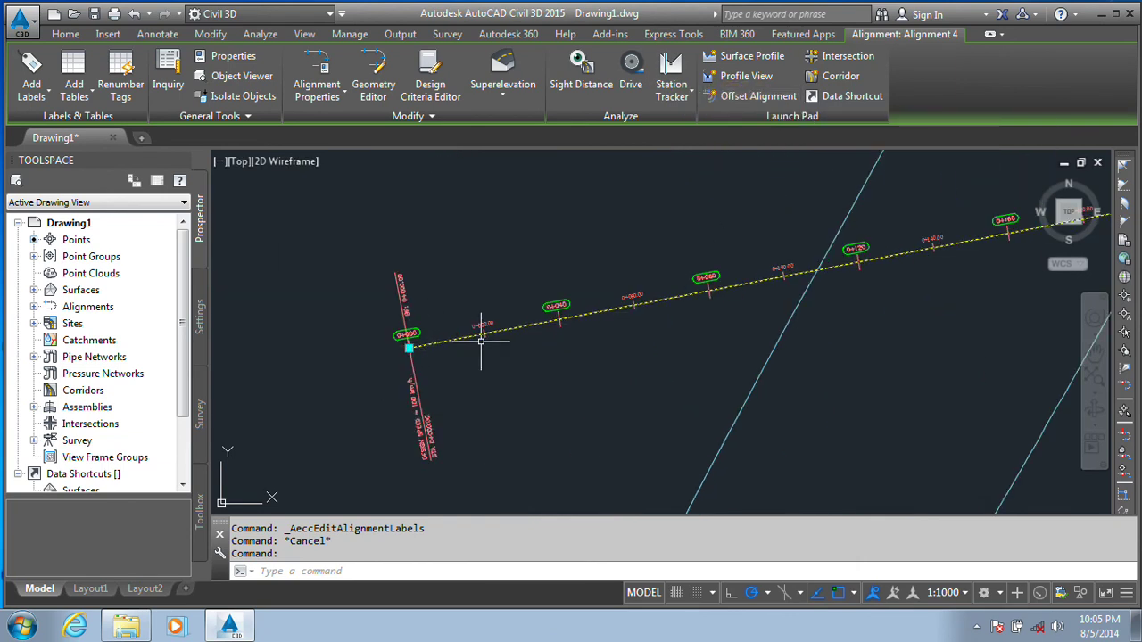
scroll(665, 339, "down", 6)
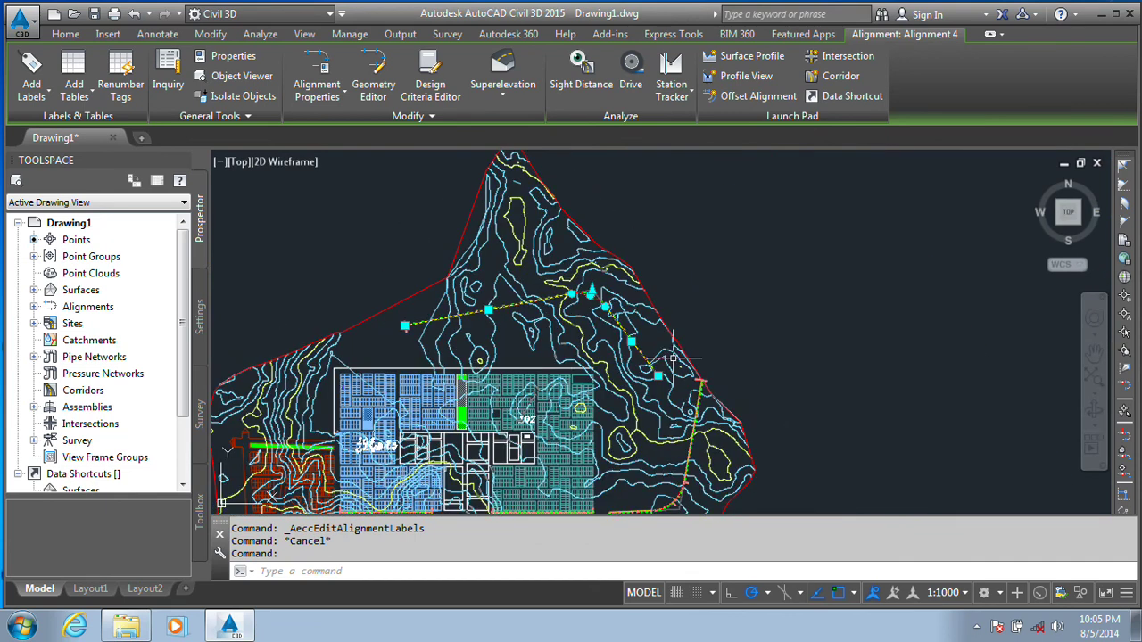
scroll(395, 310, "up", 6)
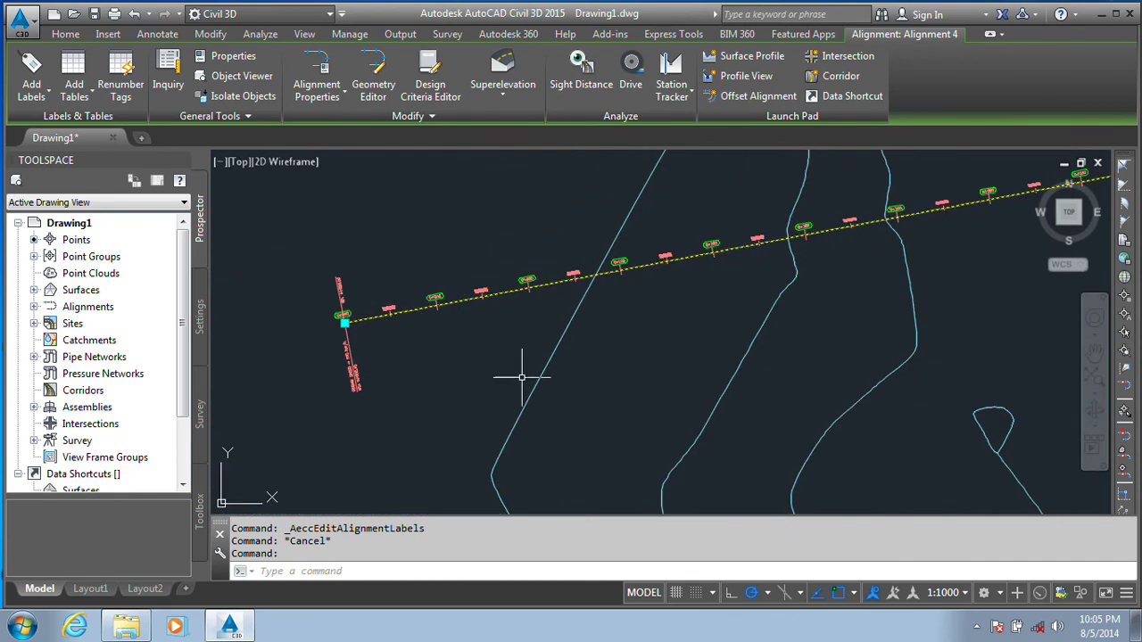
scroll(482, 365, "down", 5)
scroll(453, 324, "up", 5)
scroll(475, 338, "down", 1)
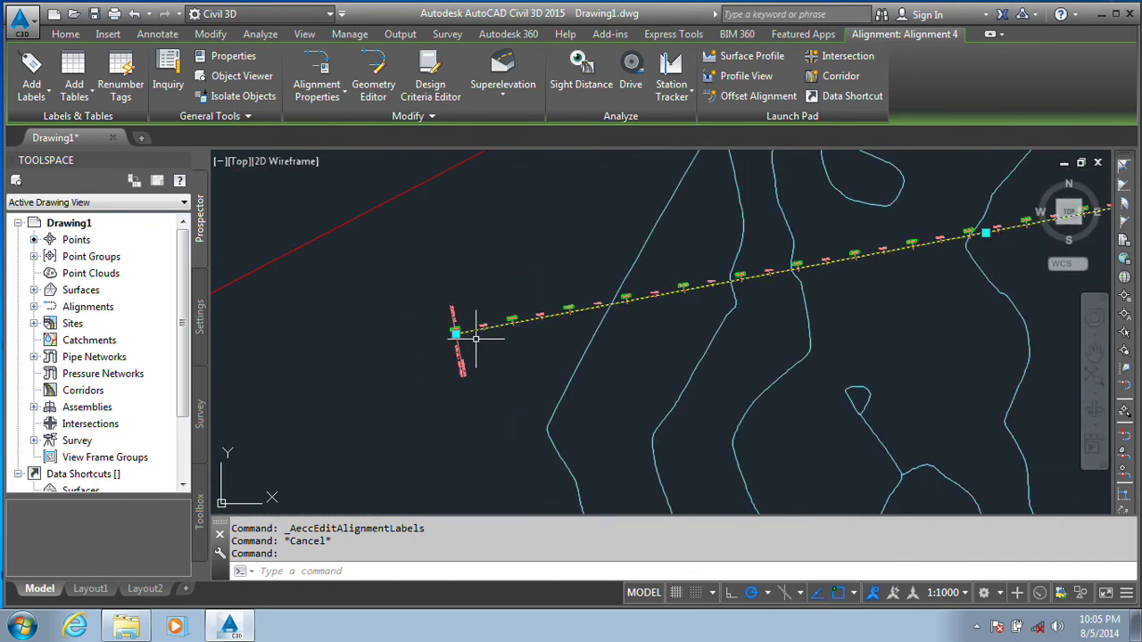
left_click(746, 98)
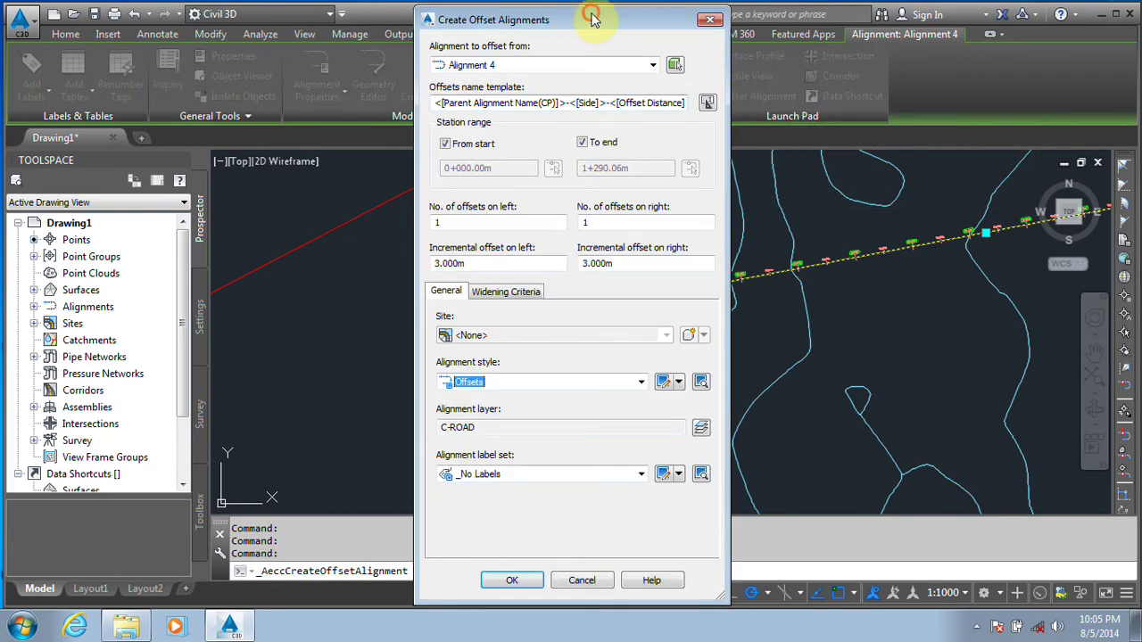
left_click_drag(595, 11, 367, 15)
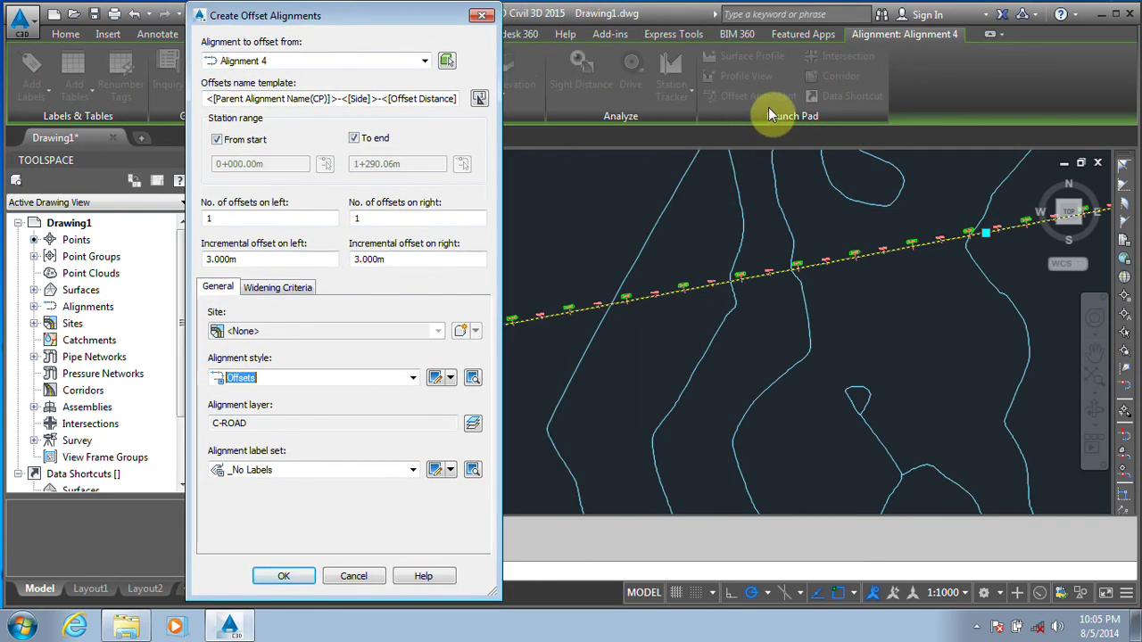
left_click(294, 61)
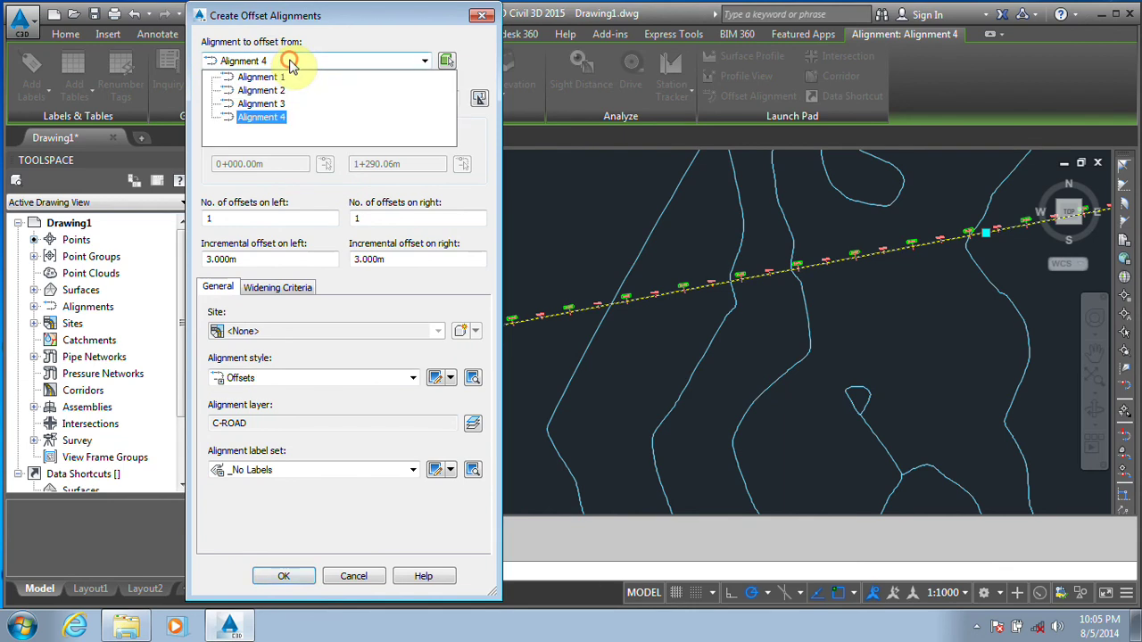
left_click(283, 118)
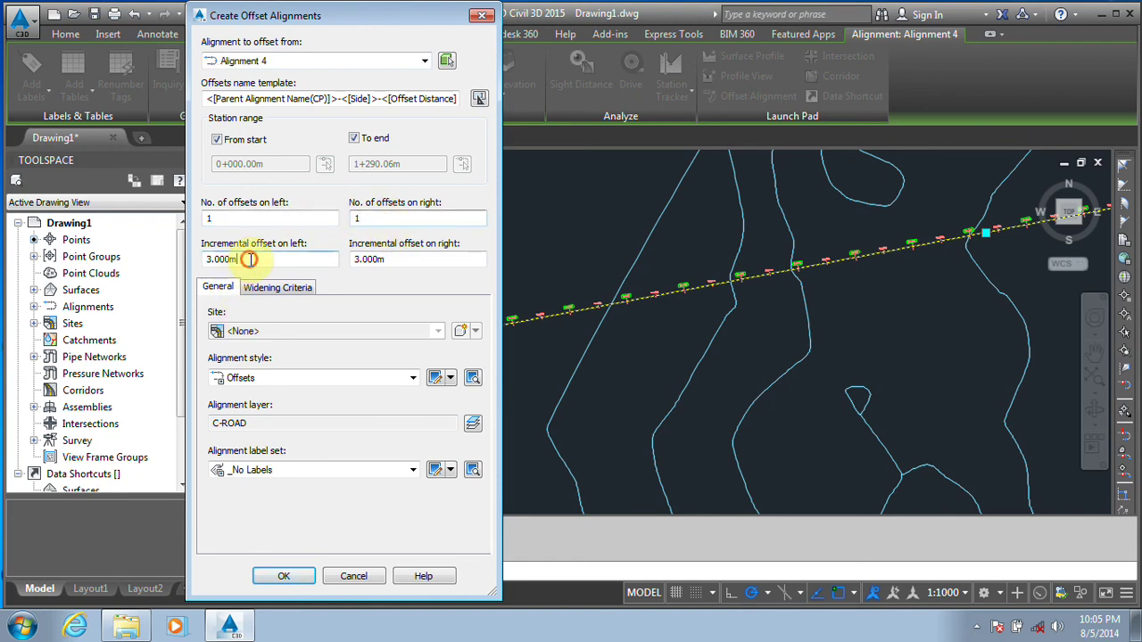
Create one offset alignment on each side at 3 m, using the Offsets style and the _No Labels set
left_click_drag(252, 259, 191, 265)
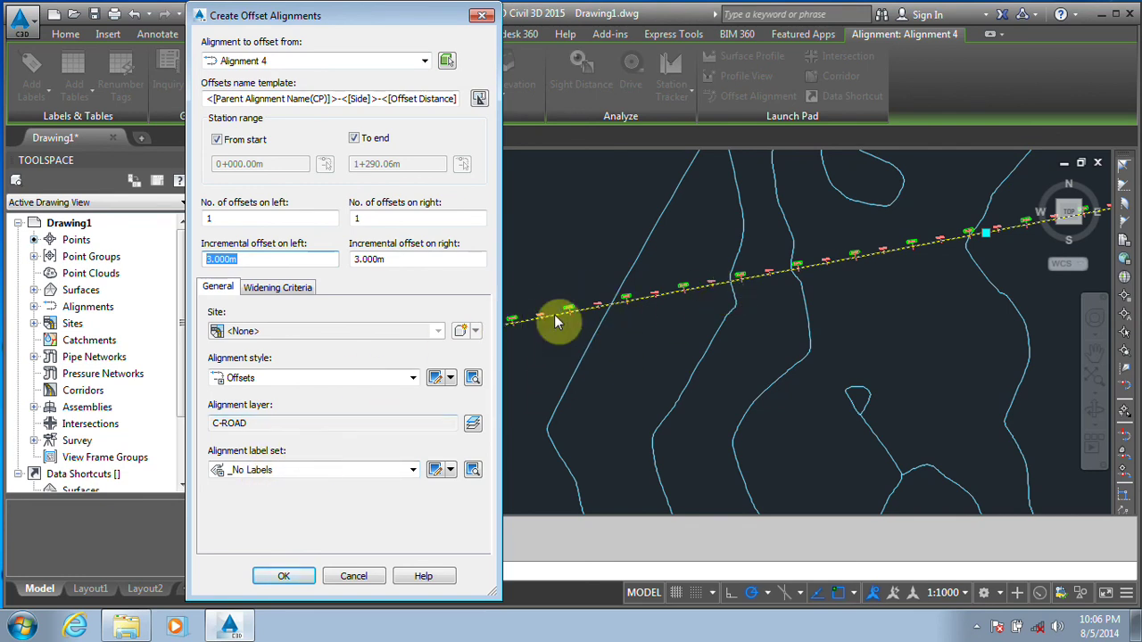
left_click(282, 377)
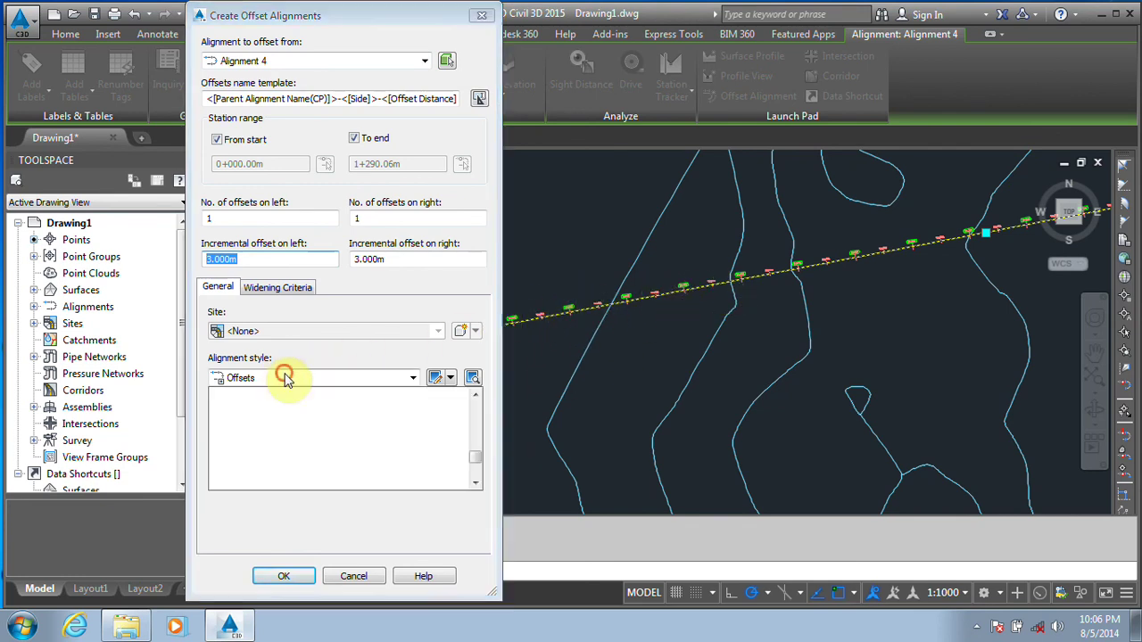
left_click(260, 448)
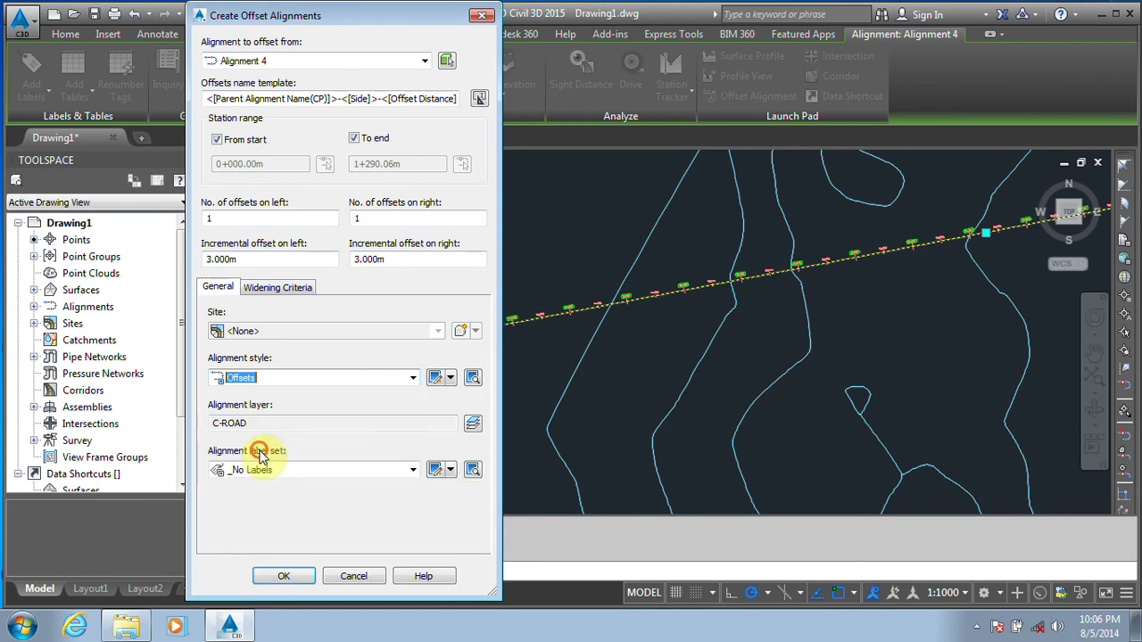
left_click(285, 577)
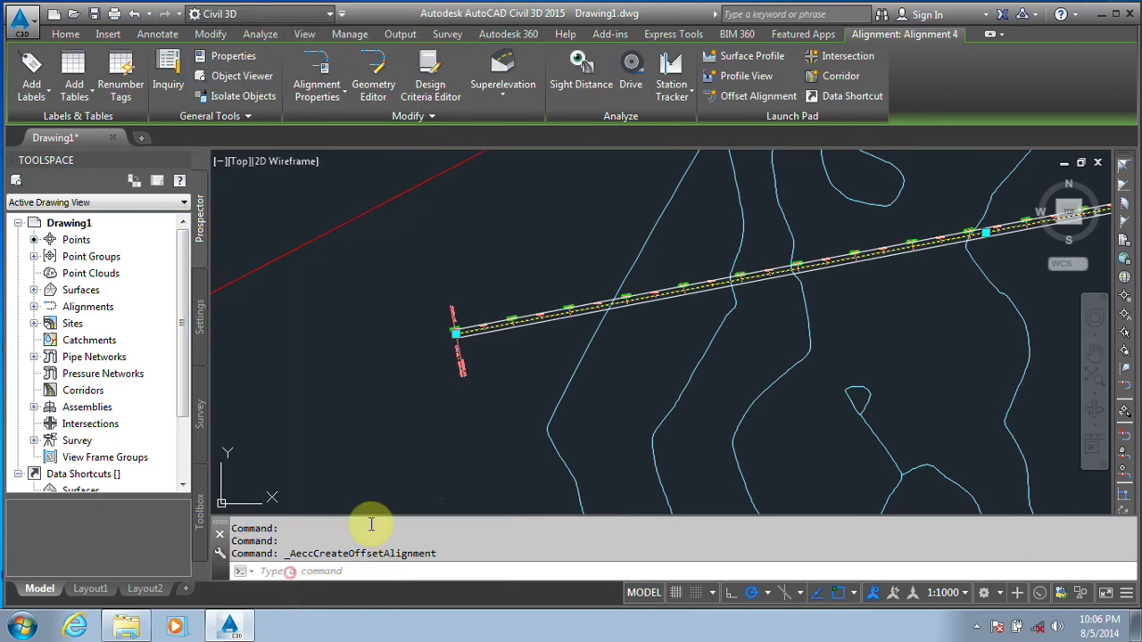
Examine the offset alignments on both sides of the centreline near the alignment's start
scroll(475, 336, "up", 5)
scroll(475, 336, "down", 3)
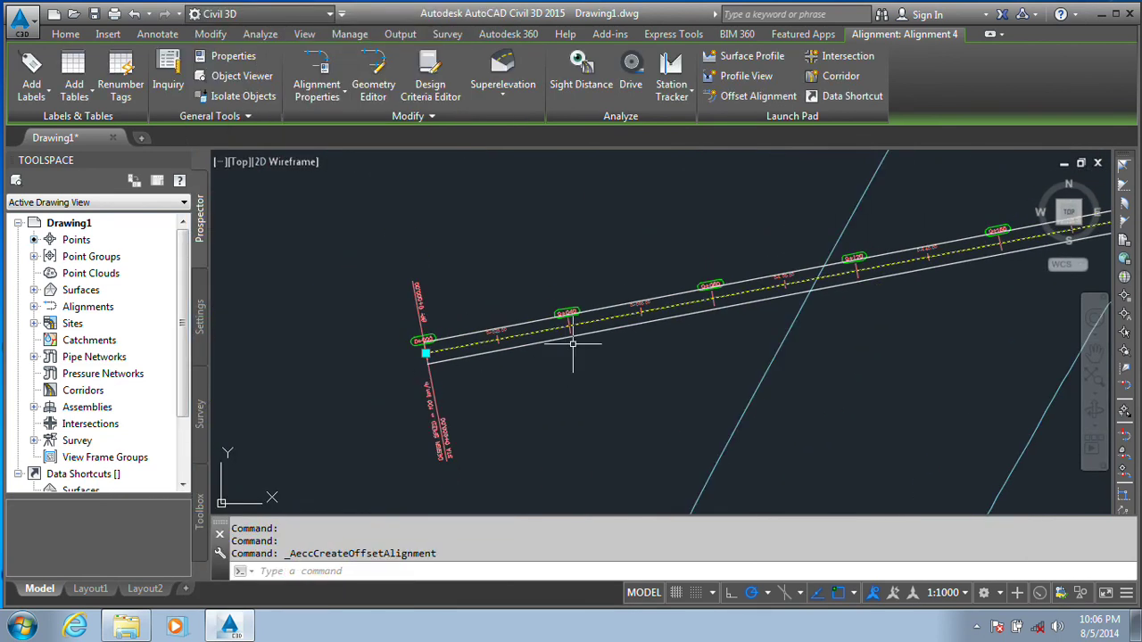
scroll(574, 343, "up", 3)
scroll(625, 330, "down", 3)
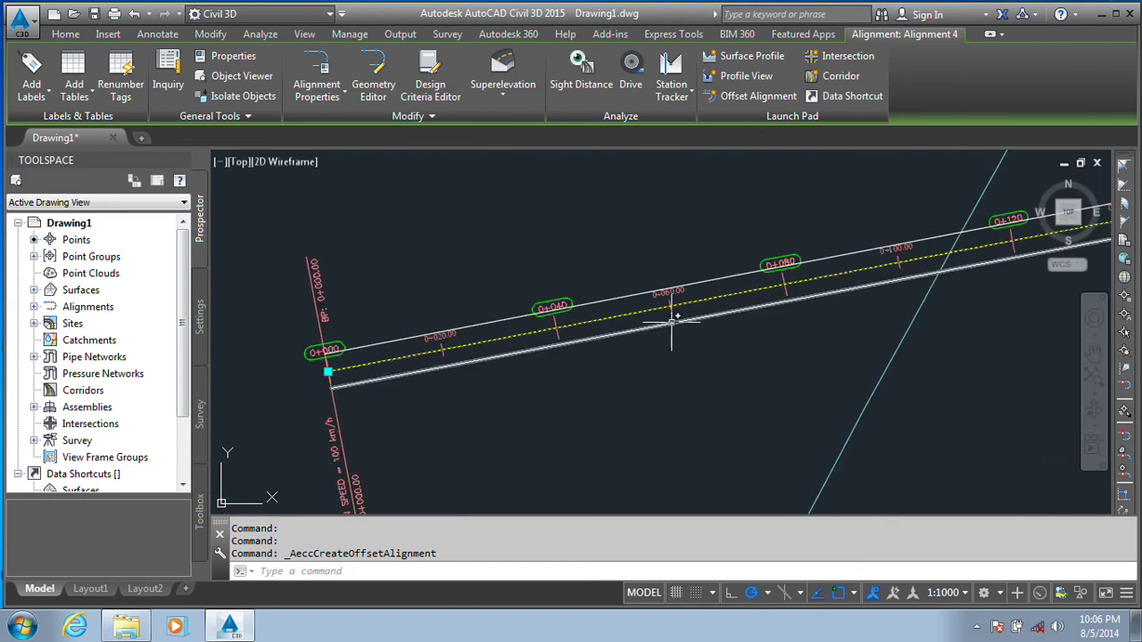
scroll(639, 318, "up", 3)
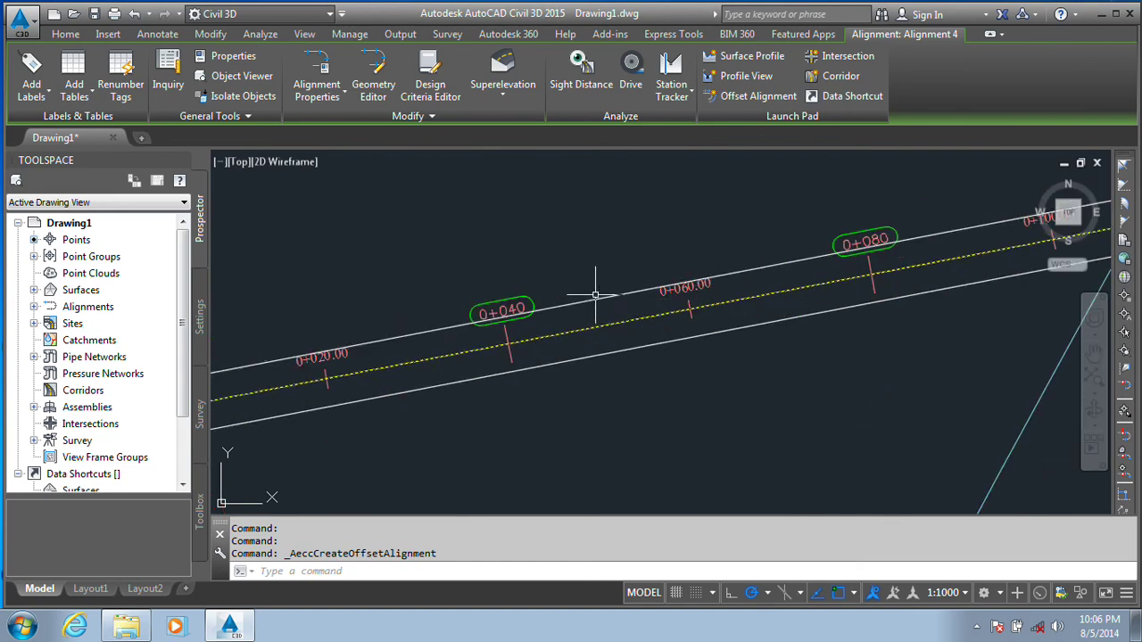
Inspect the spacing of the 3 m offset alignments against the centreline and station labels along the first straight stretch
scroll(624, 330, "up", 3)
scroll(688, 362, "down", 3)
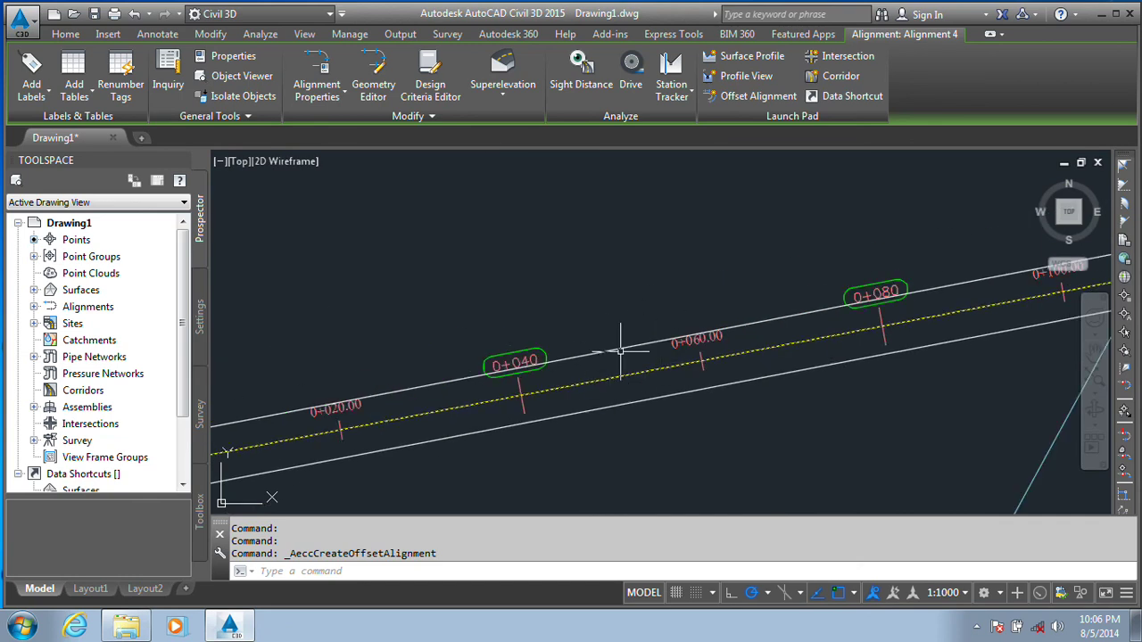
scroll(635, 379, "down", 4)
scroll(609, 396, "up", 4)
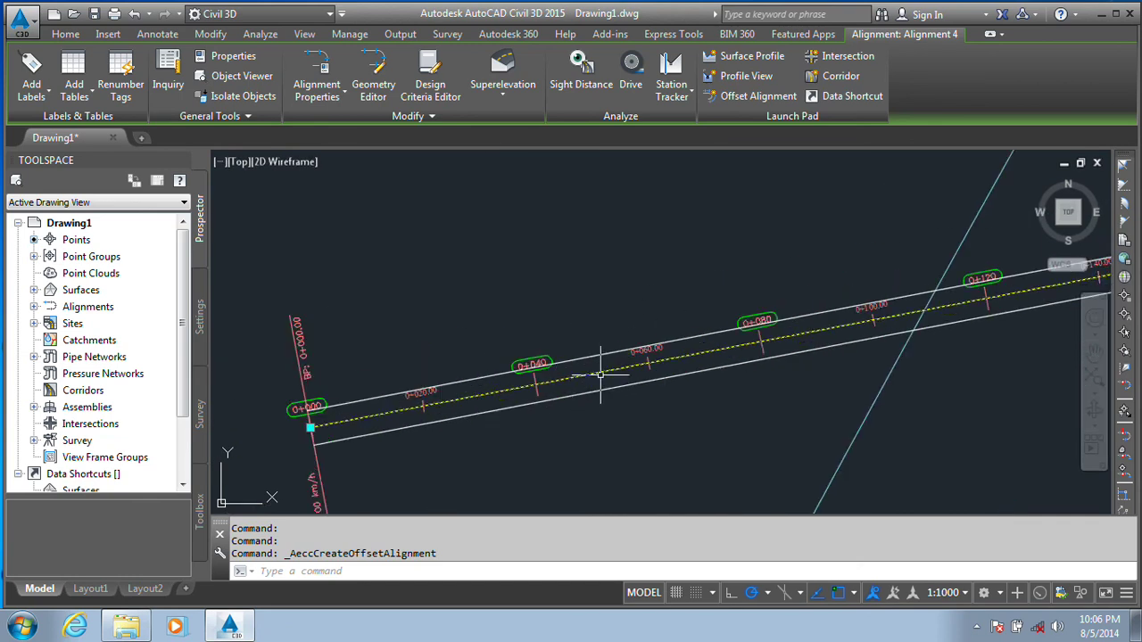
scroll(646, 406, "down", 4)
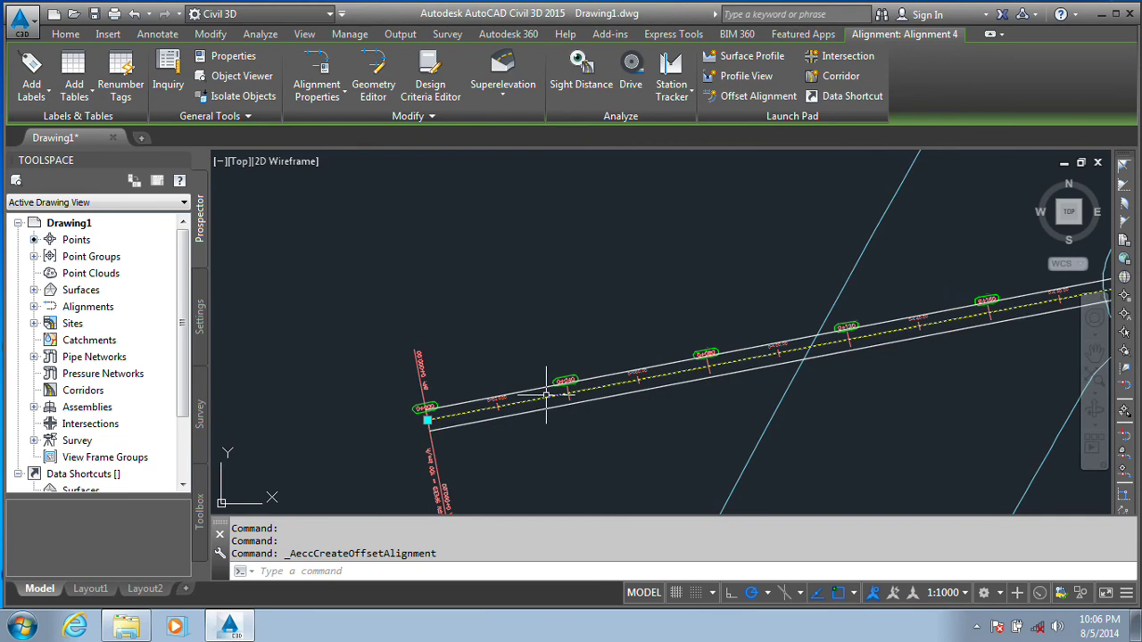
scroll(544, 403, "up", 2)
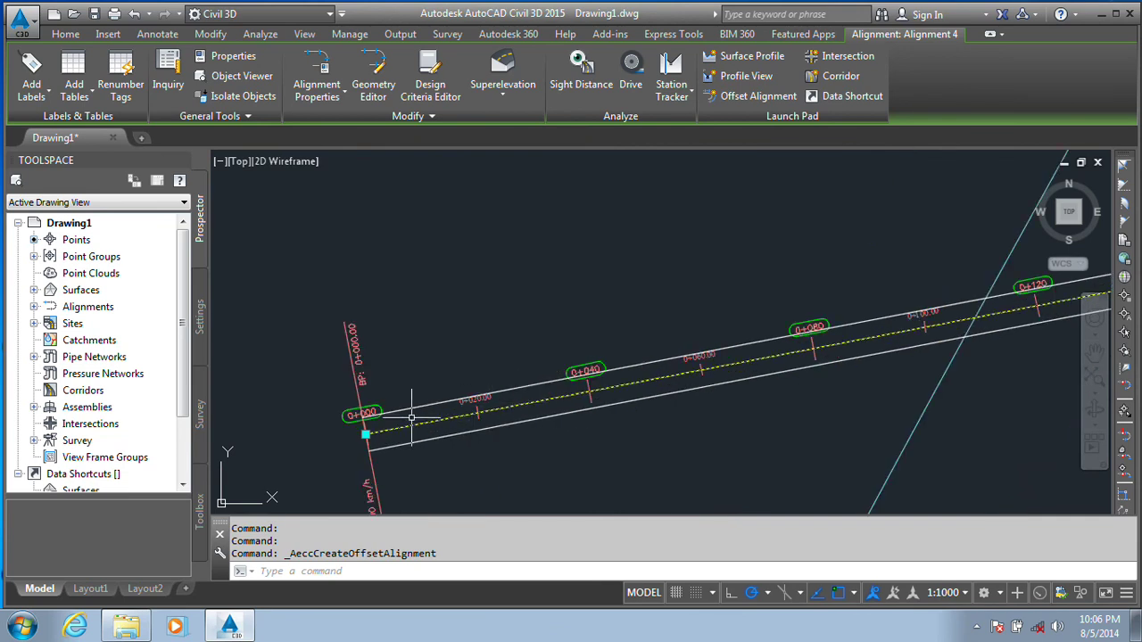
scroll(615, 375, "up", 4)
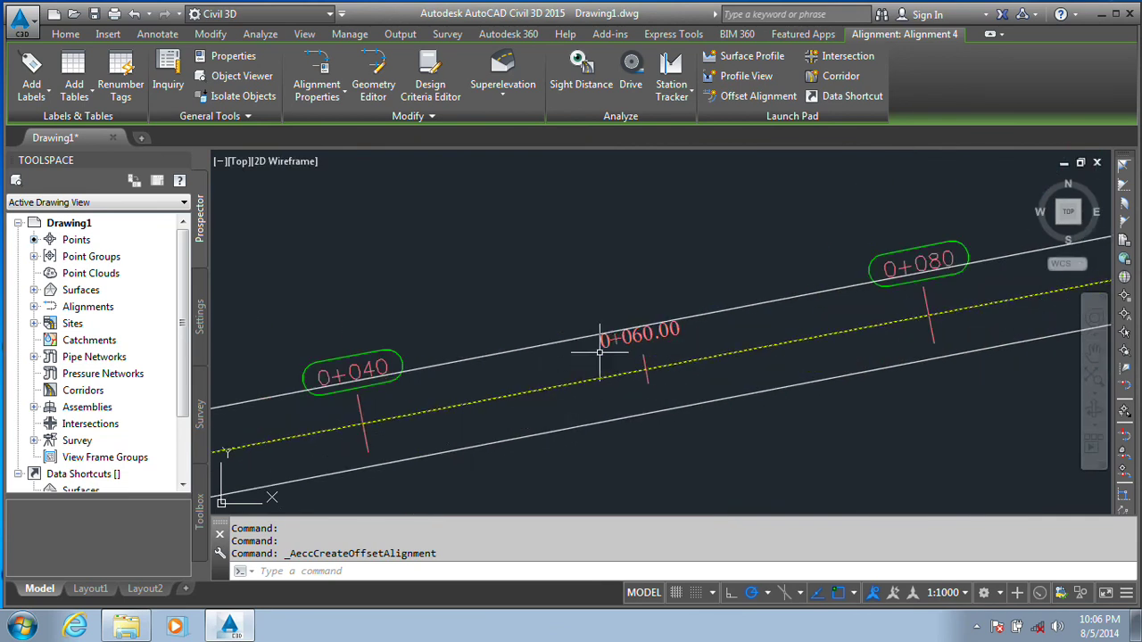
scroll(530, 345, "down", 3)
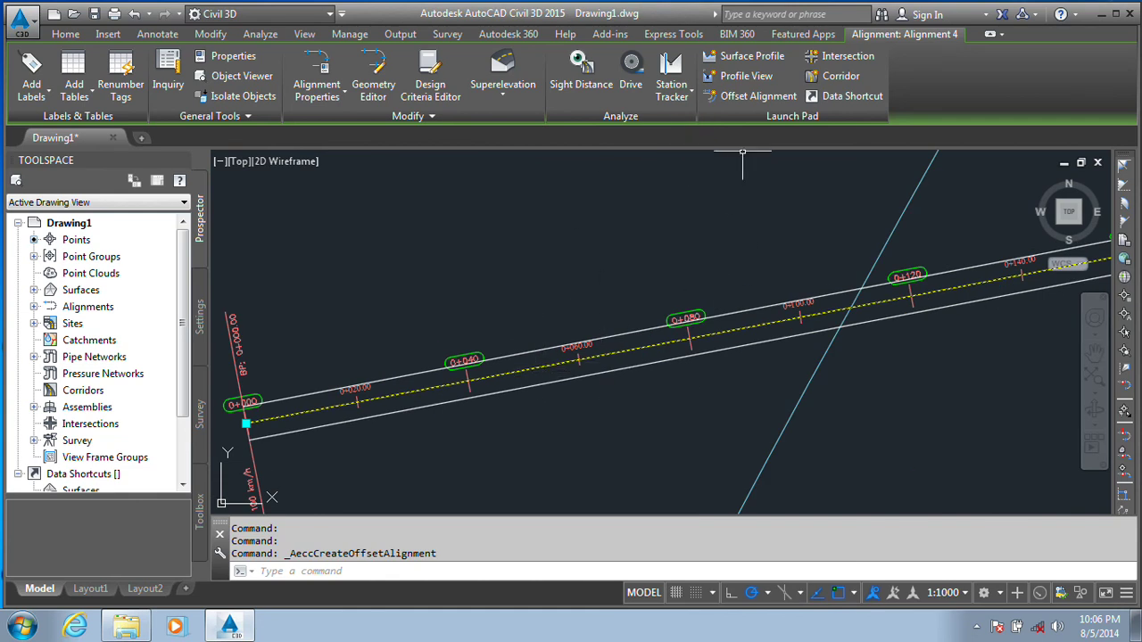
Create another pair of offset alignments from Alignment 4, one on each side, with a 12 m incremental offset left and right
left_click(760, 96)
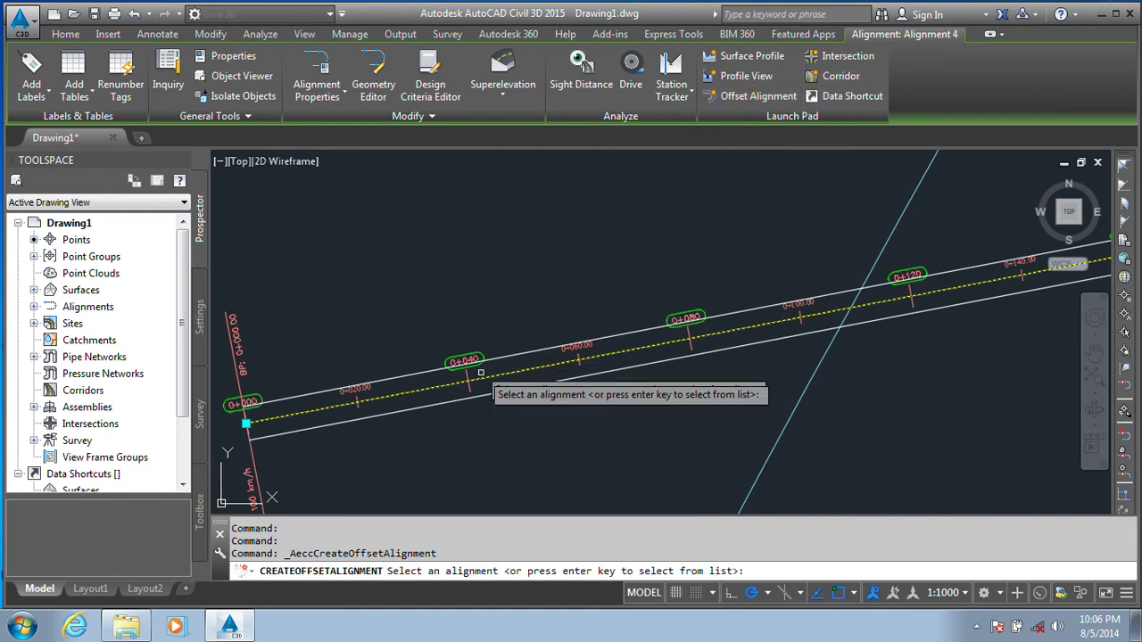
left_click(520, 371)
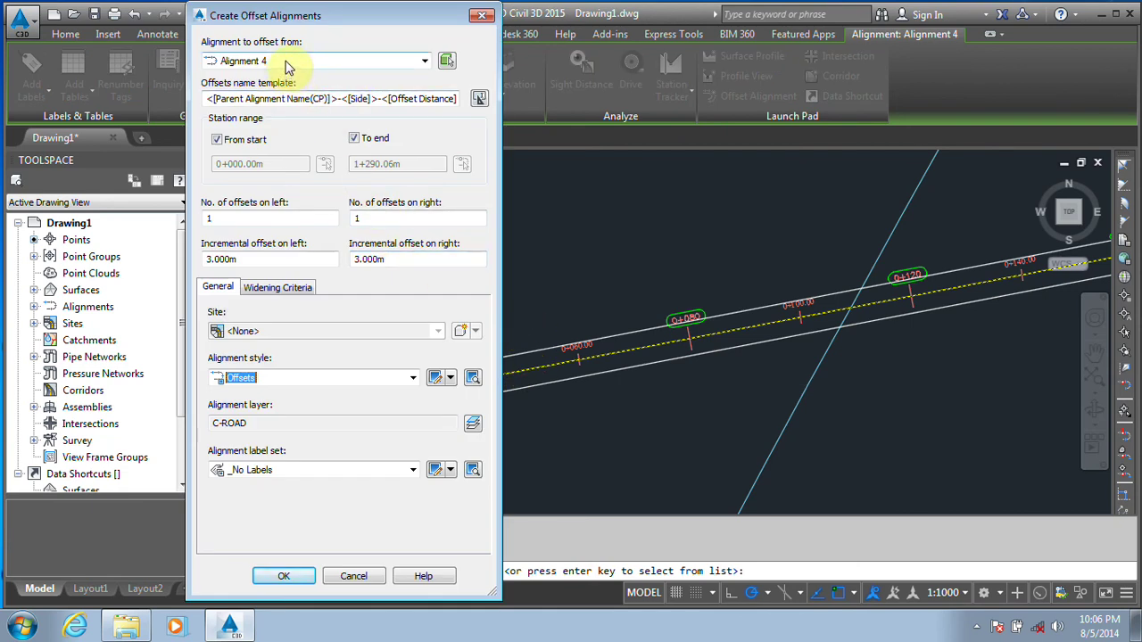
left_click_drag(236, 258, 198, 257)
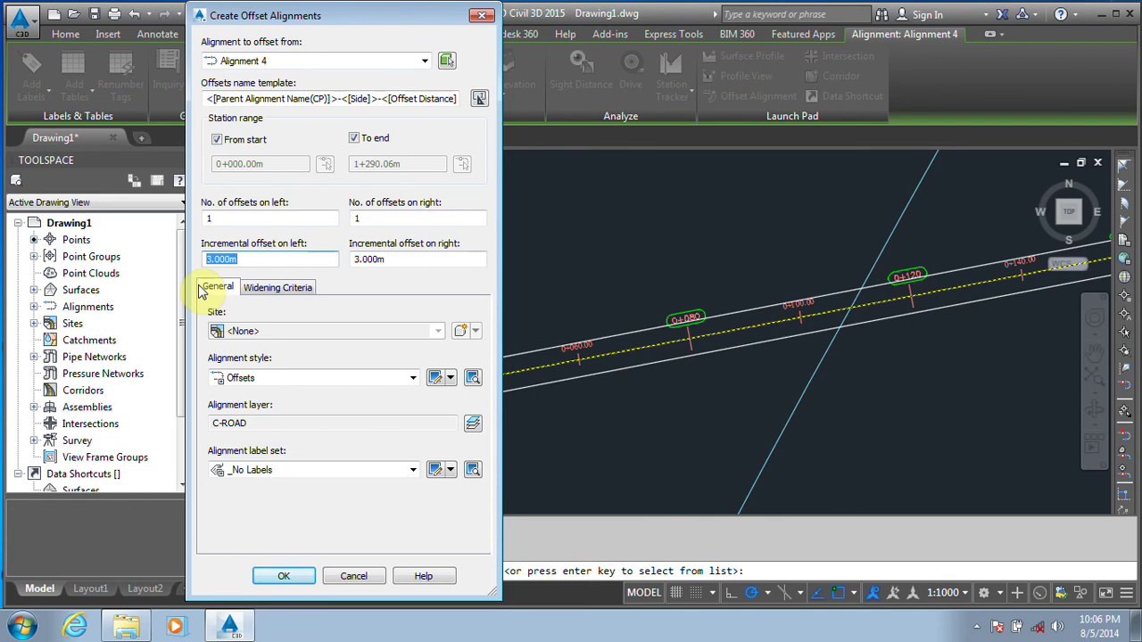
type("12")
left_click_drag(385, 259, 353, 259)
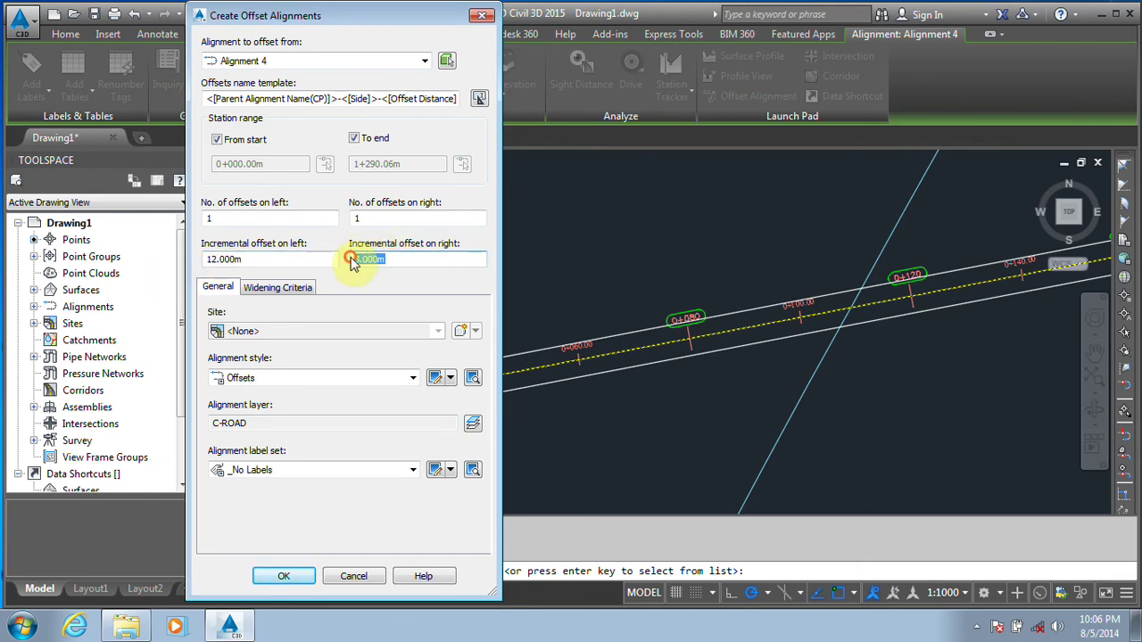
type("12")
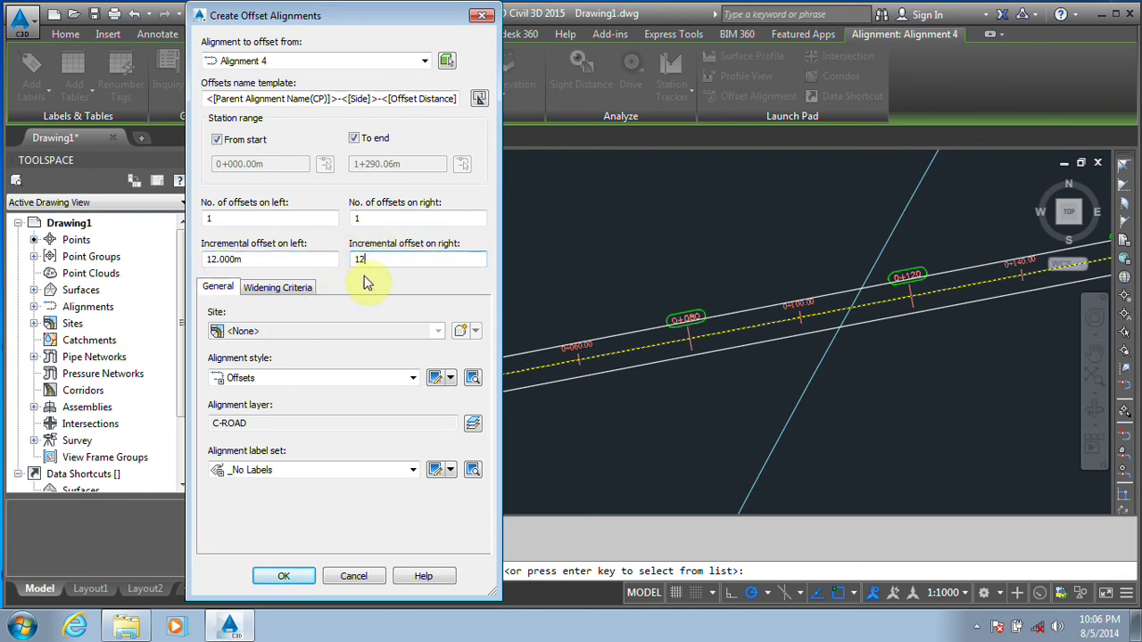
left_click(315, 260)
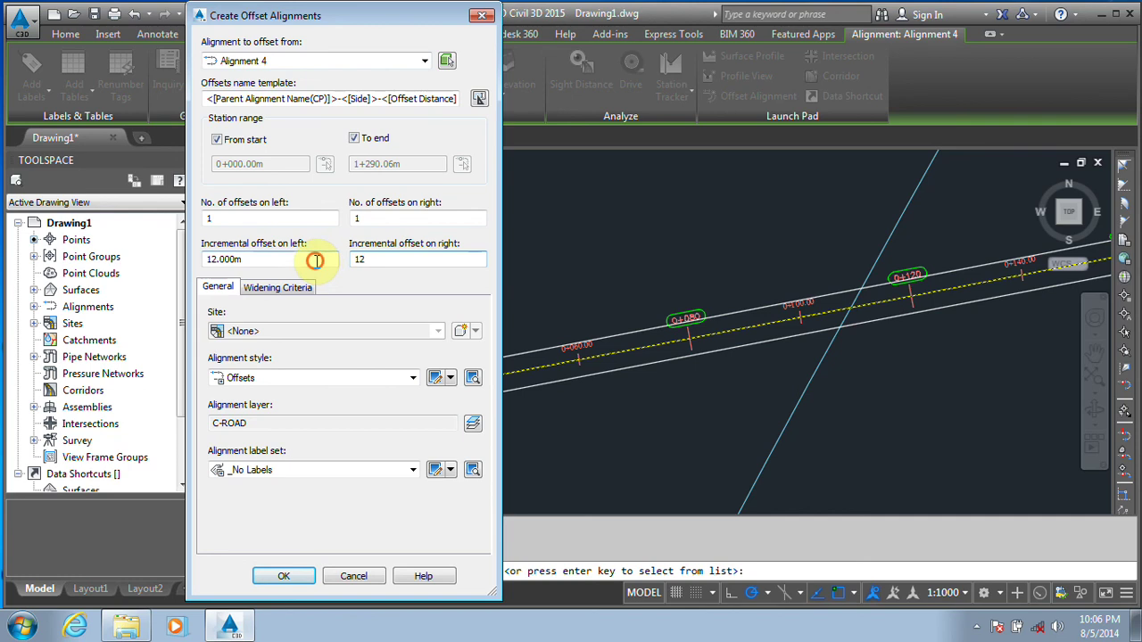
left_click(284, 576)
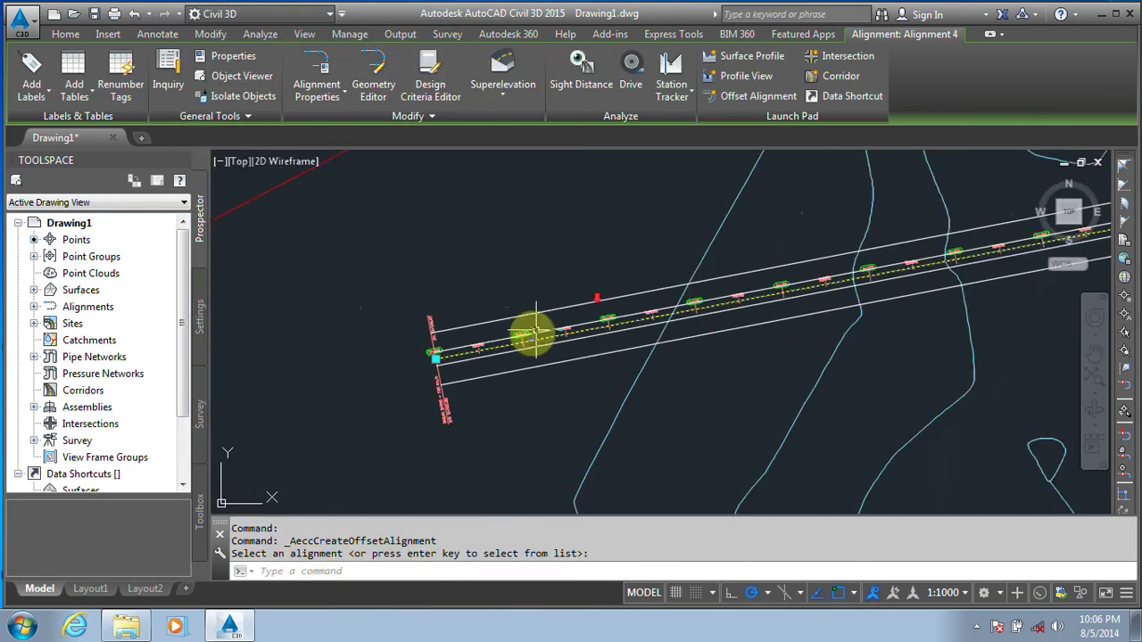
Create a further pair of offset alignments from Alignment 4, one on each side, with a 15 m incremental offset left and right
scroll(424, 355, "up", 4)
scroll(637, 387, "down", 3)
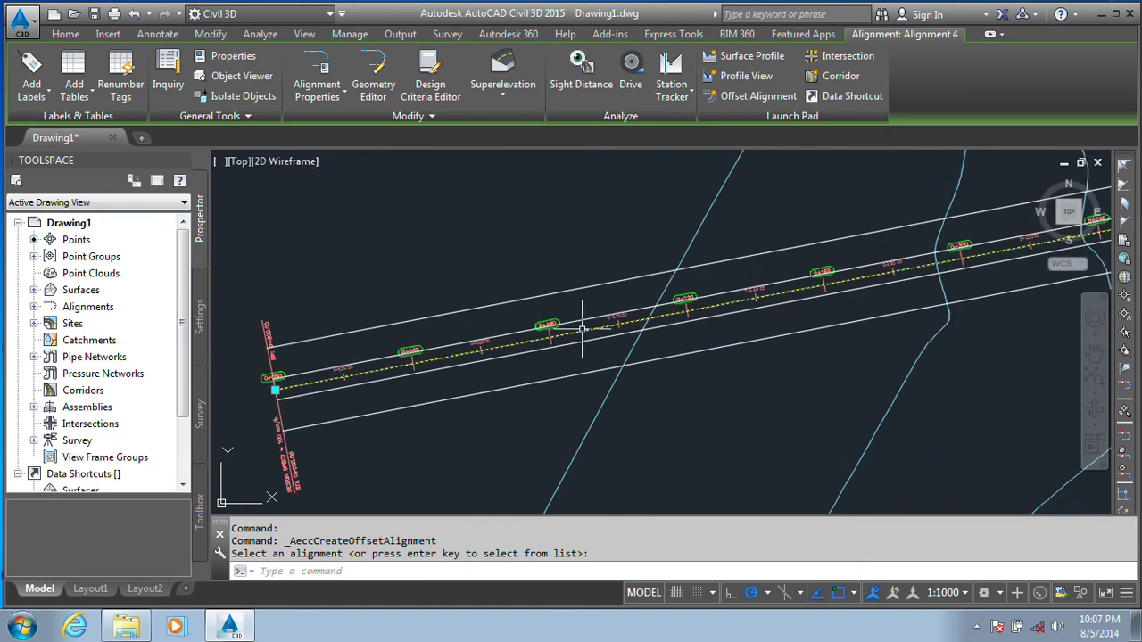
scroll(624, 312, "up", 4)
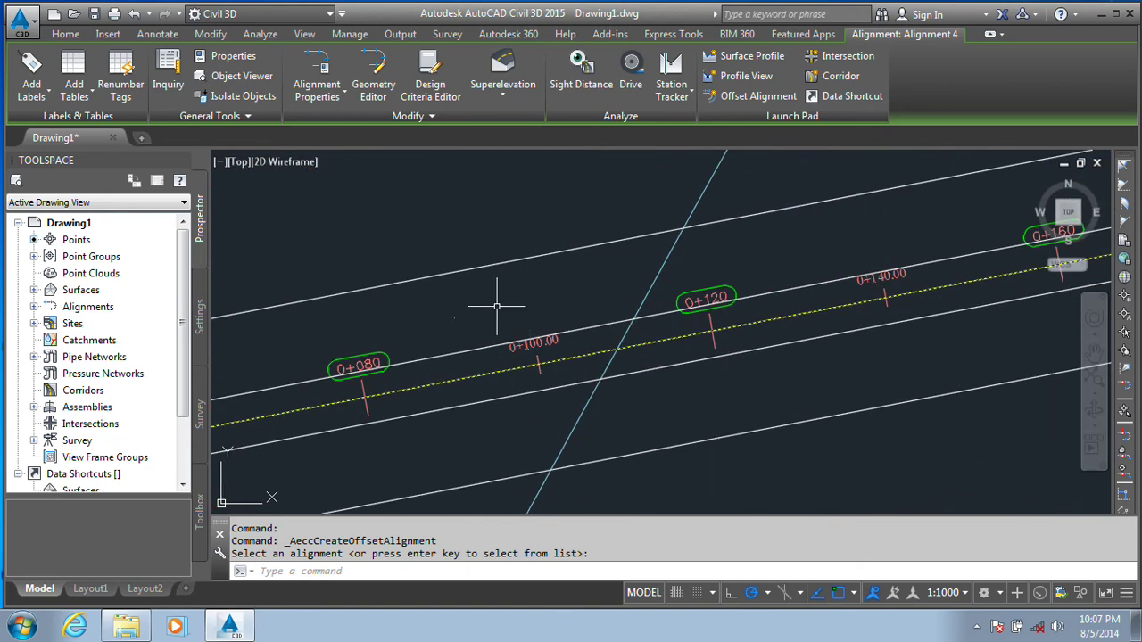
scroll(504, 317, "down", 2)
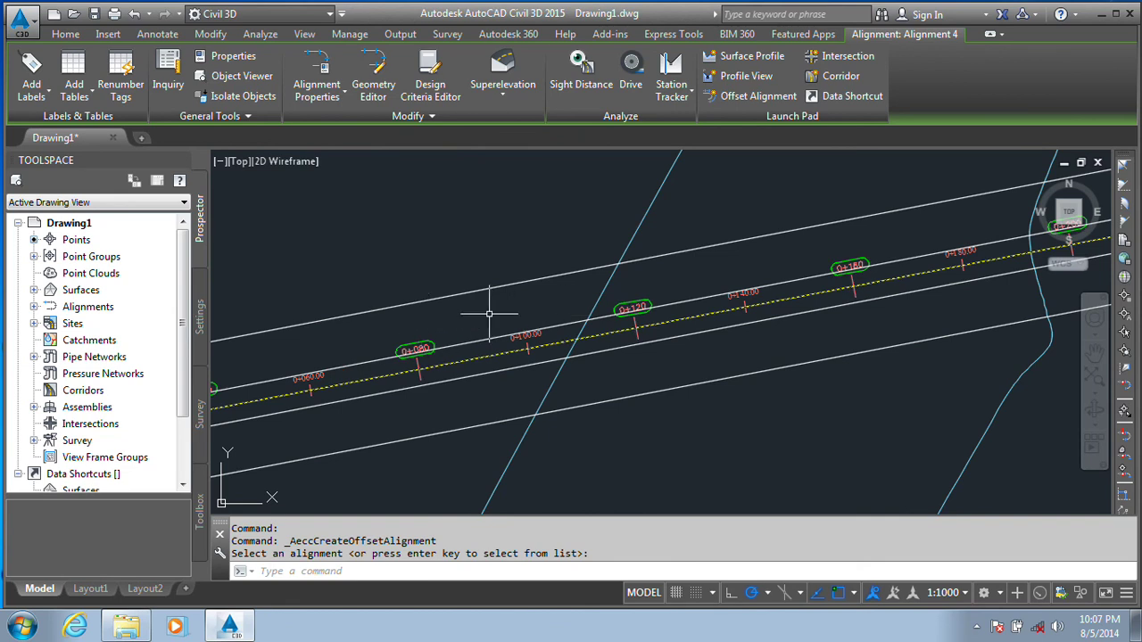
scroll(294, 410, "down", 2)
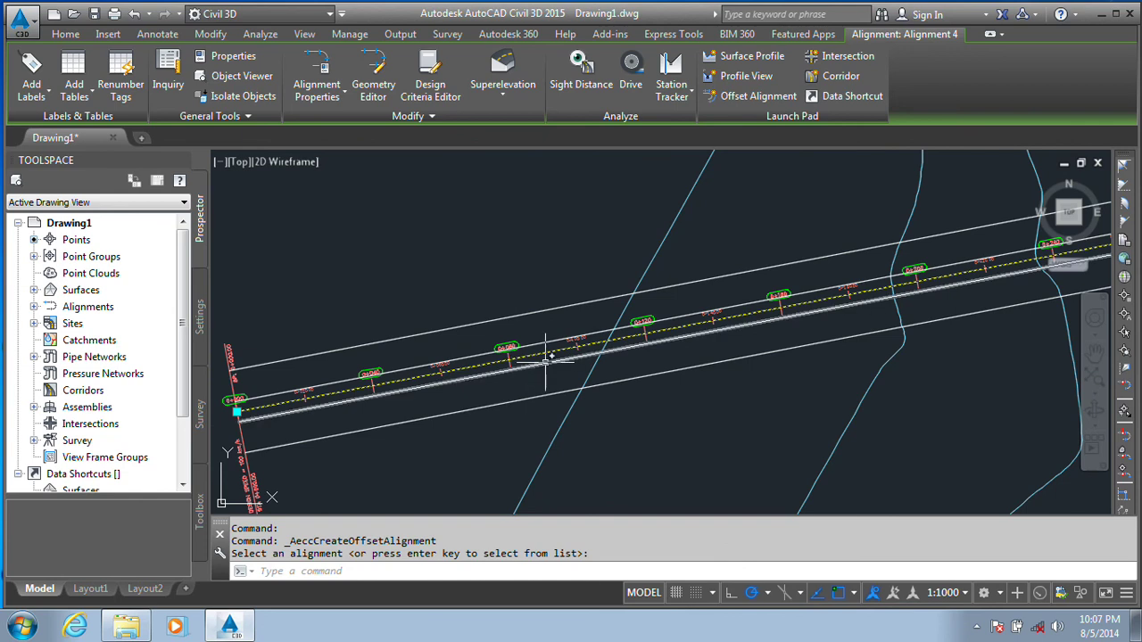
left_click(752, 100)
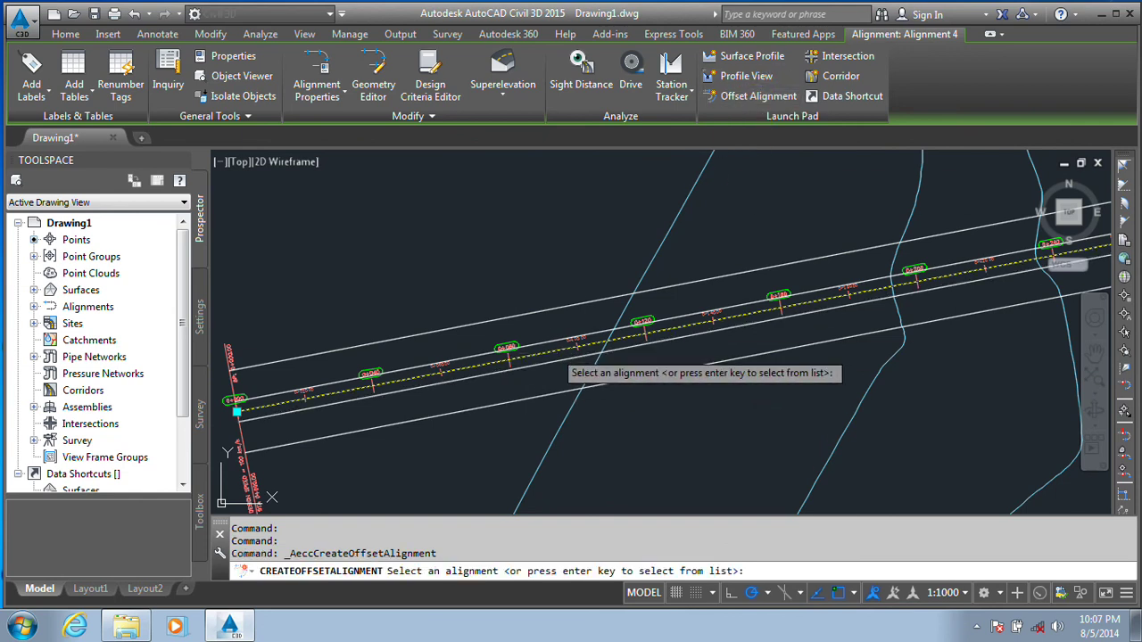
left_click(553, 351)
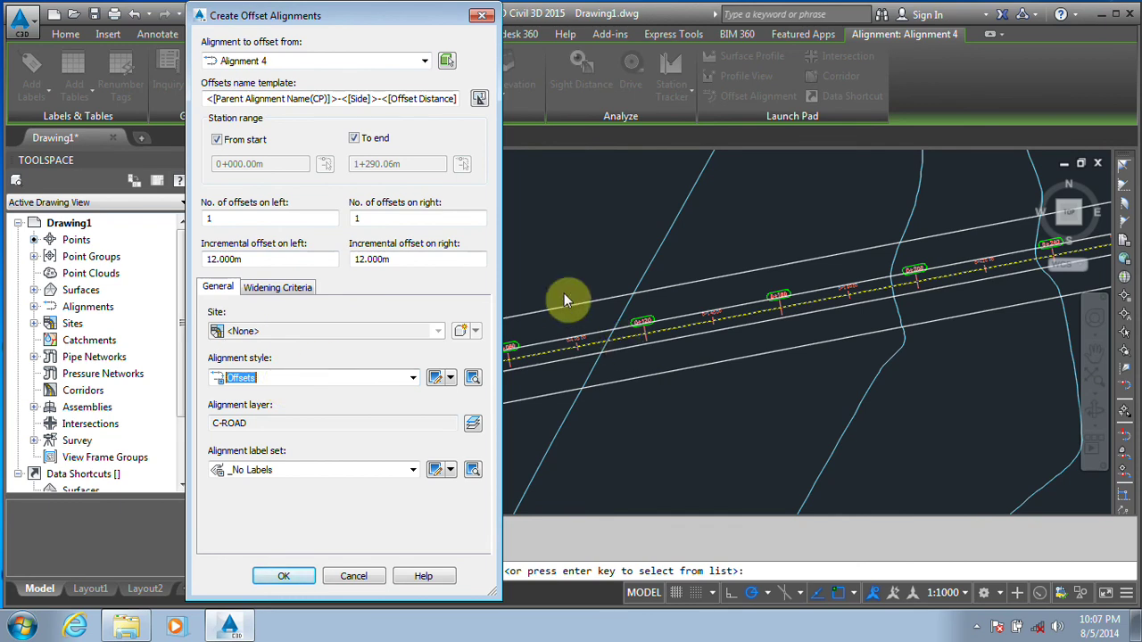
left_click_drag(255, 259, 206, 259)
type("1")
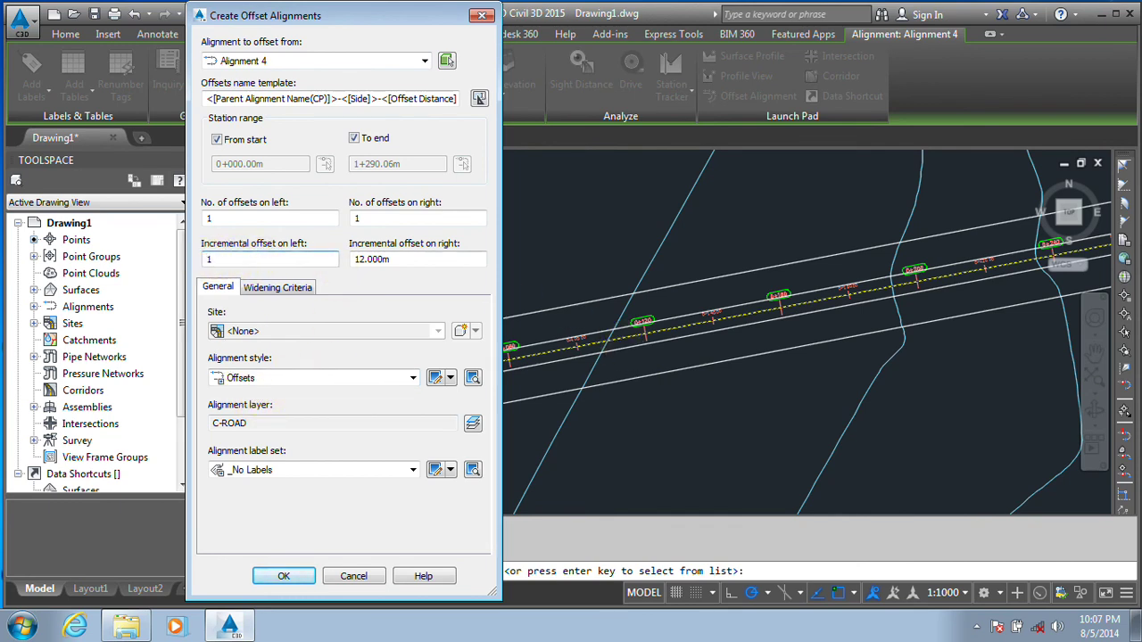
type("5")
left_click_drag(393, 258, 334, 261)
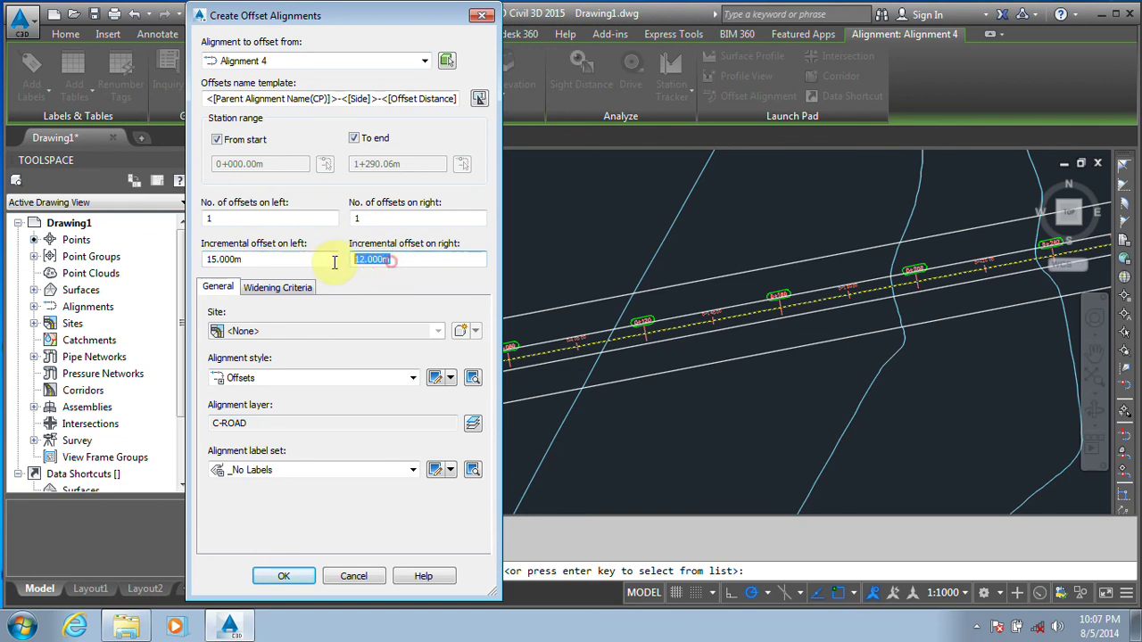
type("15")
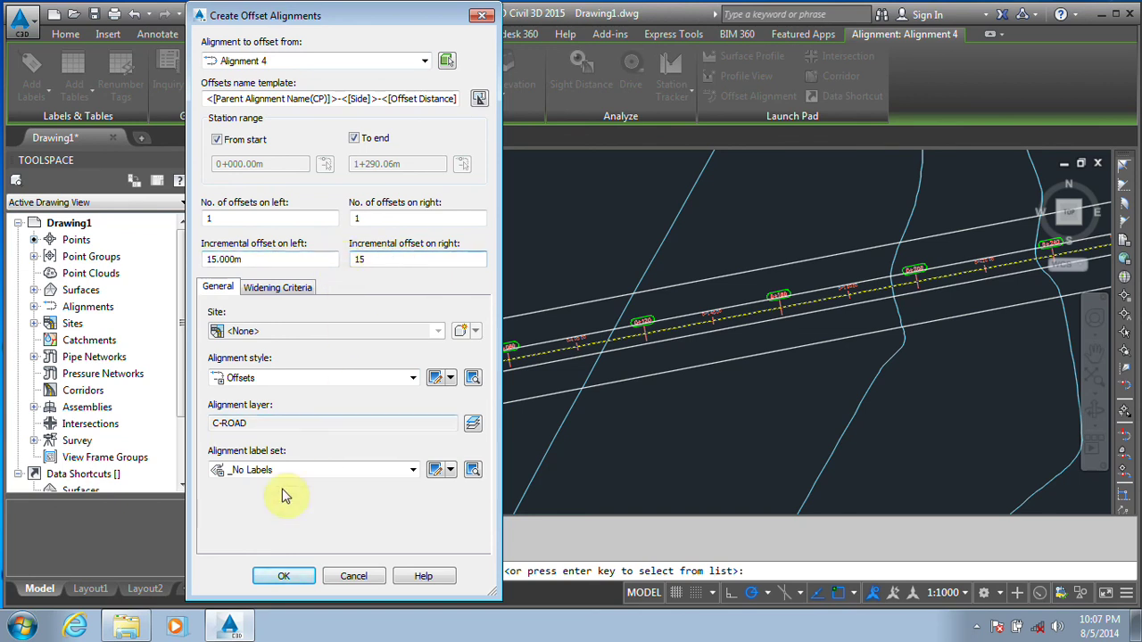
left_click(295, 578)
Examine all the offset alignments on both sides of the centreline, from the alignment's start through to the curve
scroll(546, 364, "up", 3)
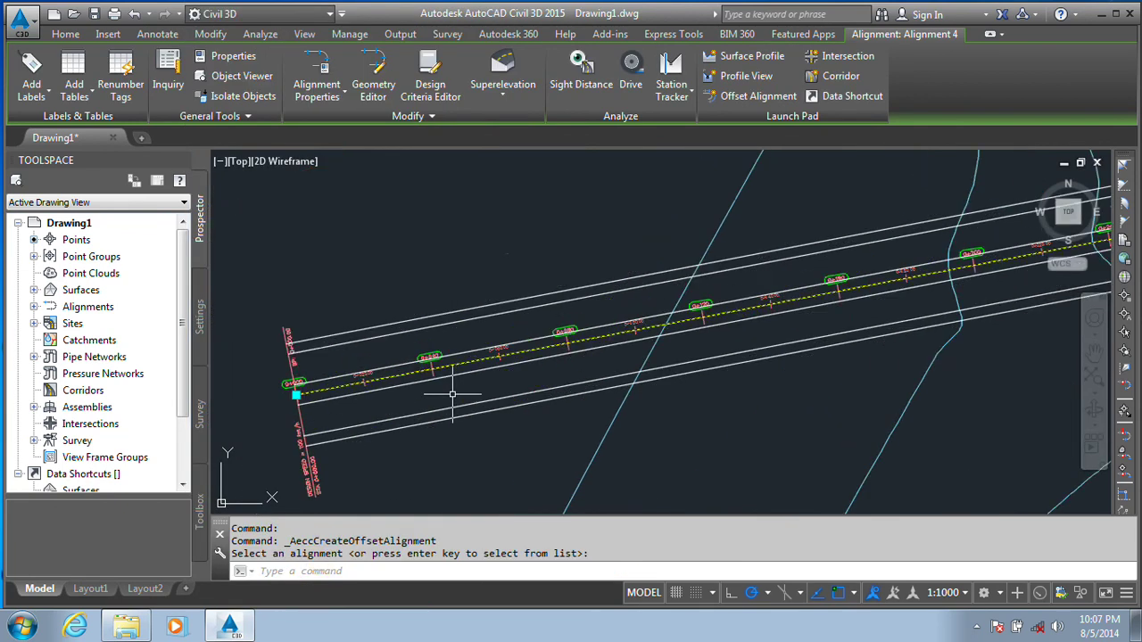
scroll(547, 364, "down", 1)
scroll(451, 361, "up", 1)
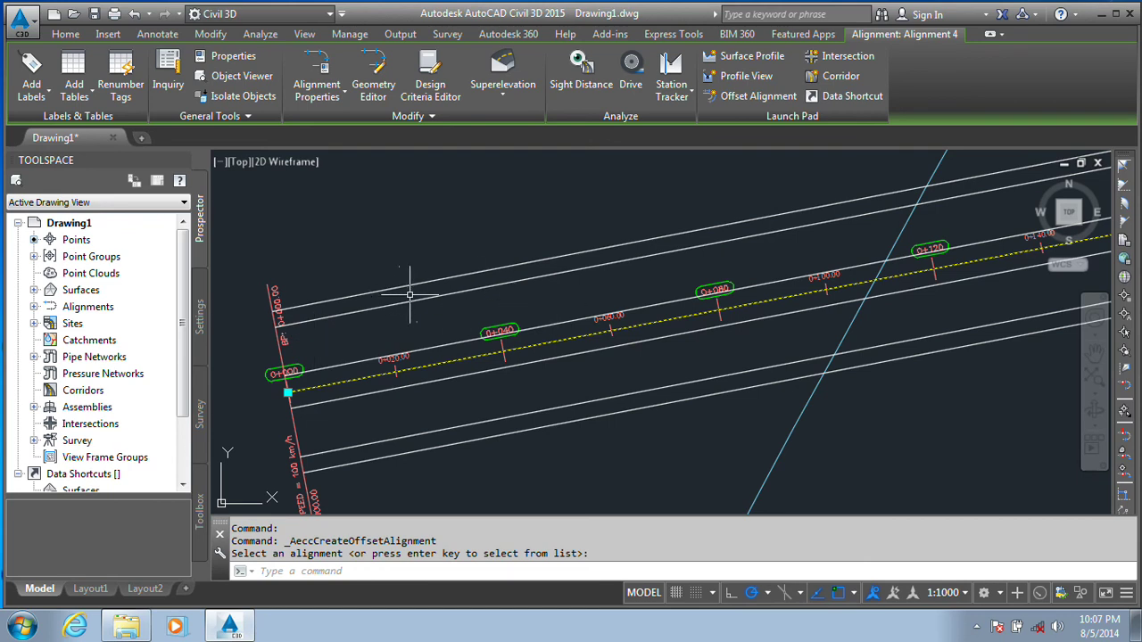
scroll(457, 357, "down", 3)
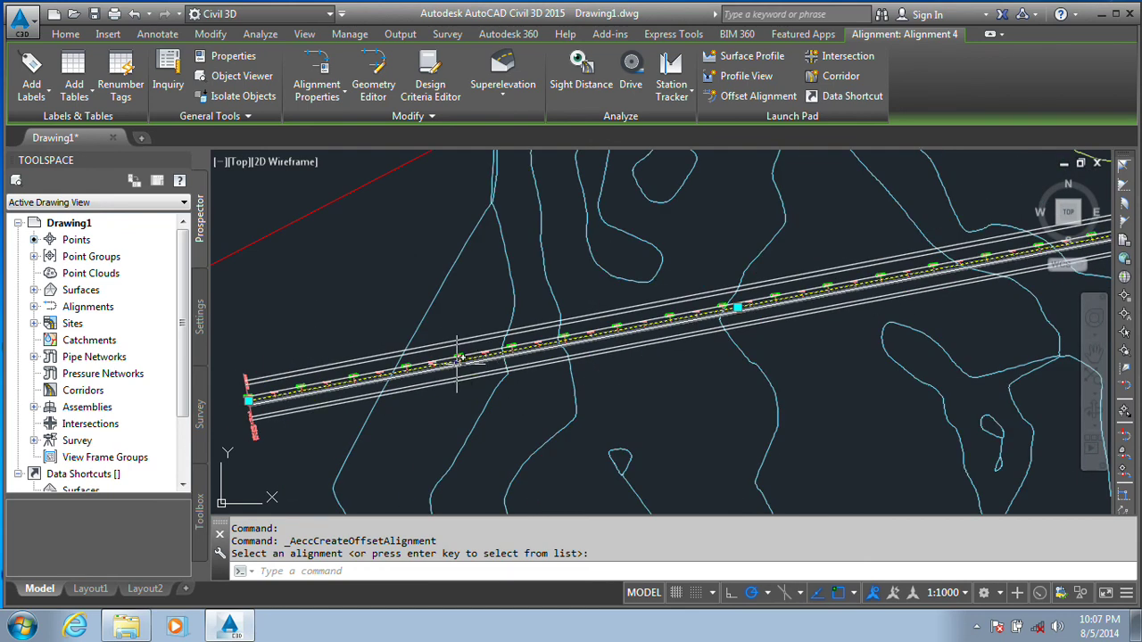
scroll(451, 299, "down", 2)
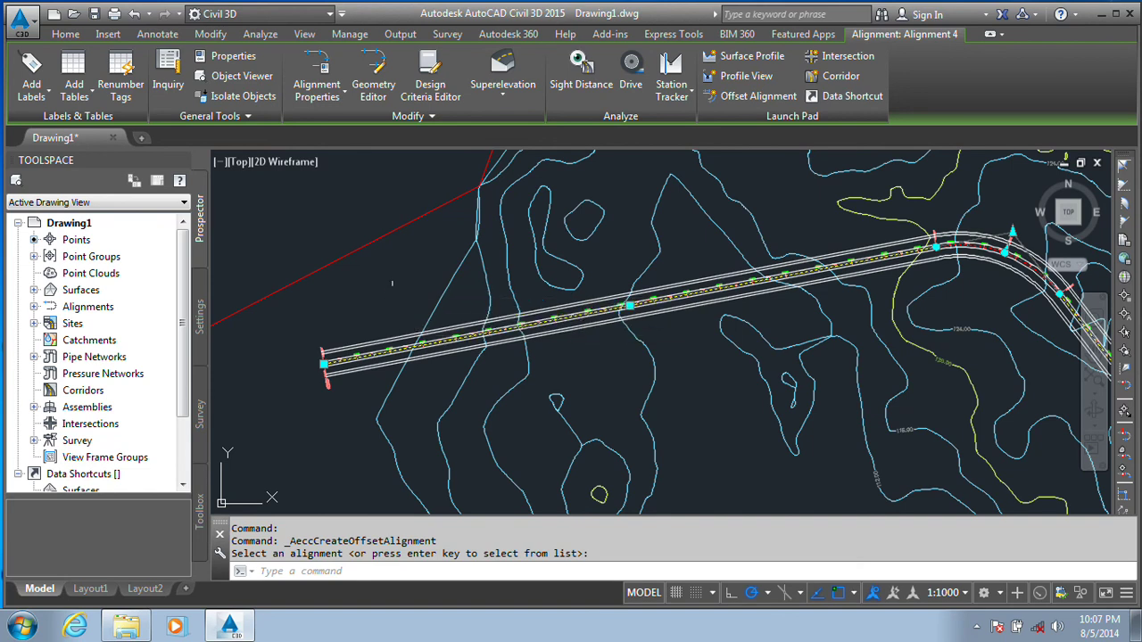
scroll(355, 362, "up", 2)
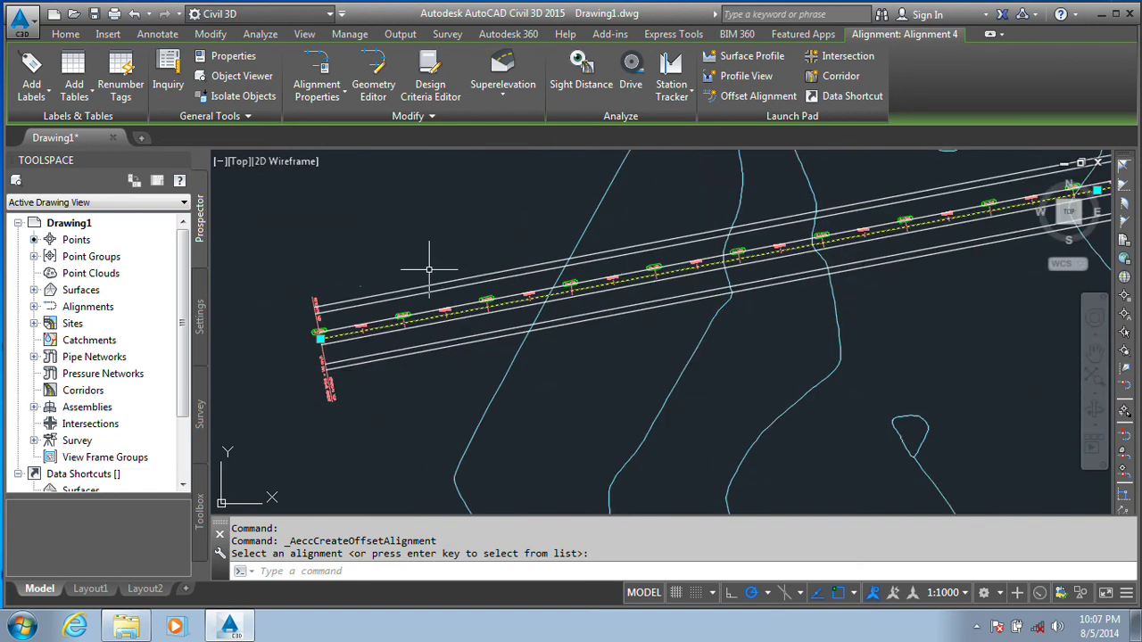
scroll(355, 332, "down", 5)
scroll(618, 299, "up", 4)
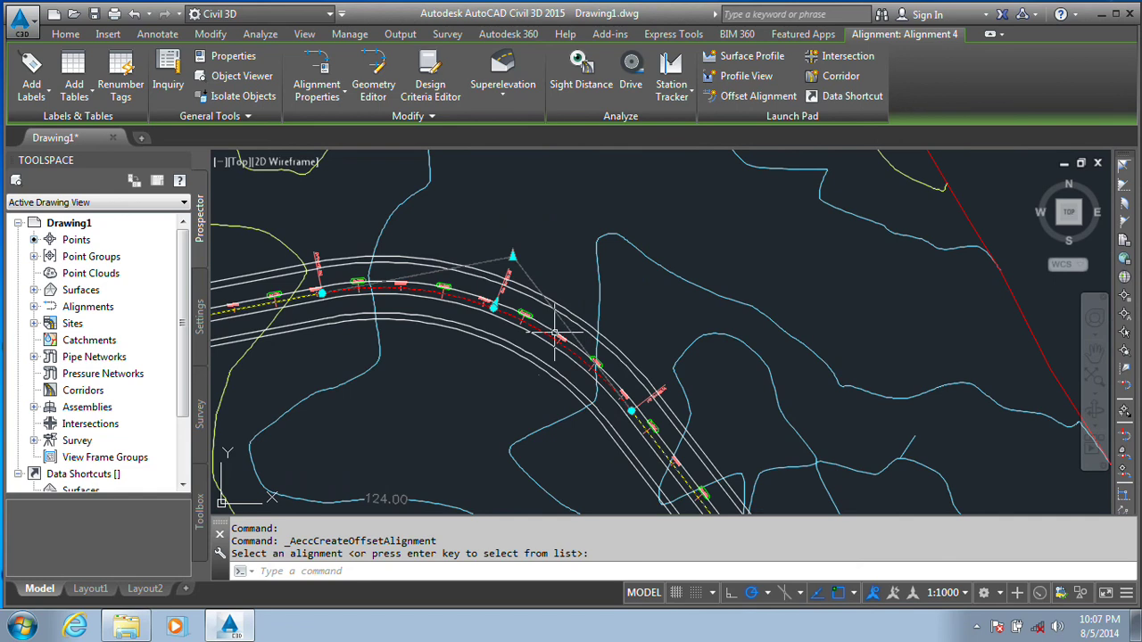